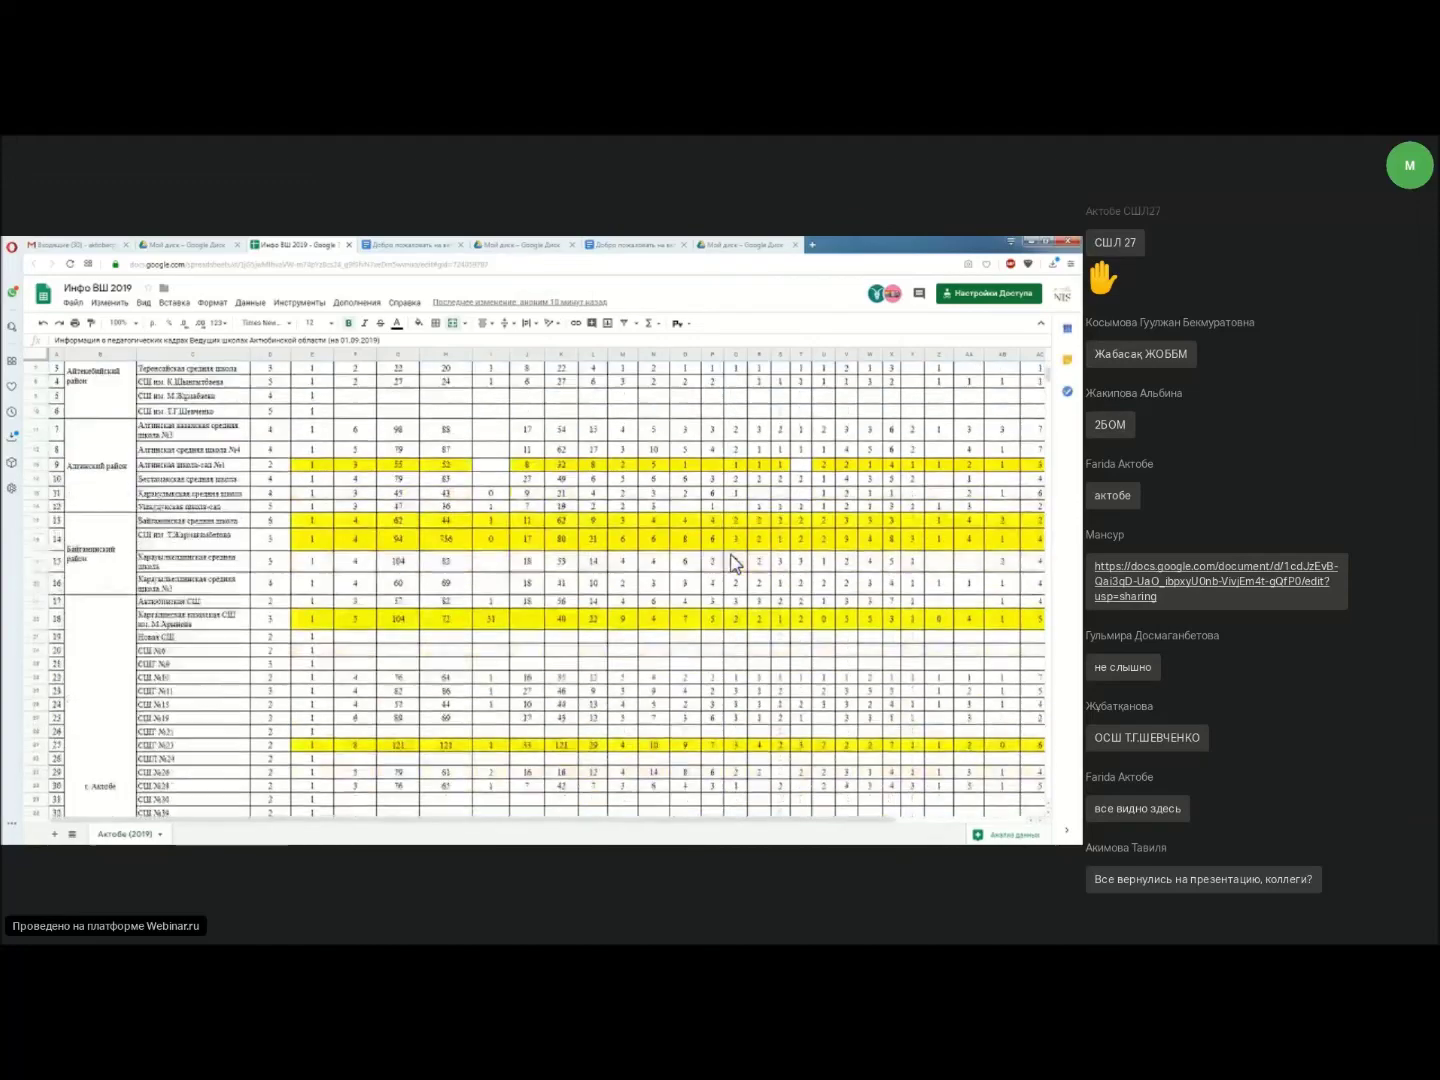
Look through the school staffing table down to the Всего ВШ row, checking its school count cell and the unfilled school rows.
scroll(733, 563, down, 12)
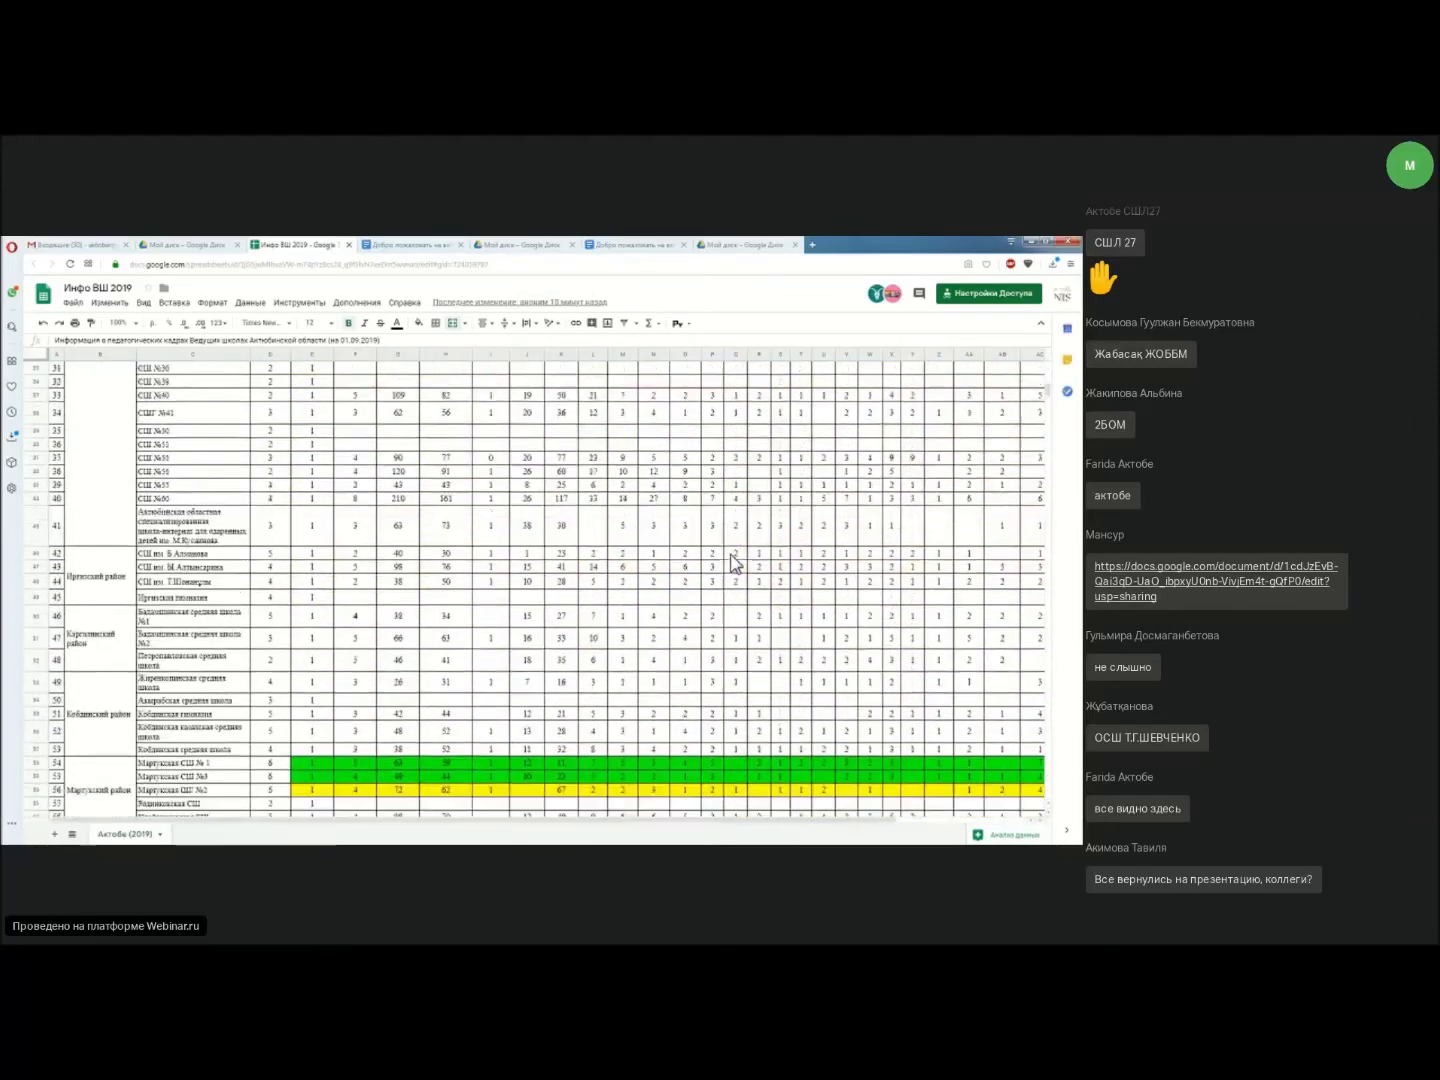
scroll(733, 563, up, 10)
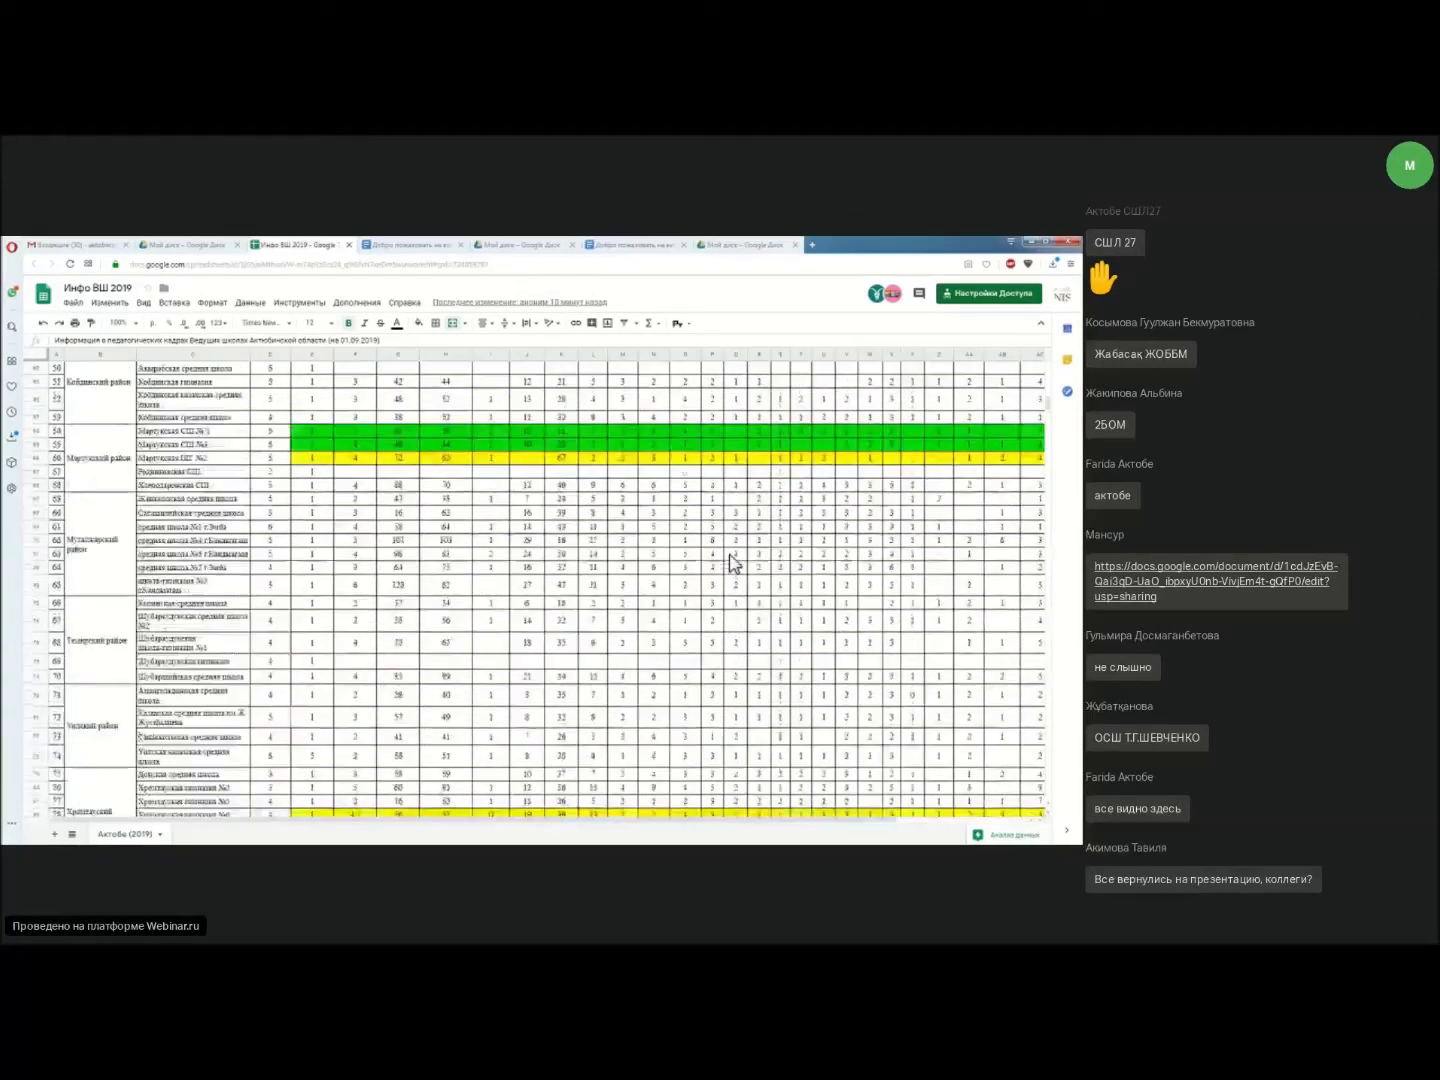
scroll(733, 563, up, 8)
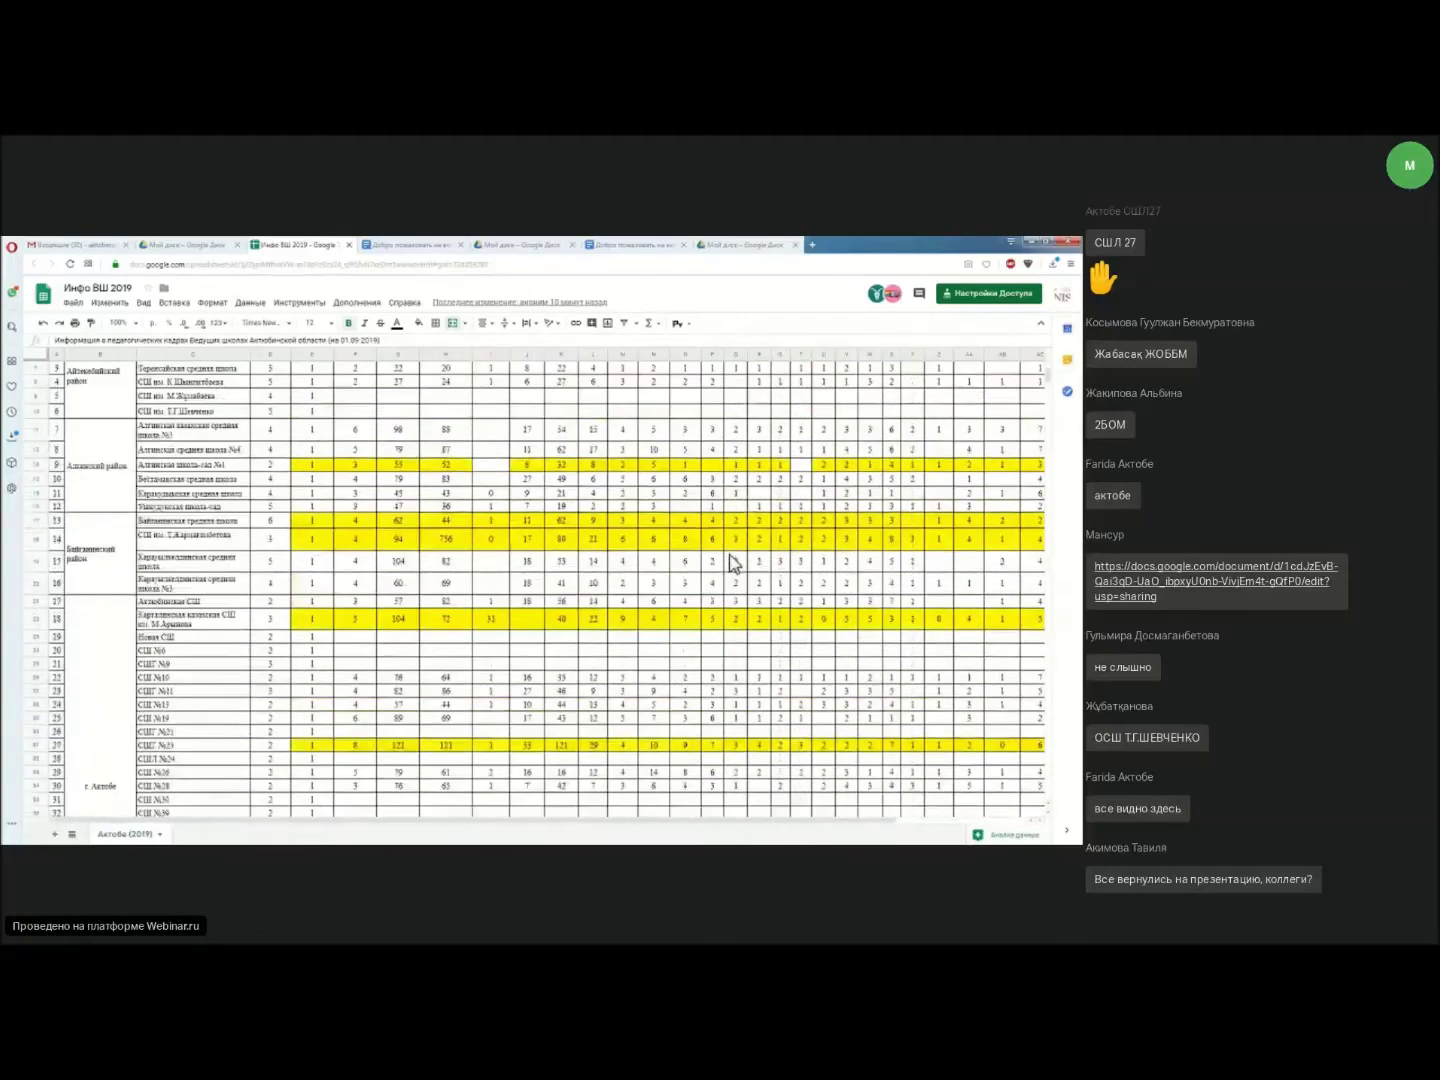
scroll(810, 546, down, 4)
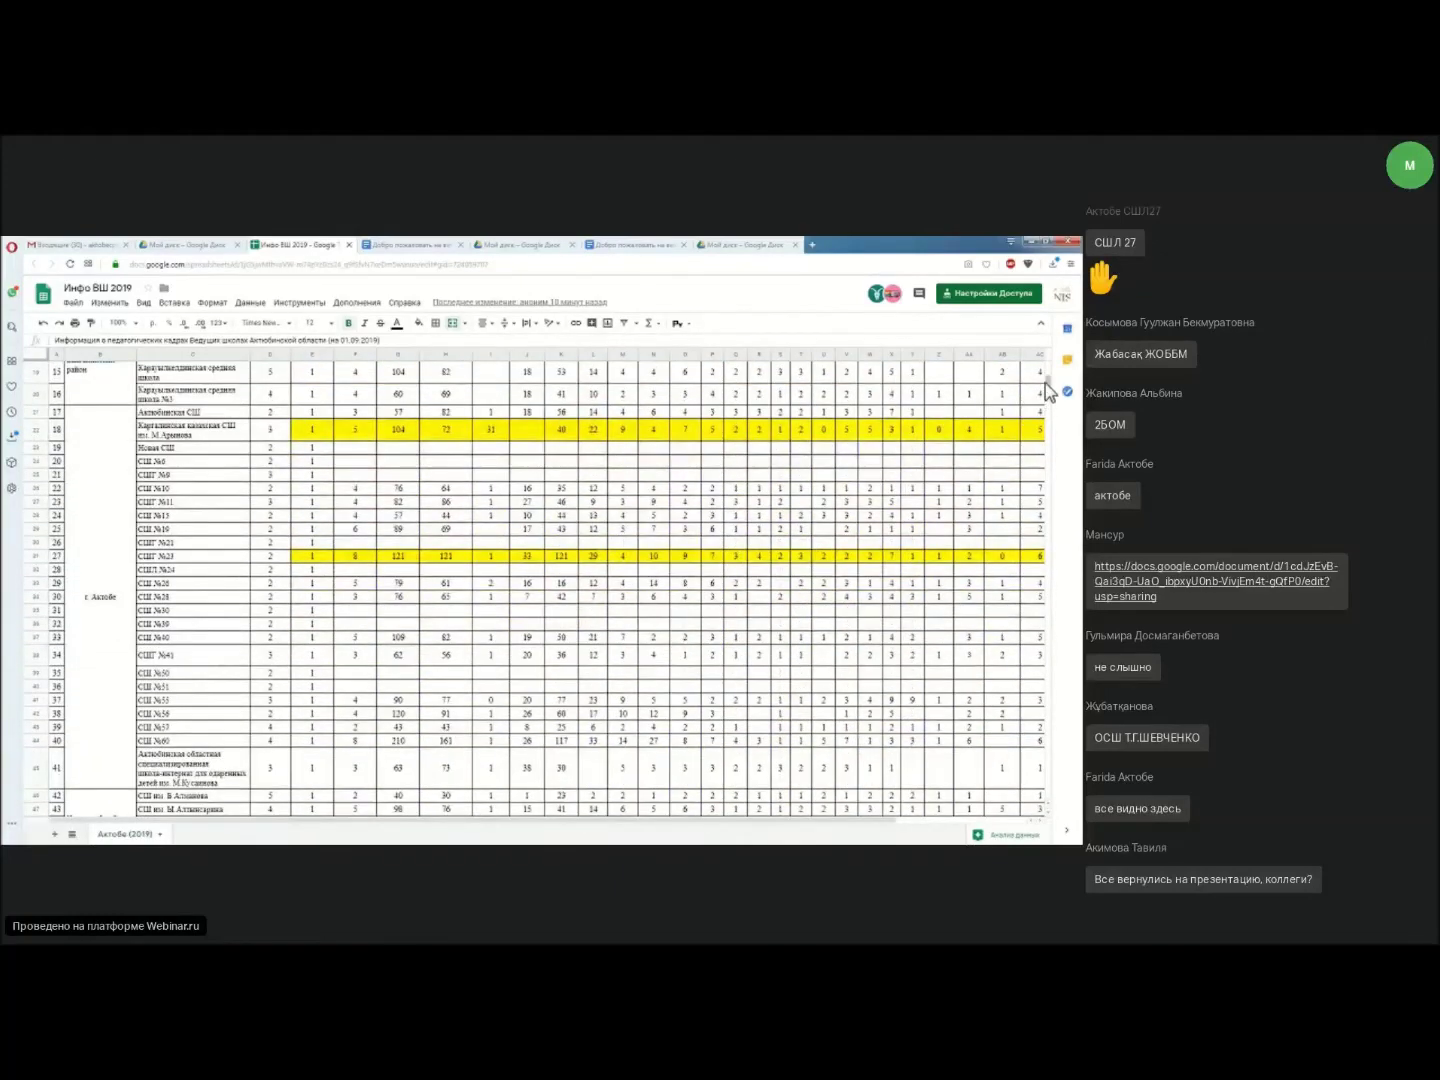
scroll(1048, 400, up, 4)
scroll(1048, 420, down, 20)
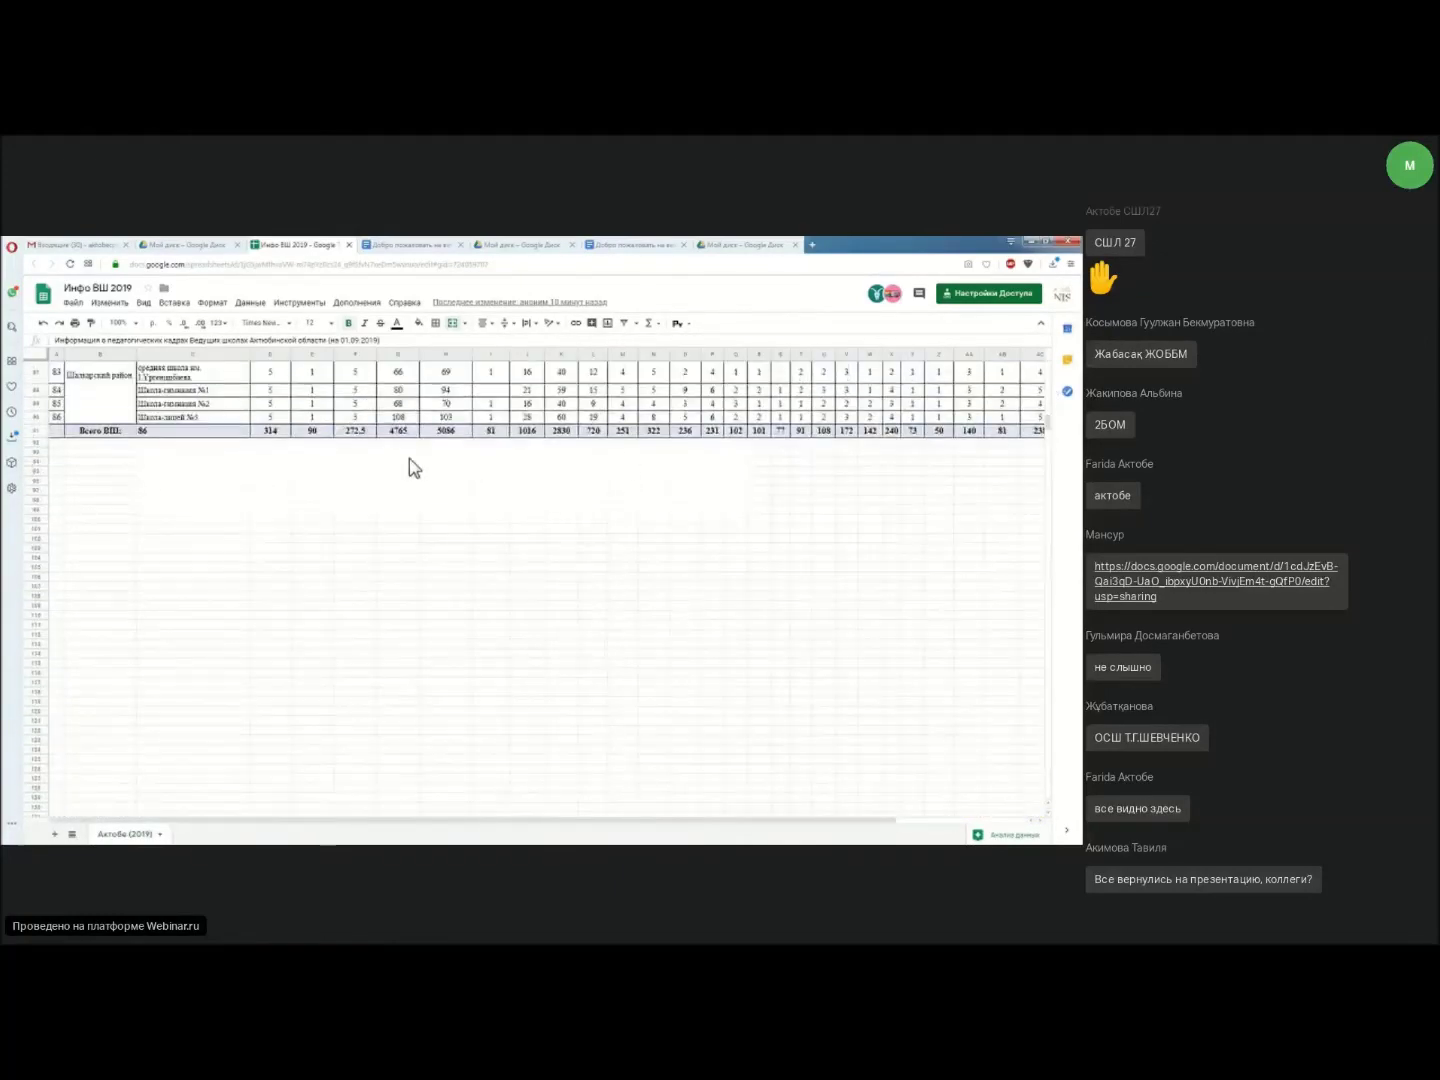
click(196, 432)
scroll(519, 497, up, 10)
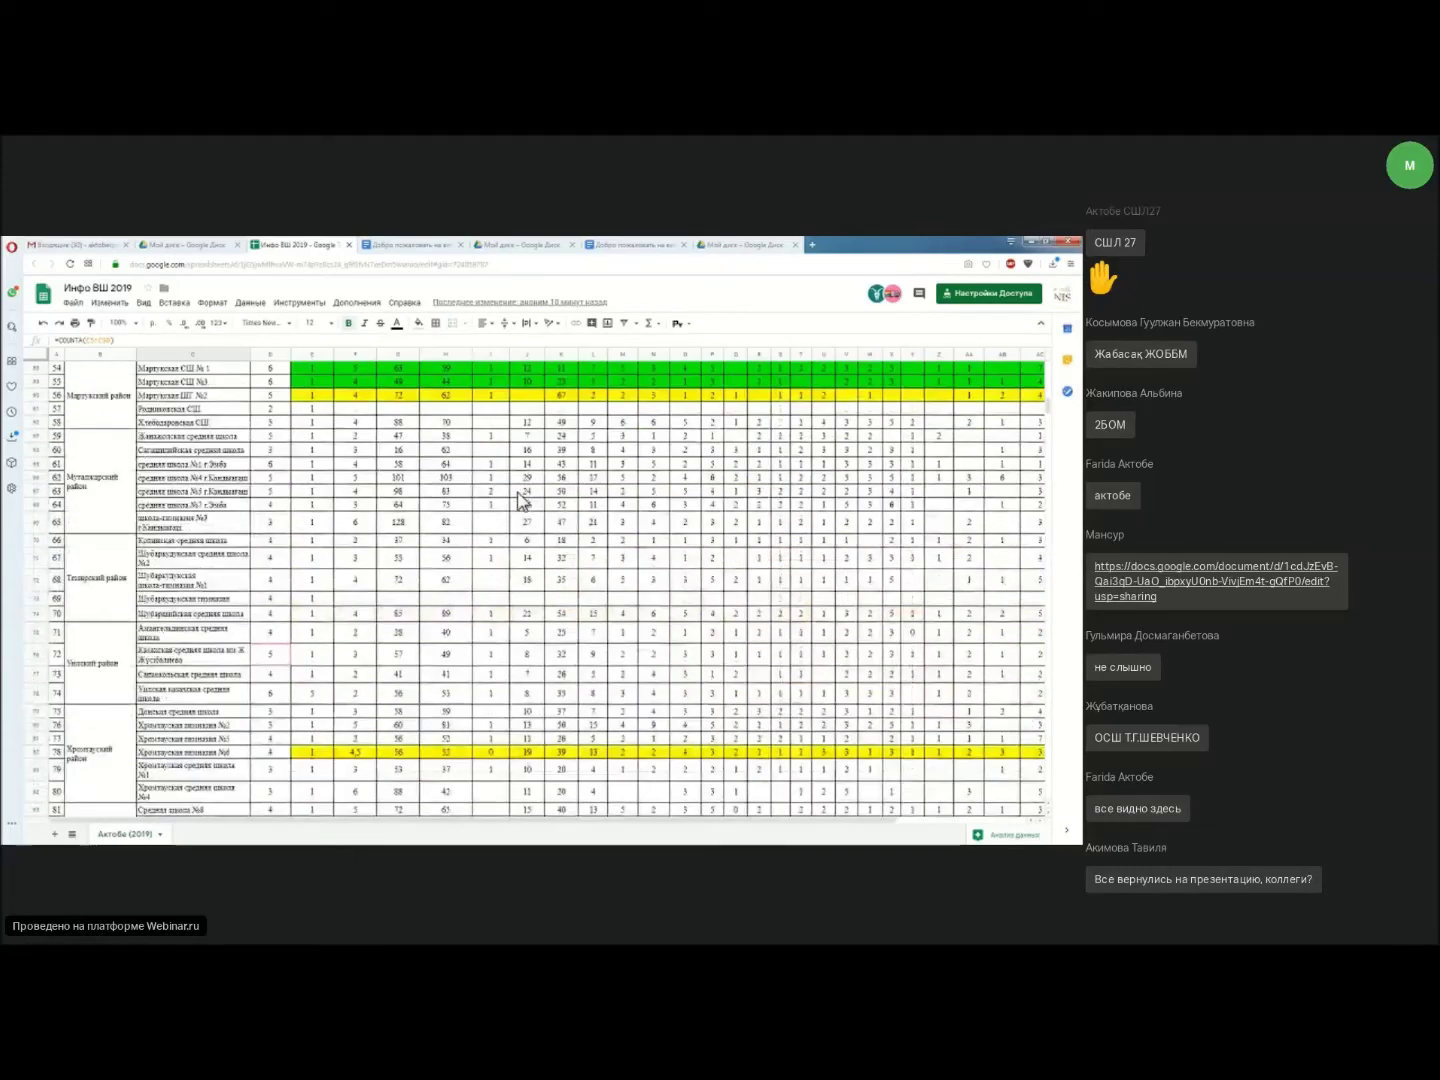
scroll(519, 497, up, 10)
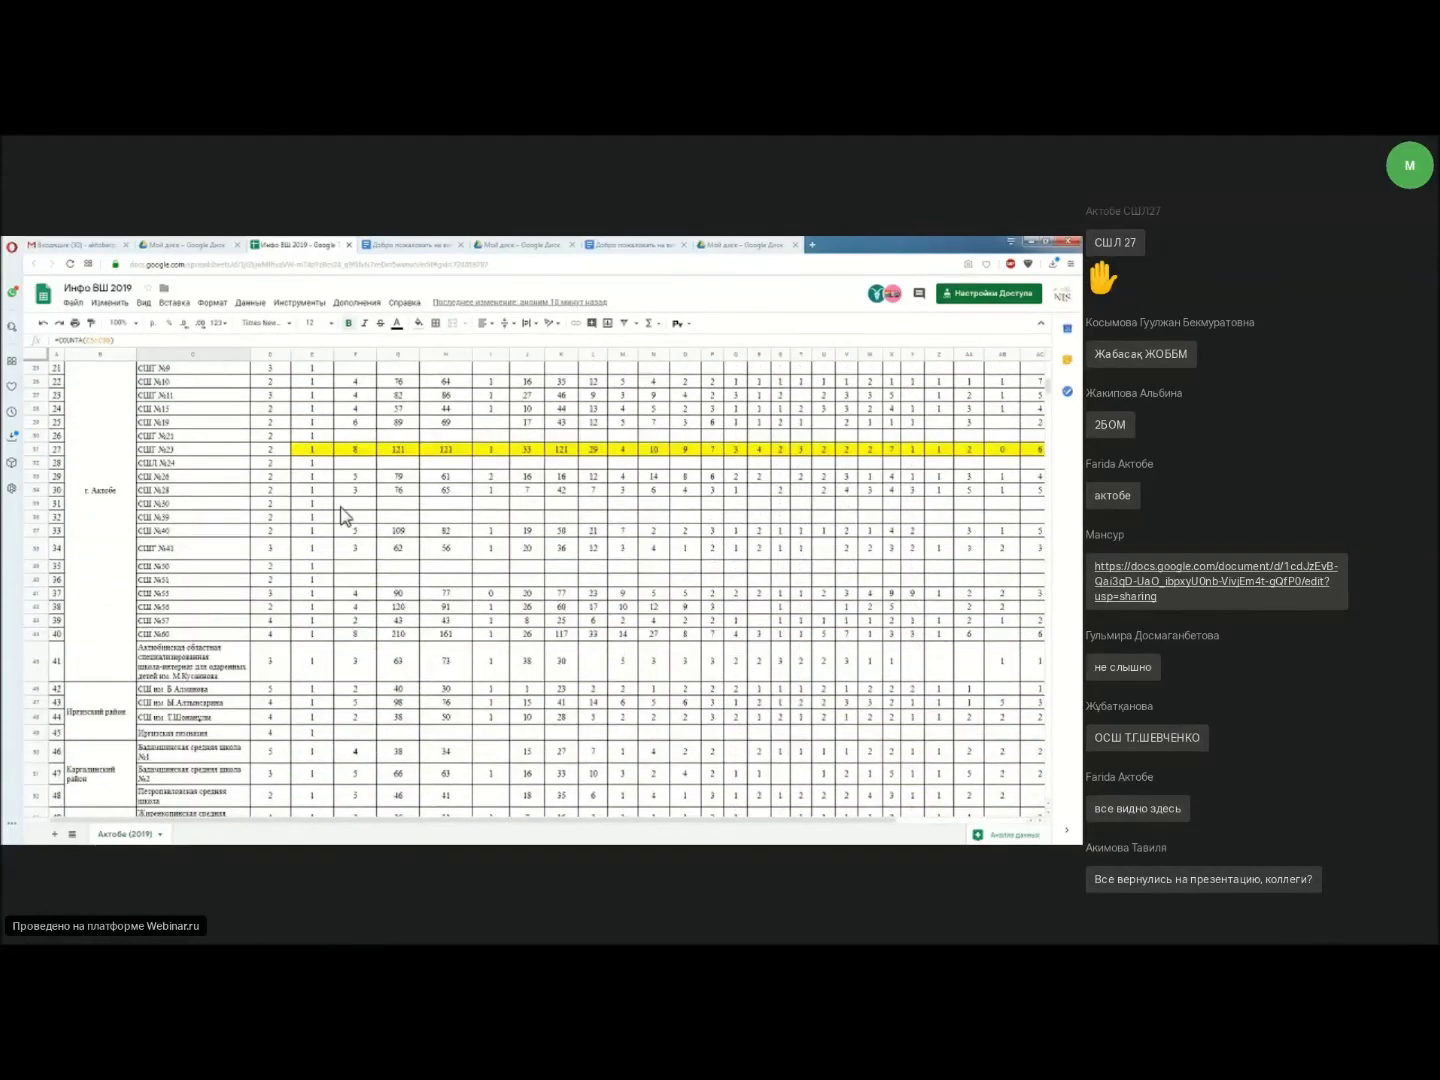
drag(355, 518, 1045, 524)
scroll(768, 534, up, 7)
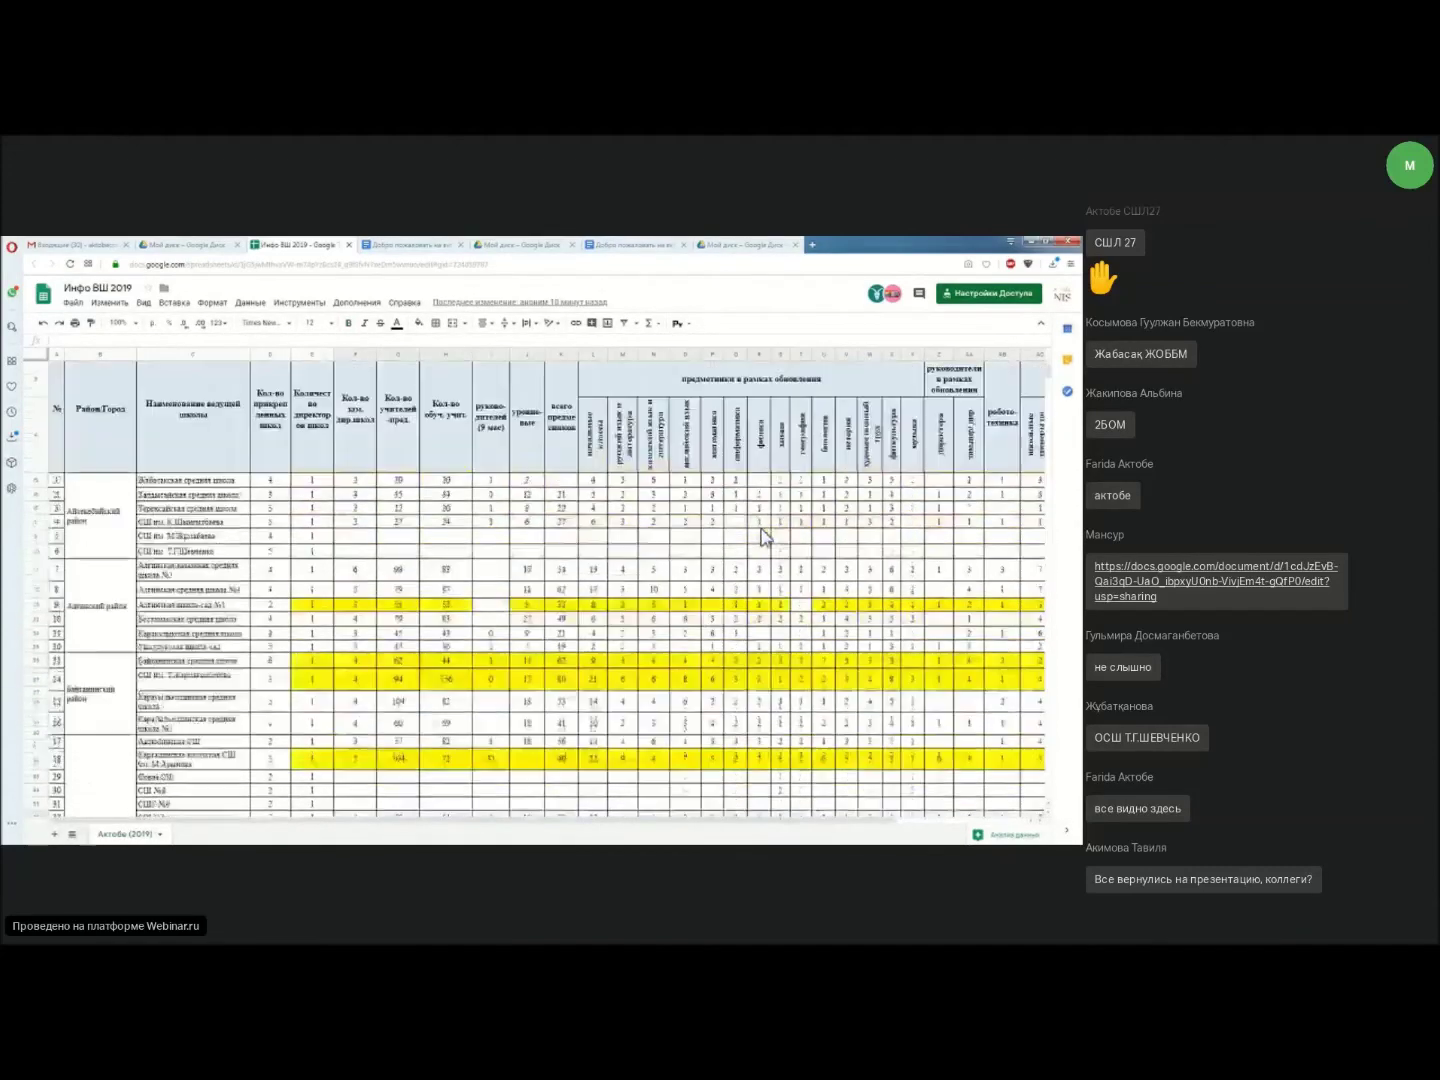
scroll(765, 537, up, 1)
Fill the row of school number 5 in Айтекебийский район with dark green, from the school name through the last table column.
click(489, 576)
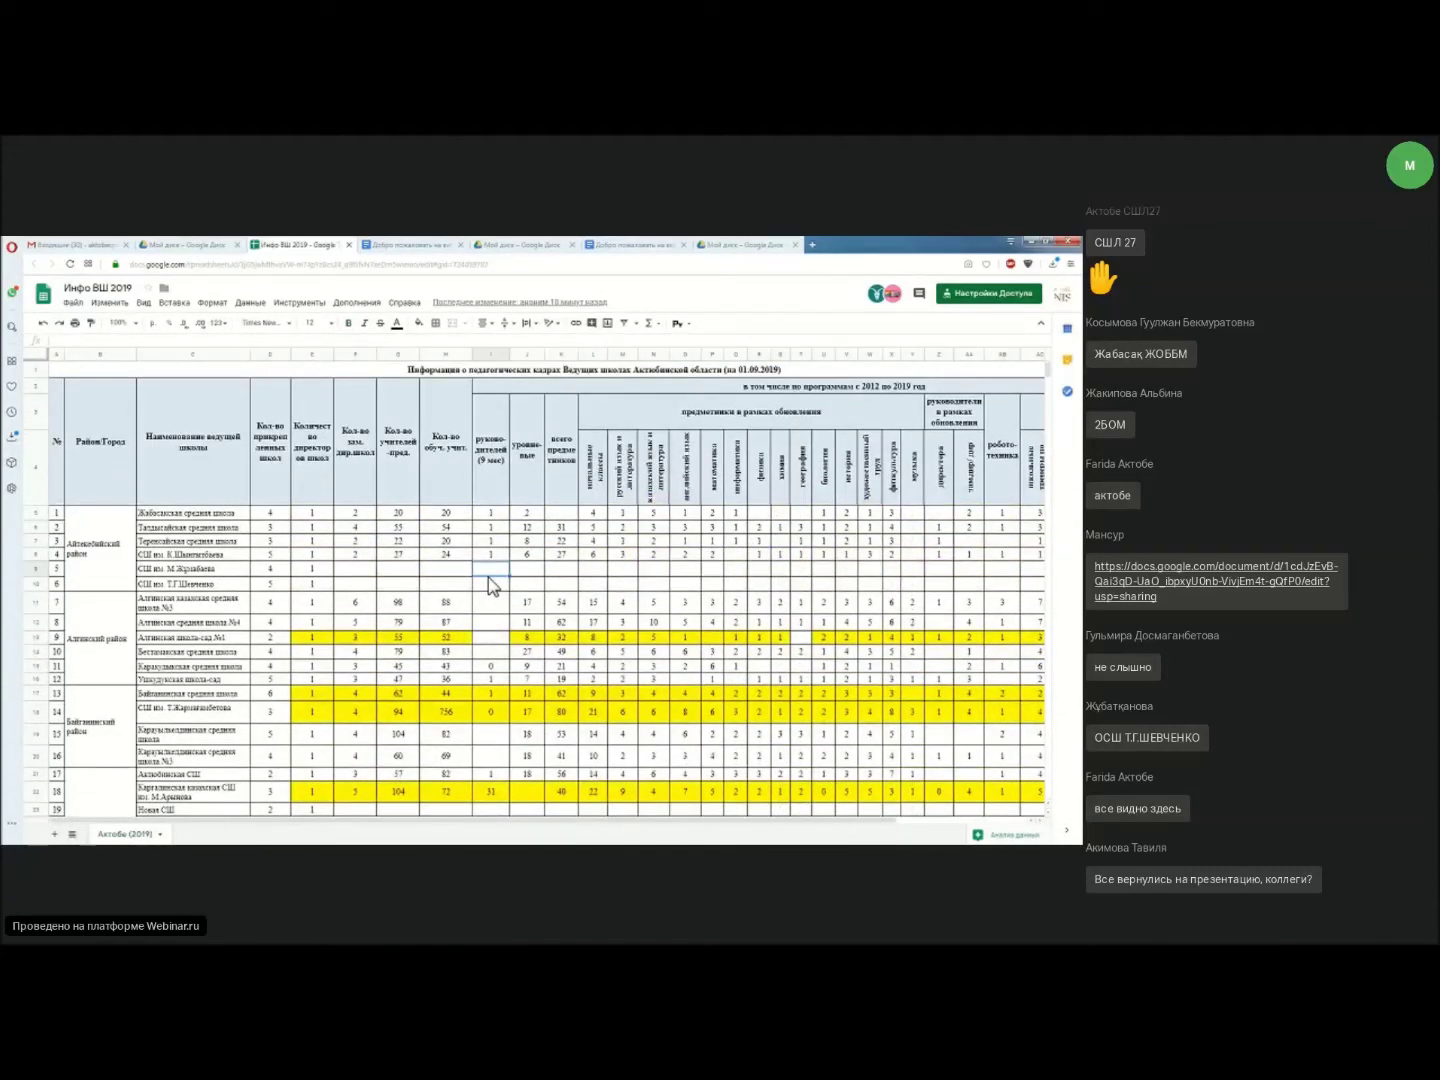
drag(142, 569, 1046, 569)
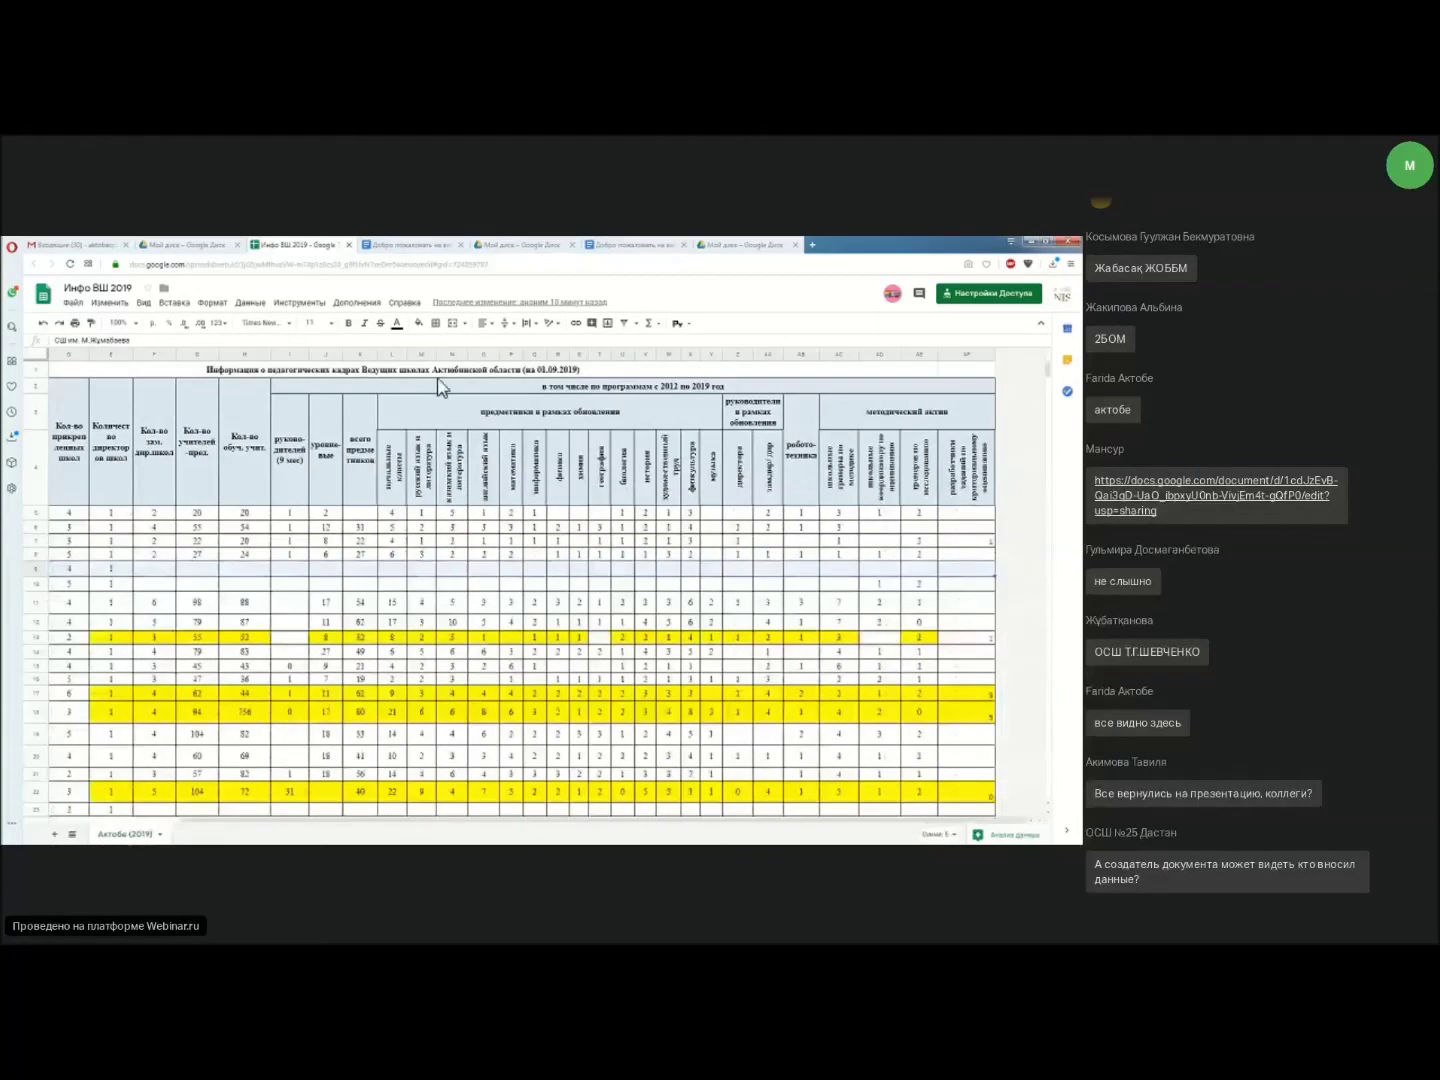
click(418, 323)
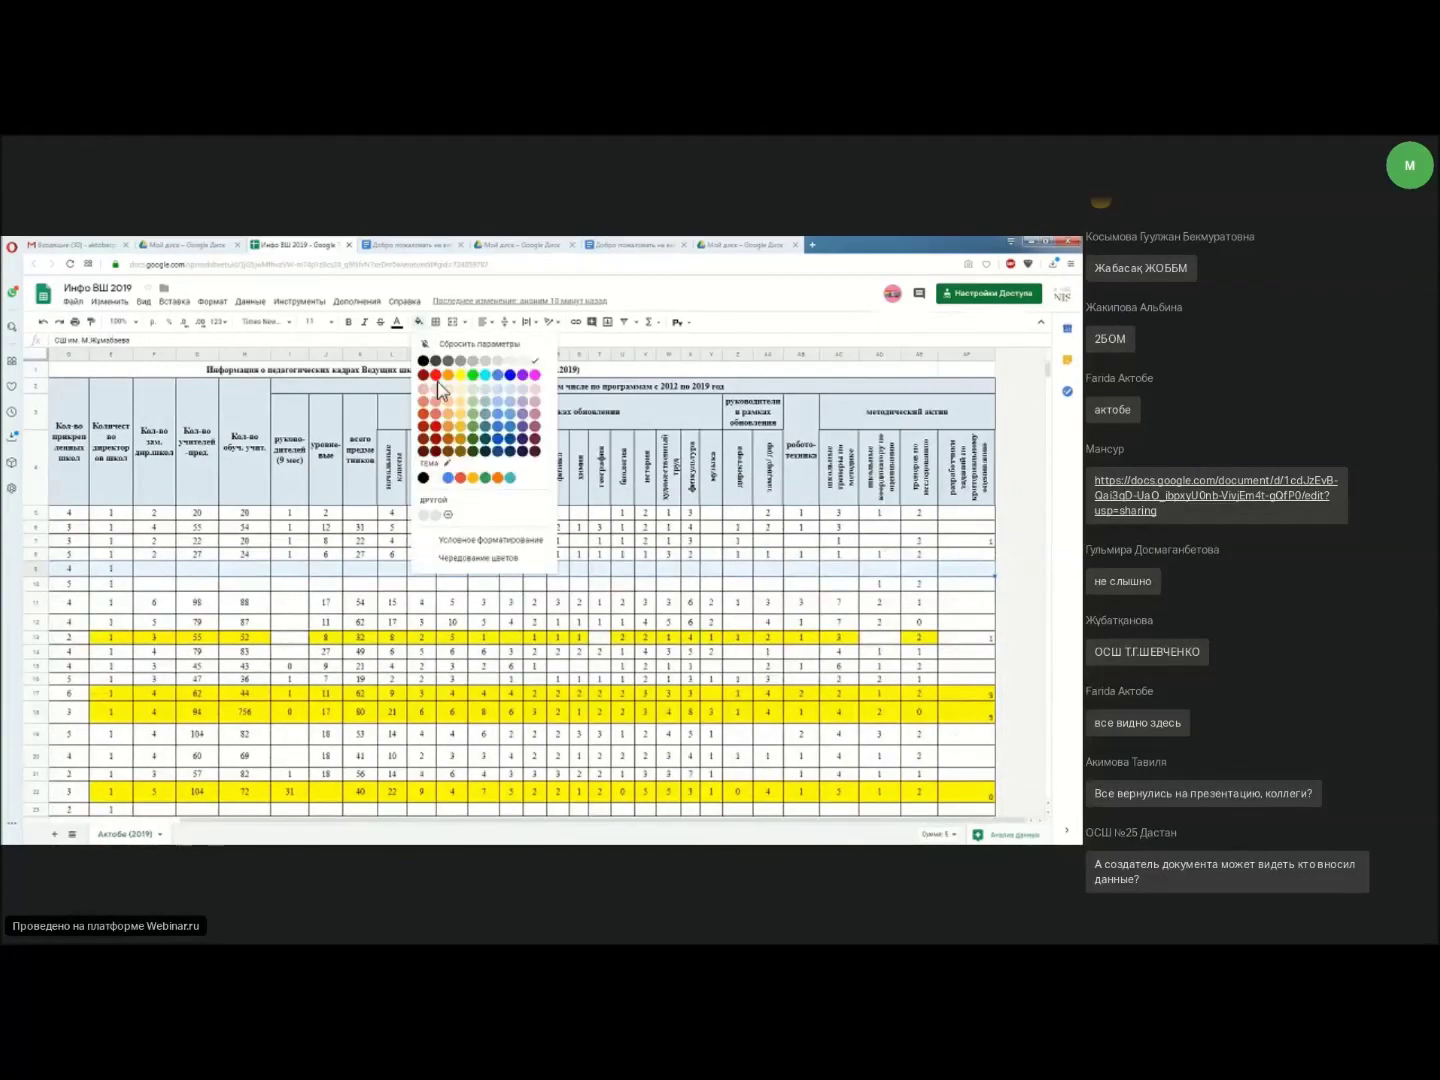
click(473, 450)
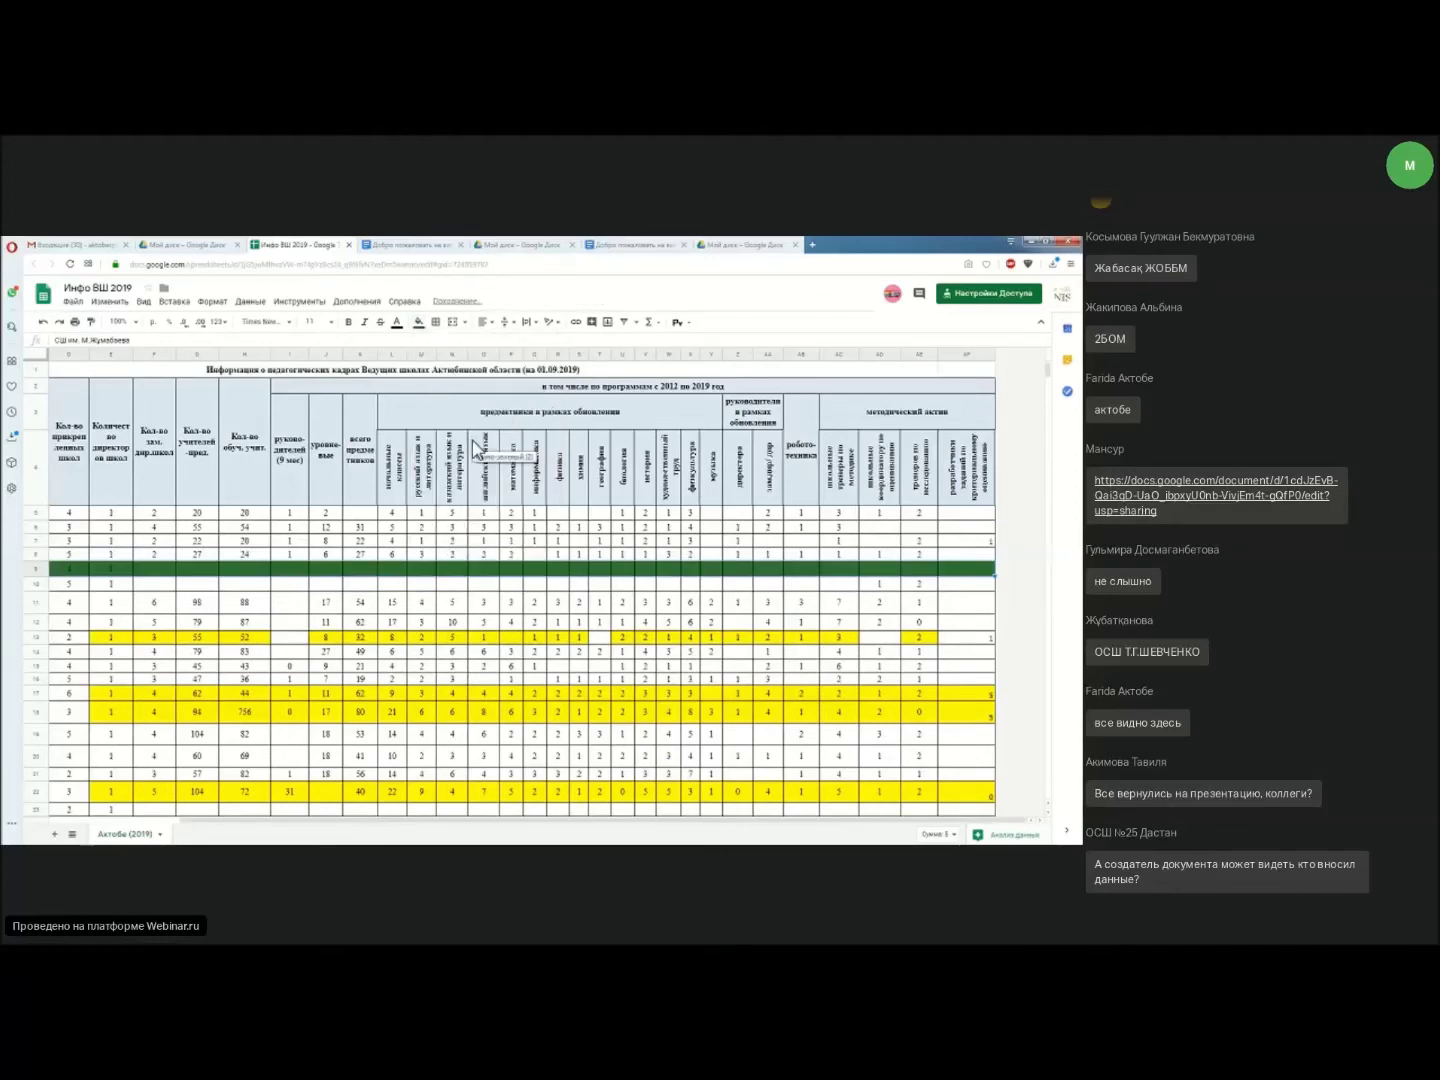
click(670, 585)
Examine the unfilled and yellow-highlighted school rows in г. Актобе, and check the dark green row across its columns.
scroll(640, 620, down, 4)
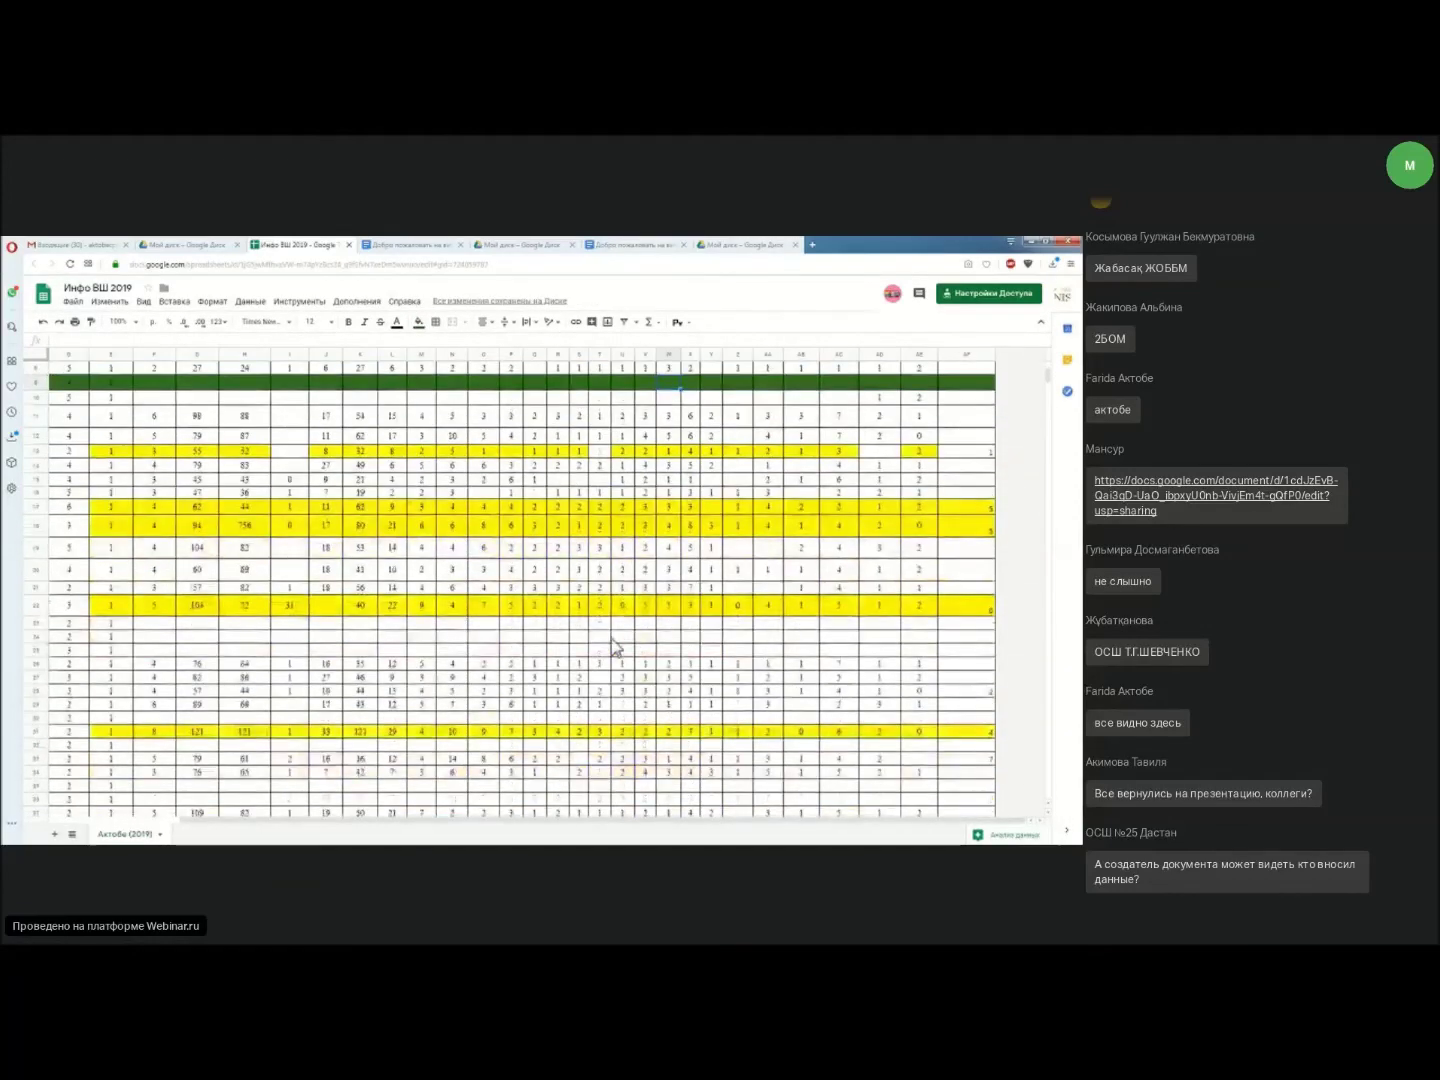
click(583, 636)
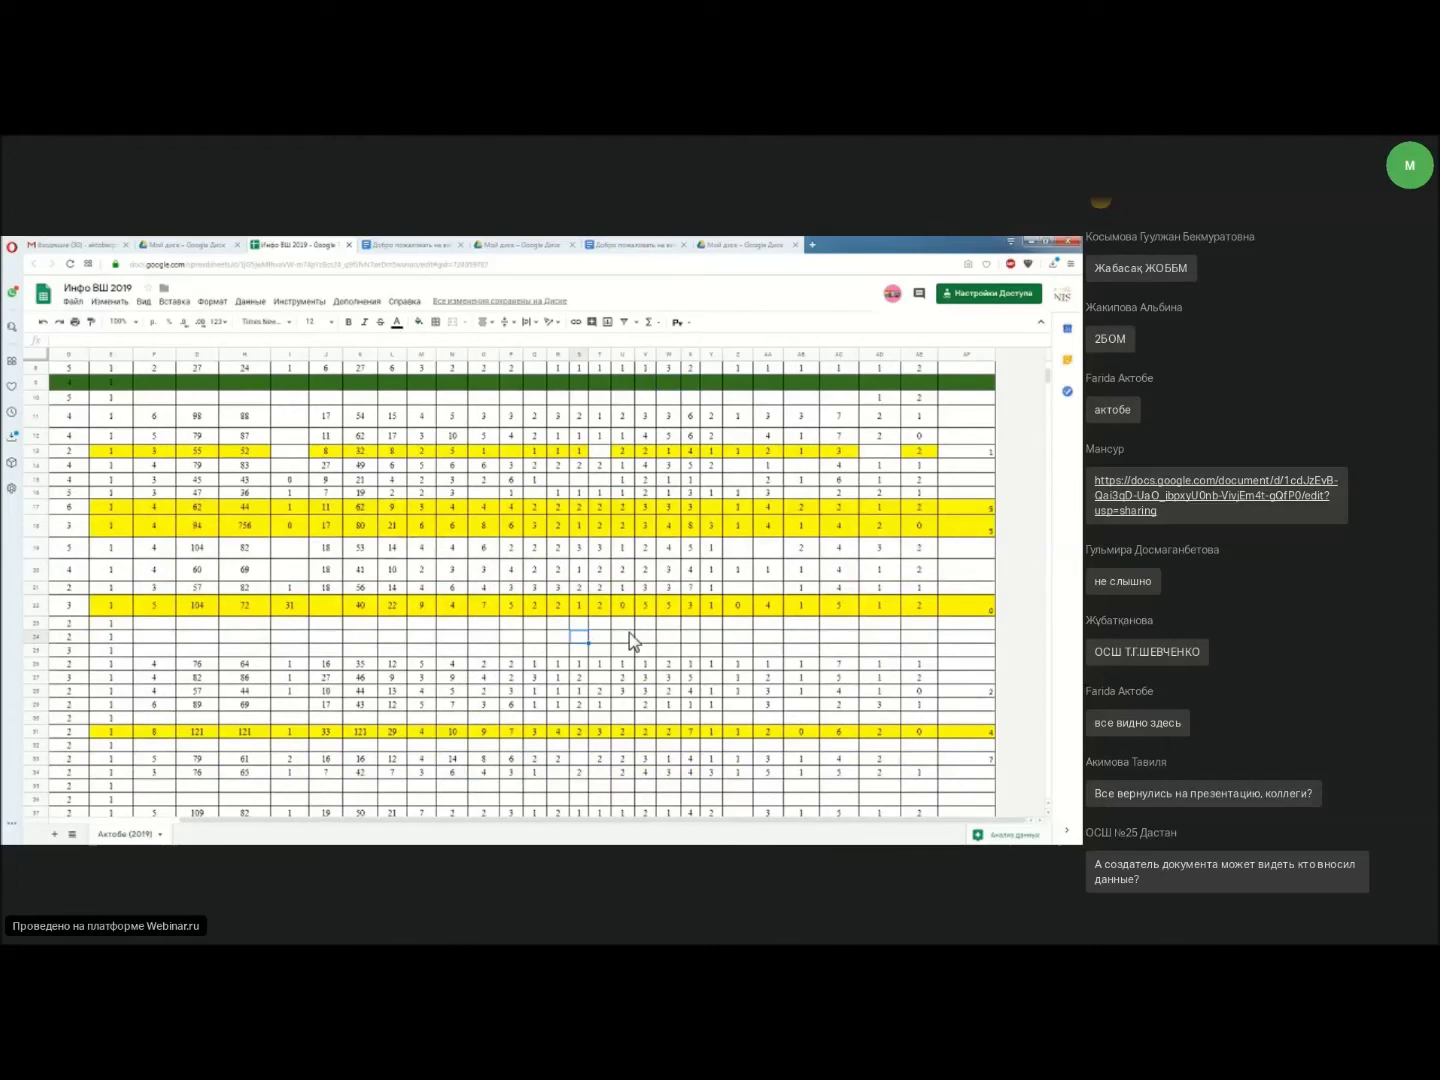
drag(750, 820, 617, 820)
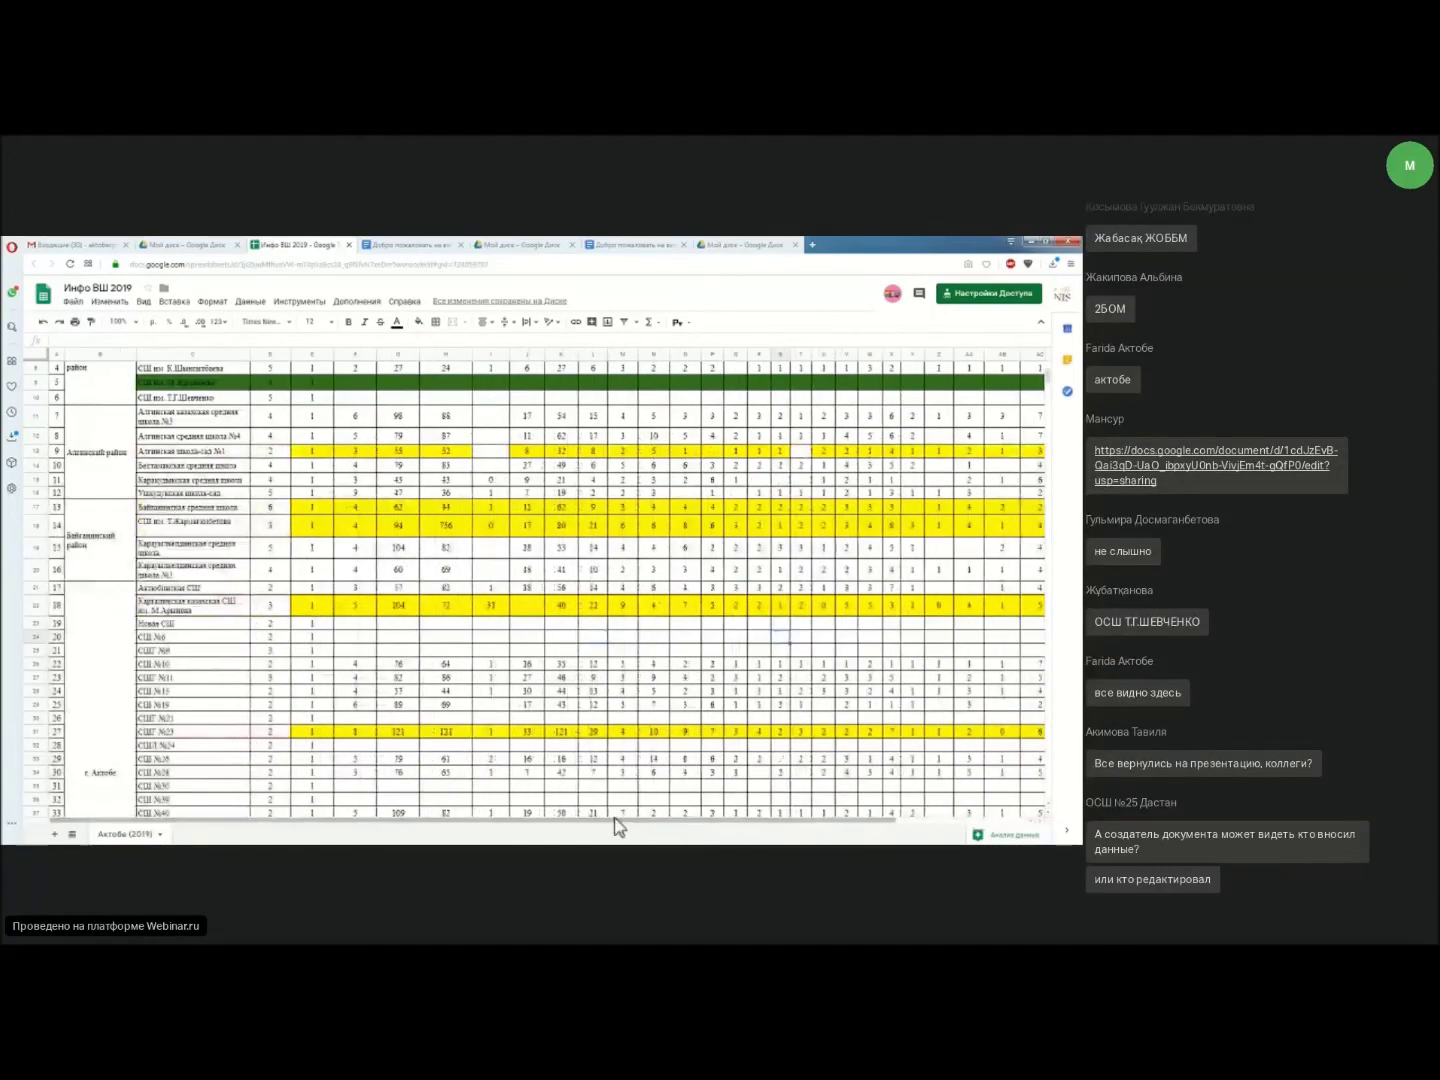
click(36, 636)
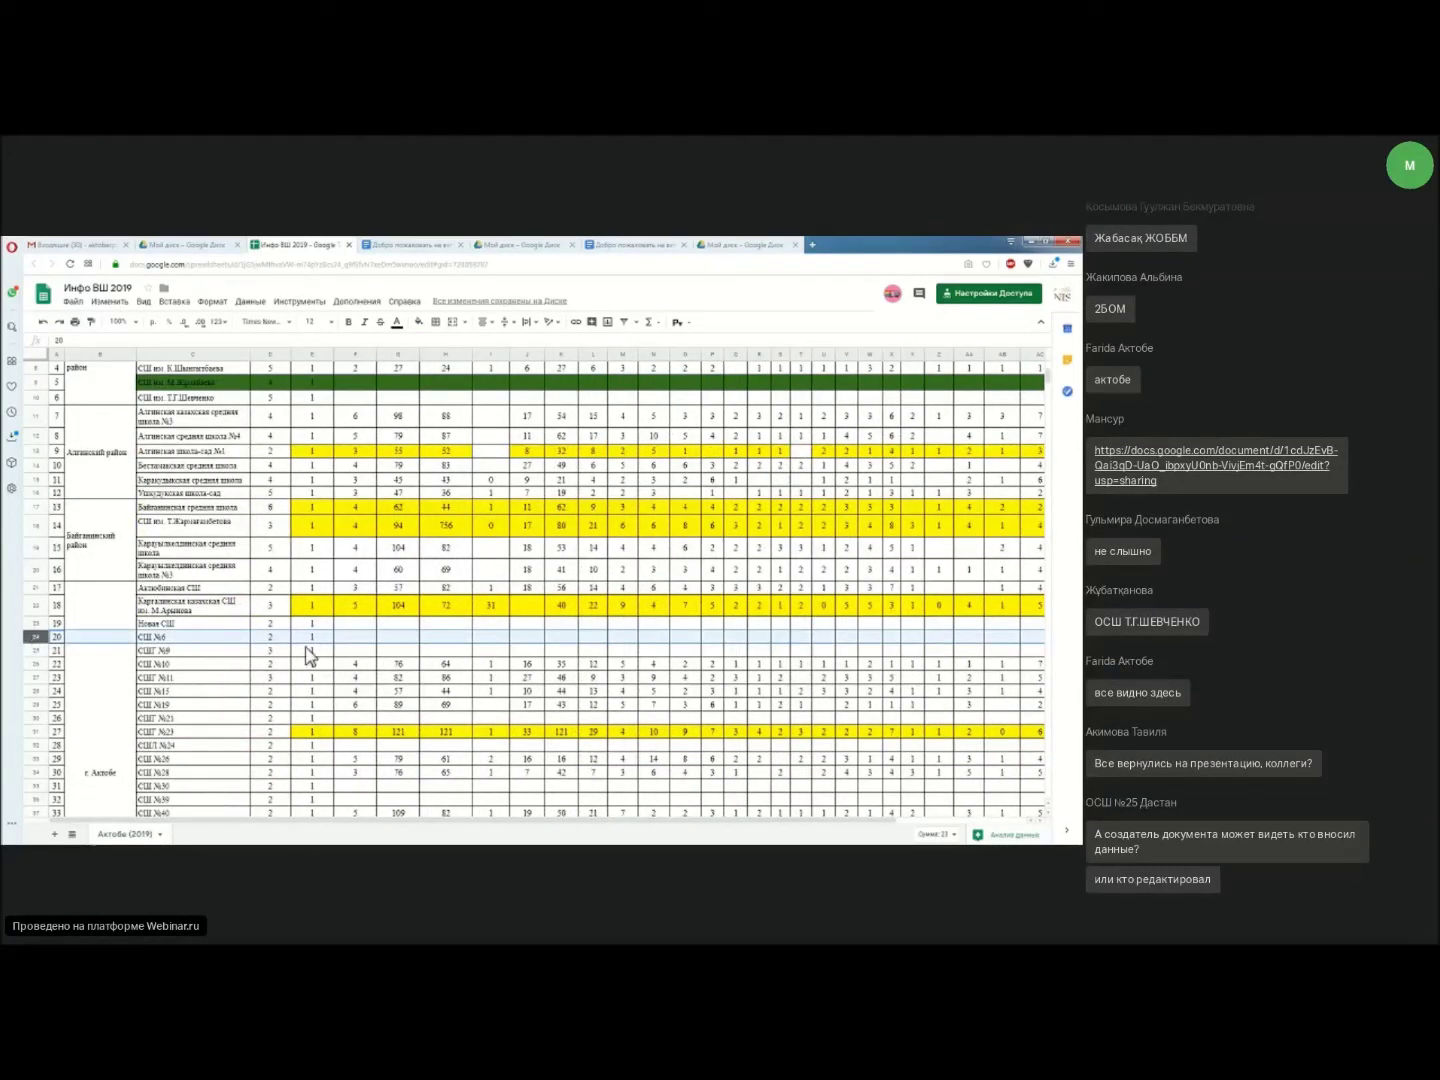
click(405, 615)
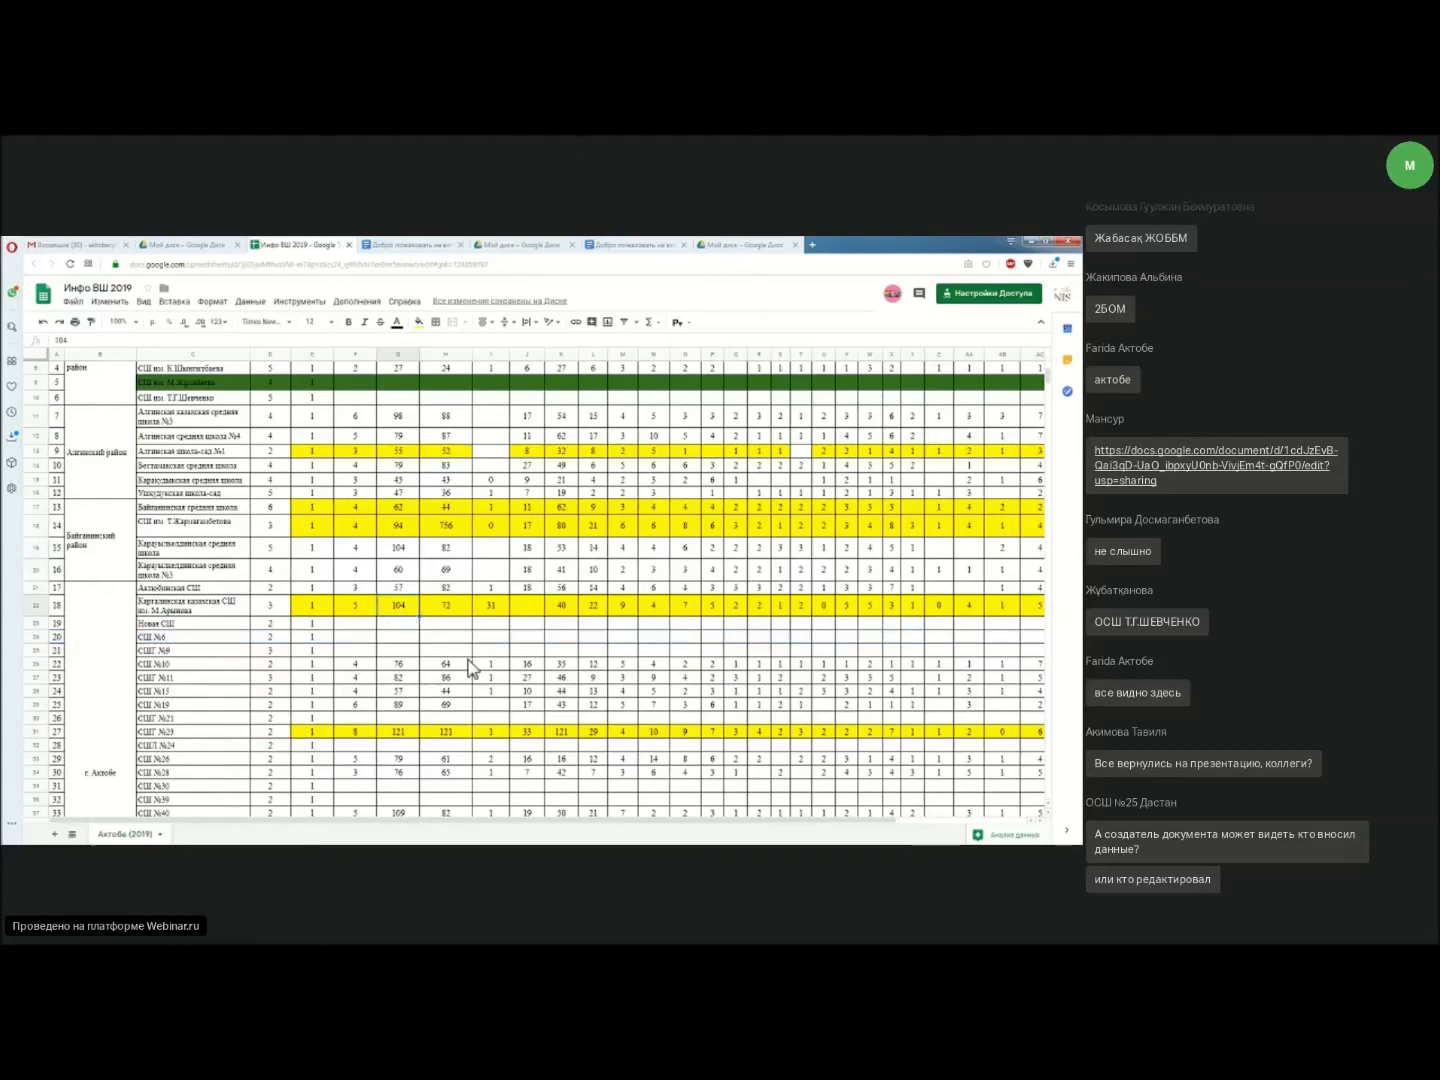
scroll(472, 668, down, 2)
click(464, 635)
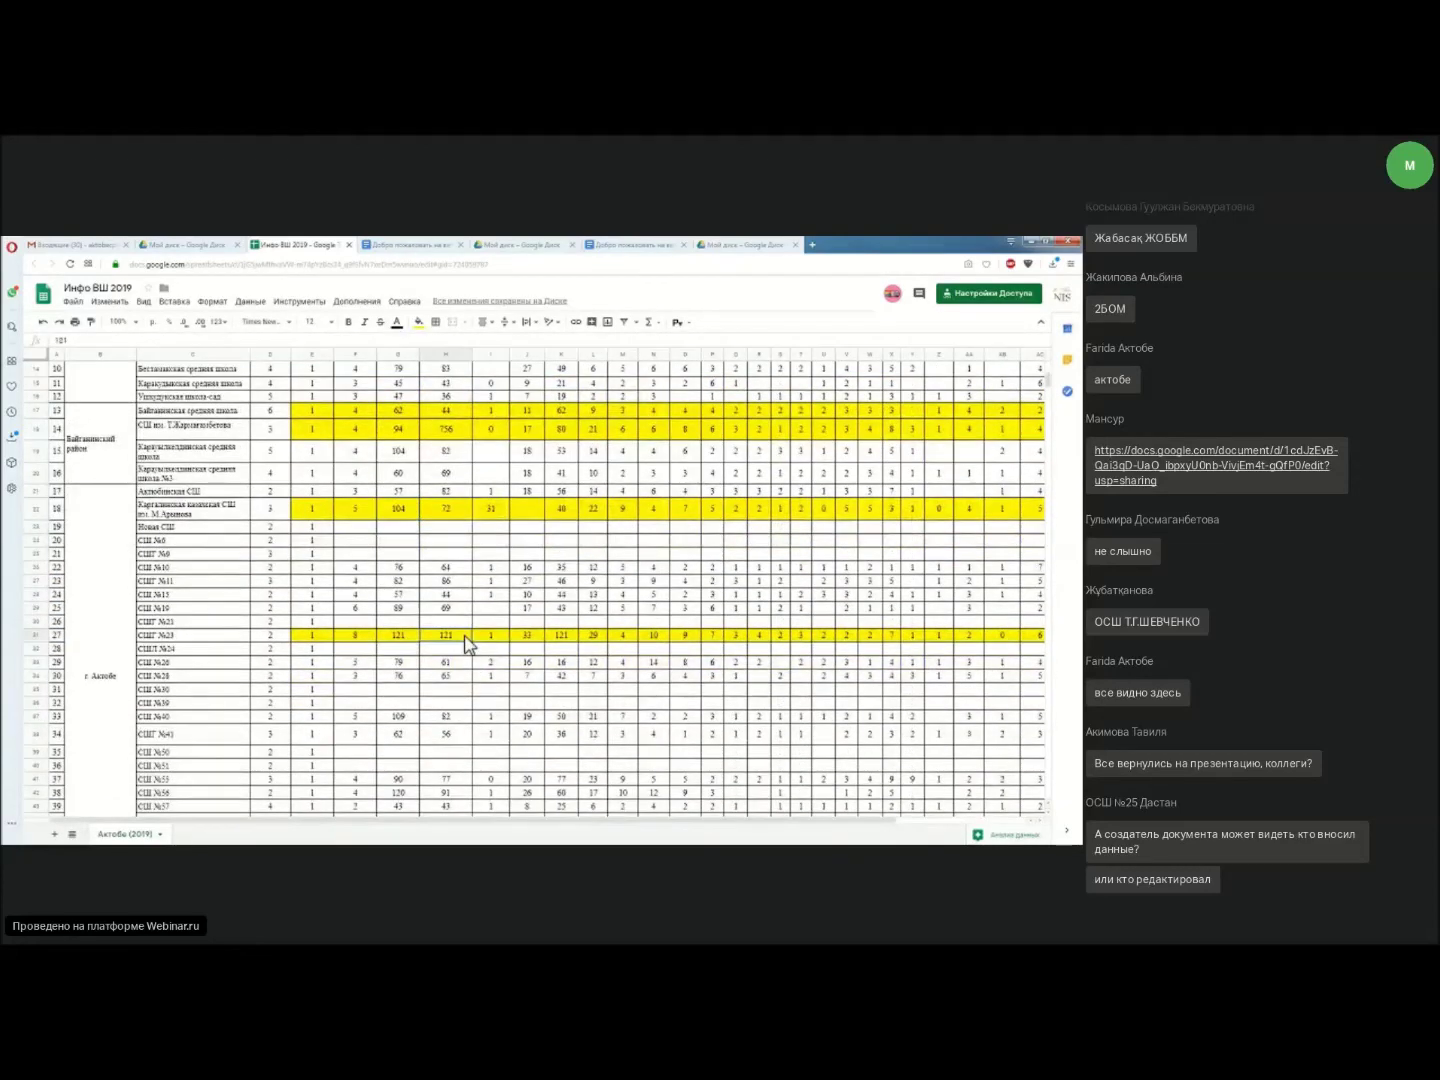
scroll(462, 632, down, 4)
click(413, 622)
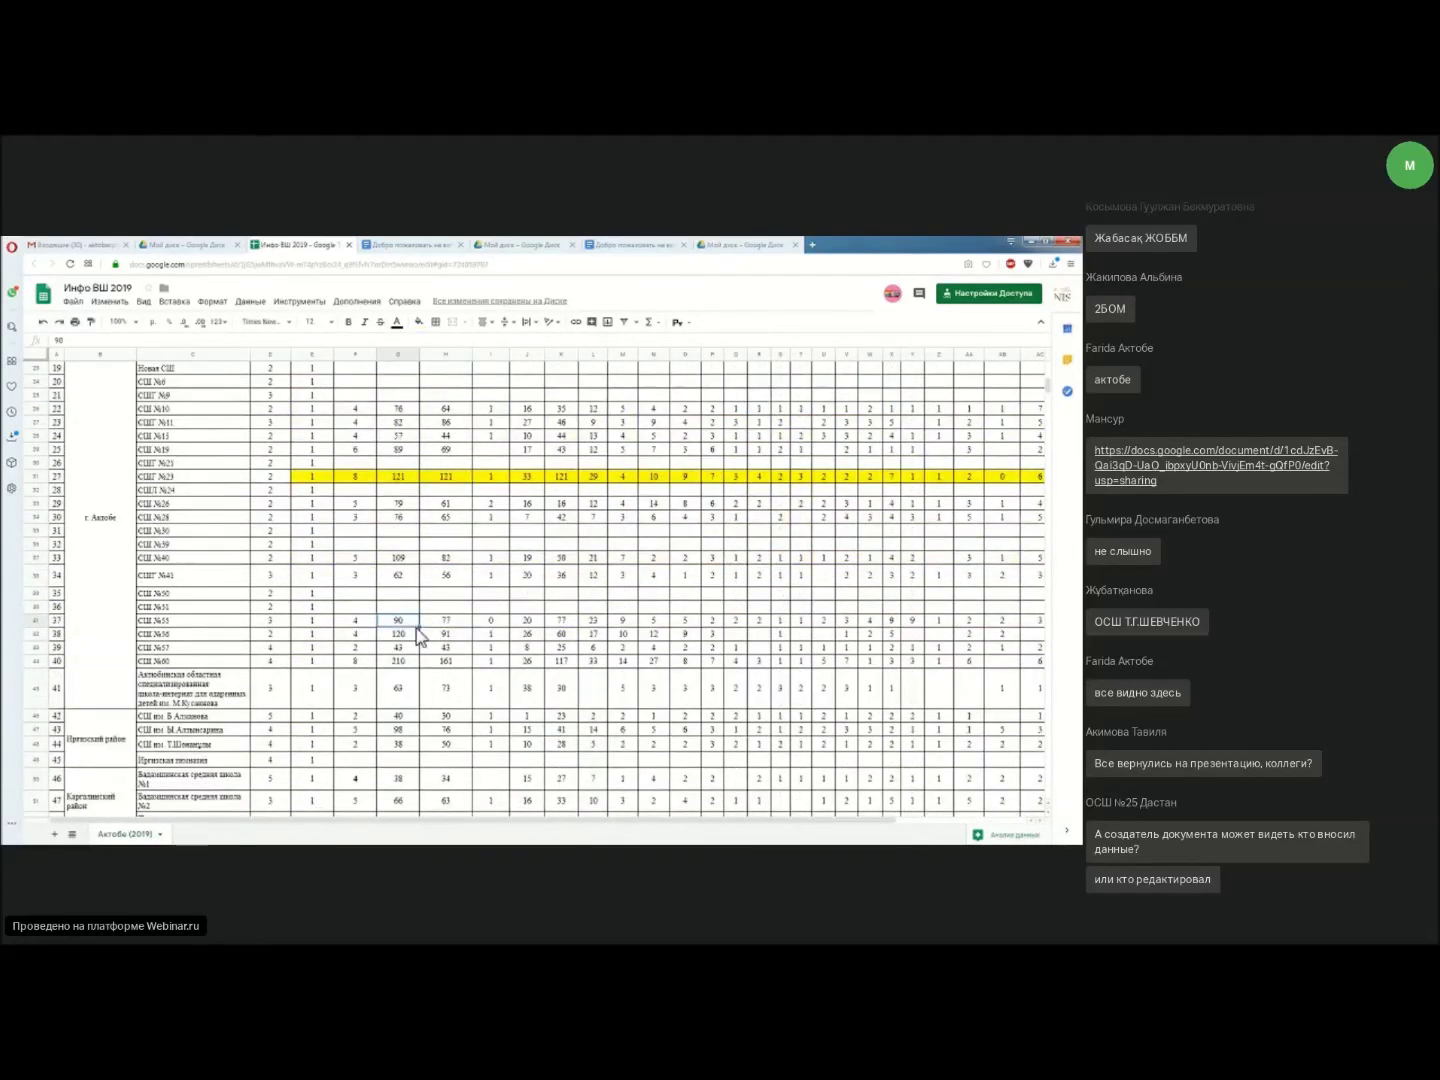
scroll(412, 624, up, 9)
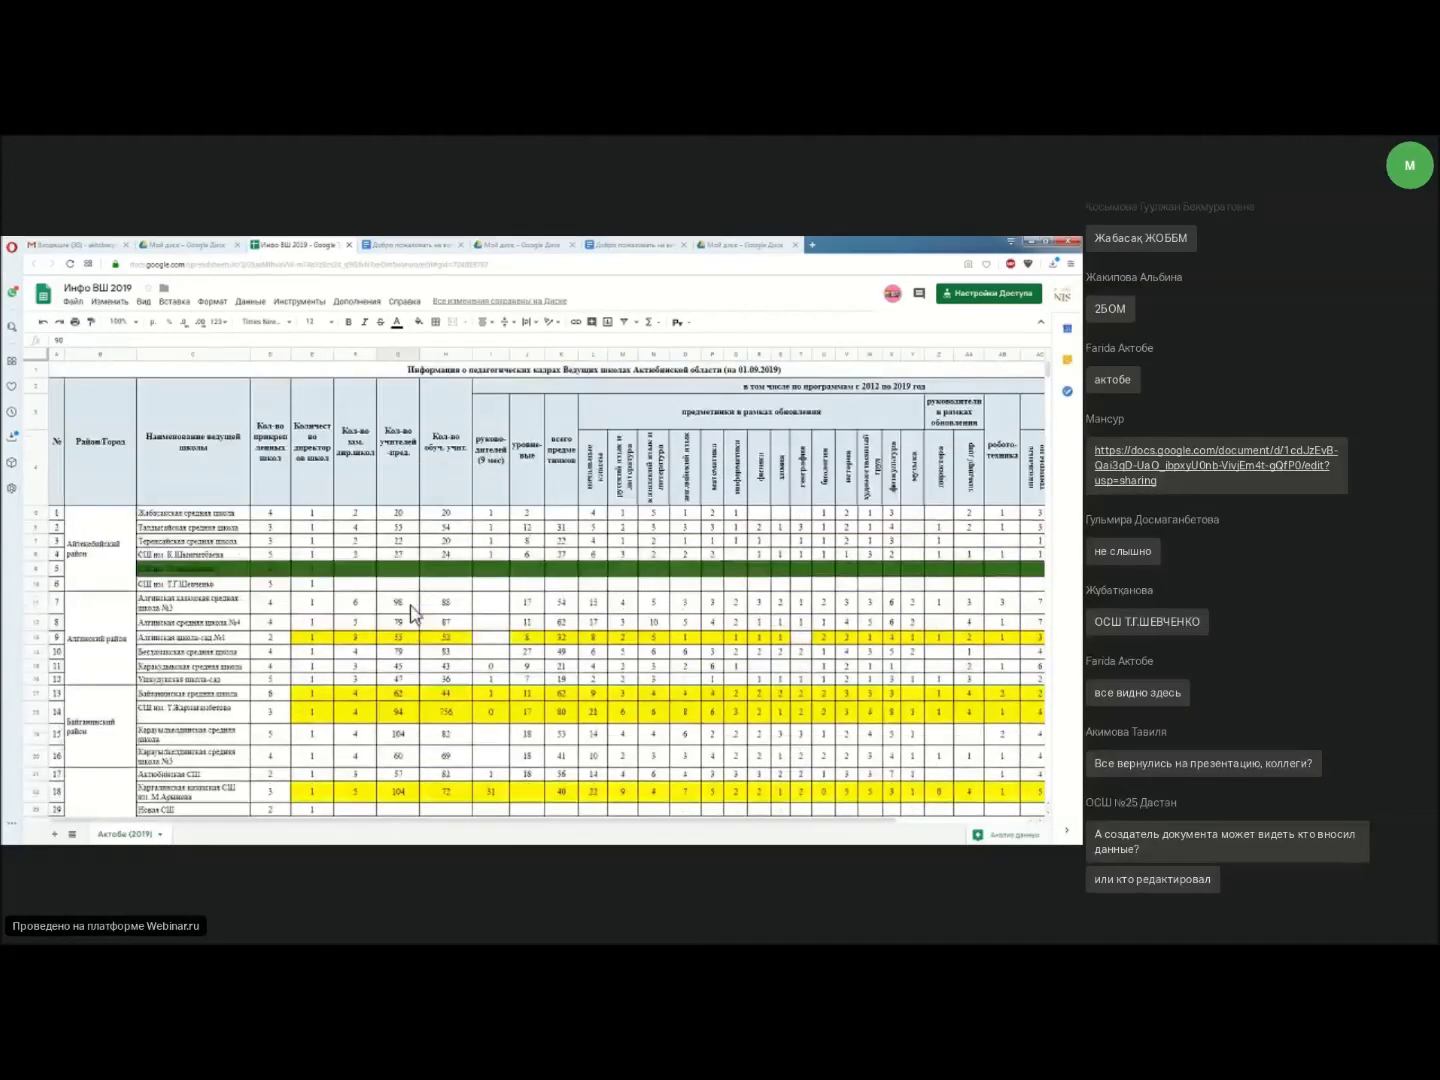
drag(355, 556, 843, 578)
drag(868, 822, 681, 823)
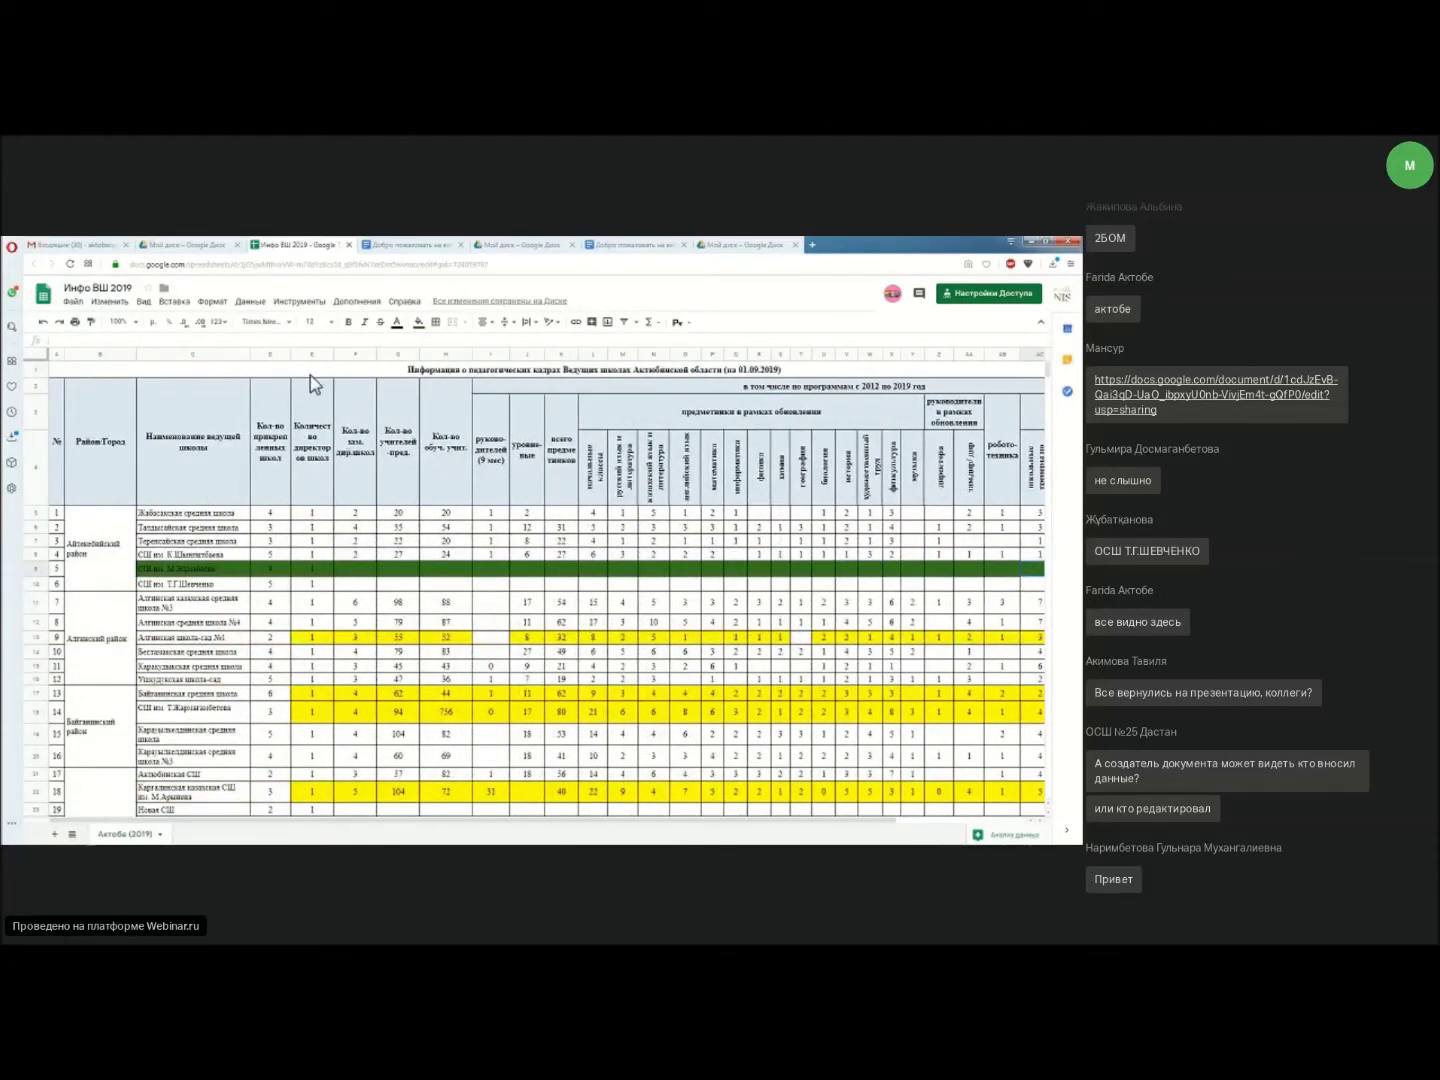
Check the rows of schools 1 to 6 in Айтекебийский район and the empty cells of schools 19 to 21 in г. Актобе.
click(35, 512)
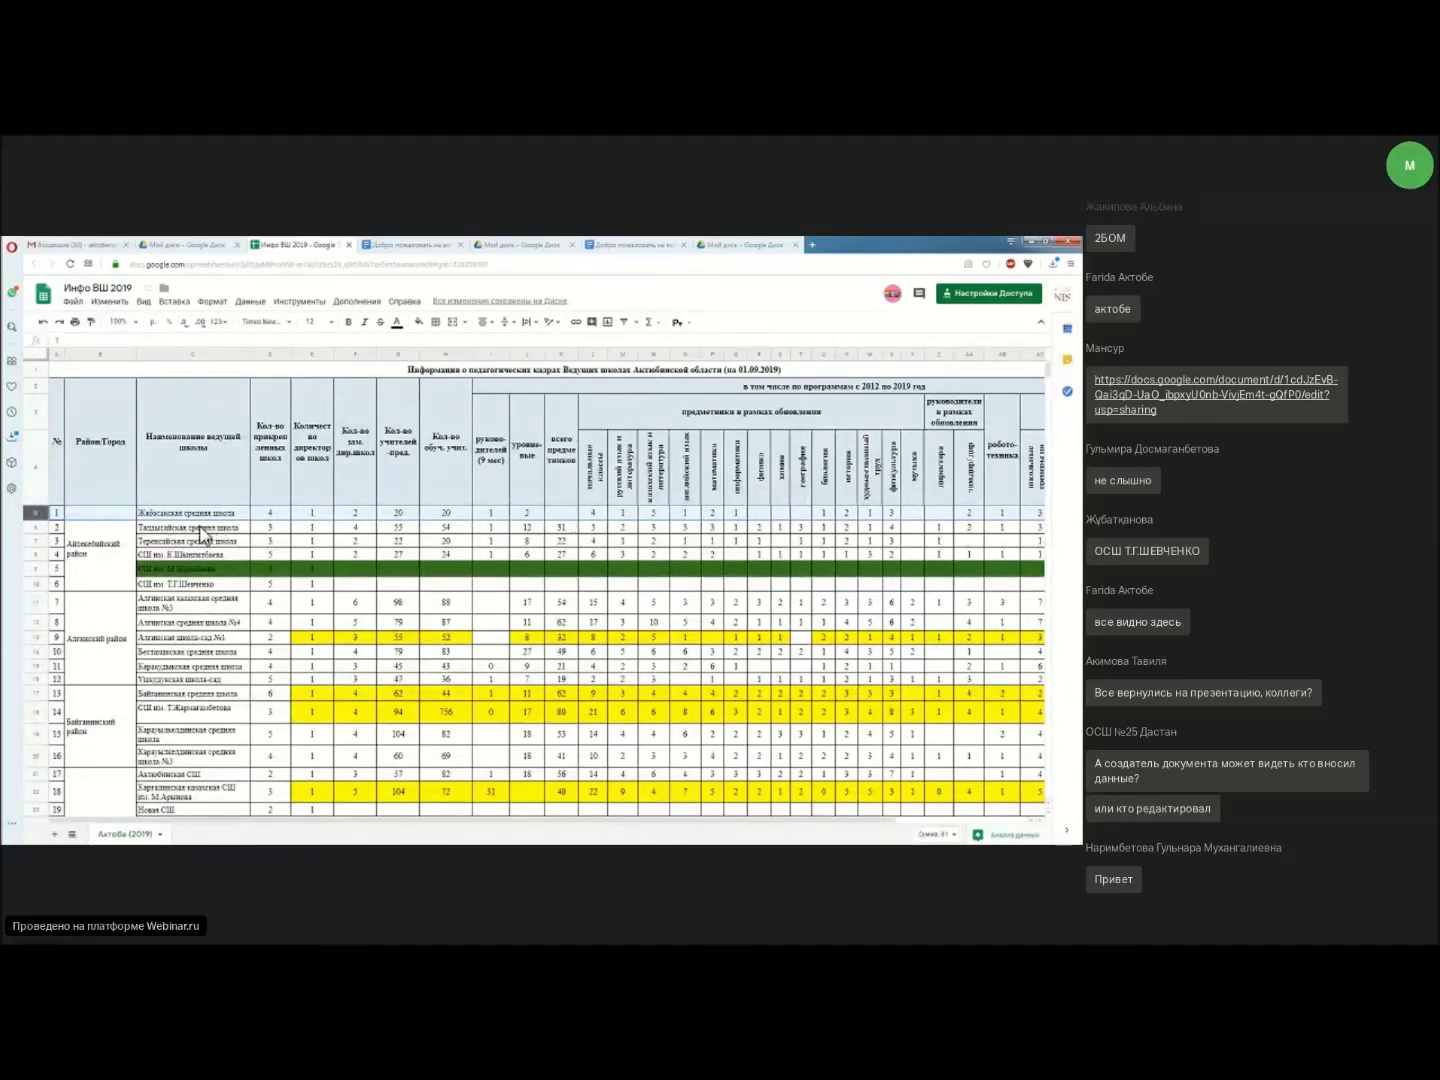
shift+click(40, 585)
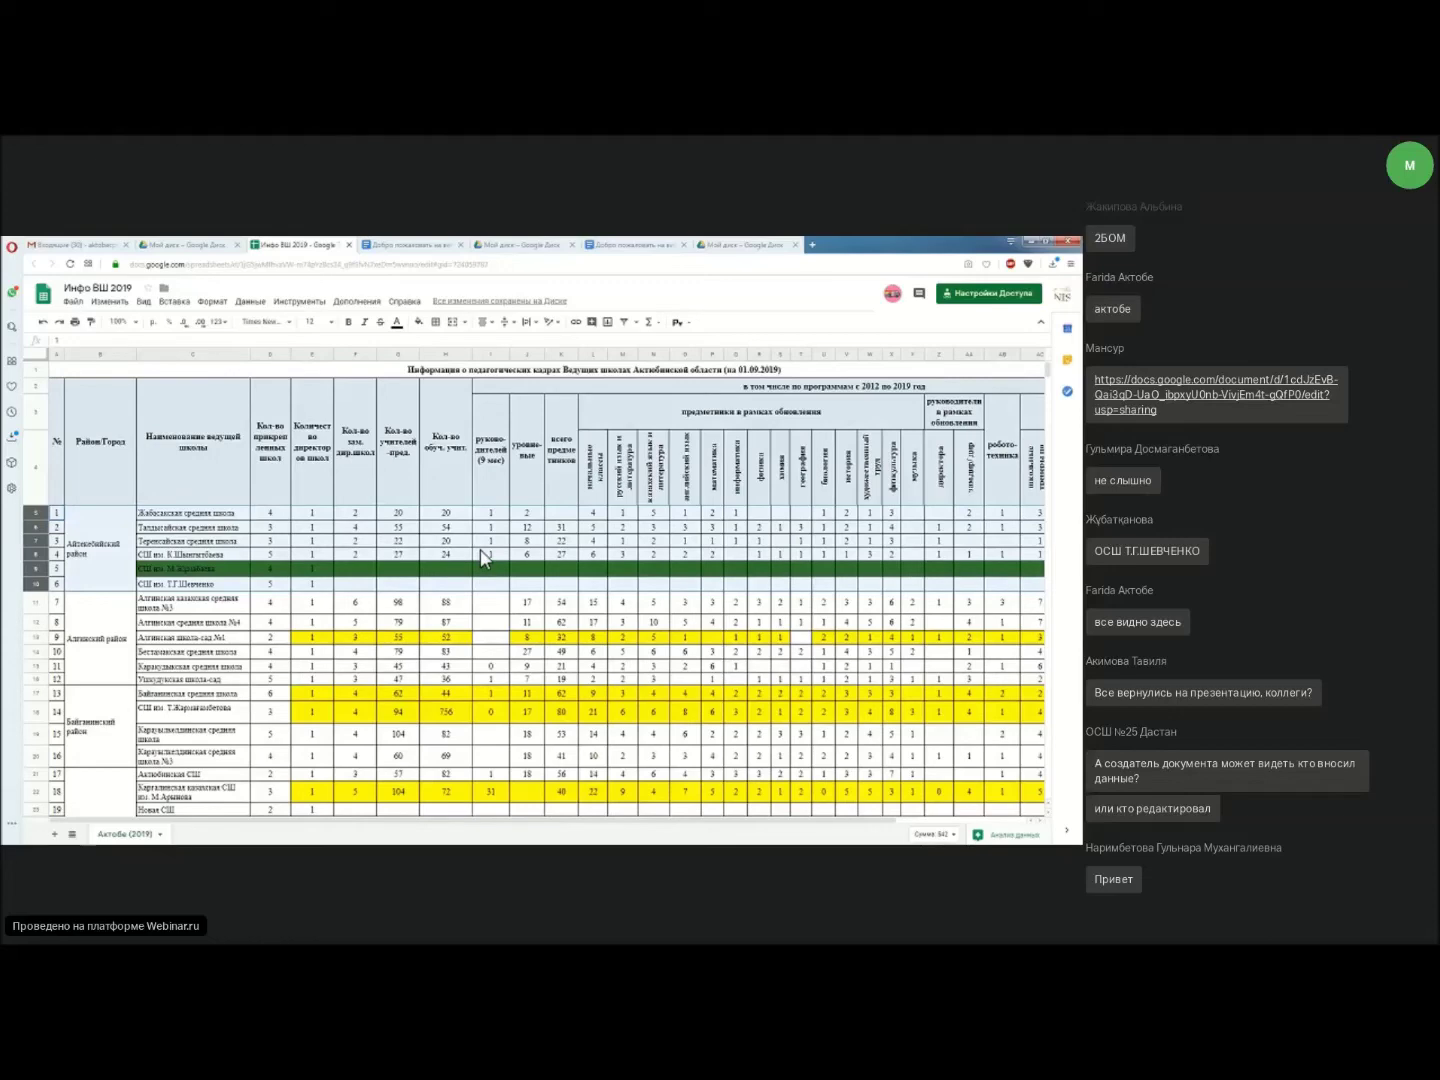
scroll(481, 557, down, 2)
scroll(481, 557, down, 5)
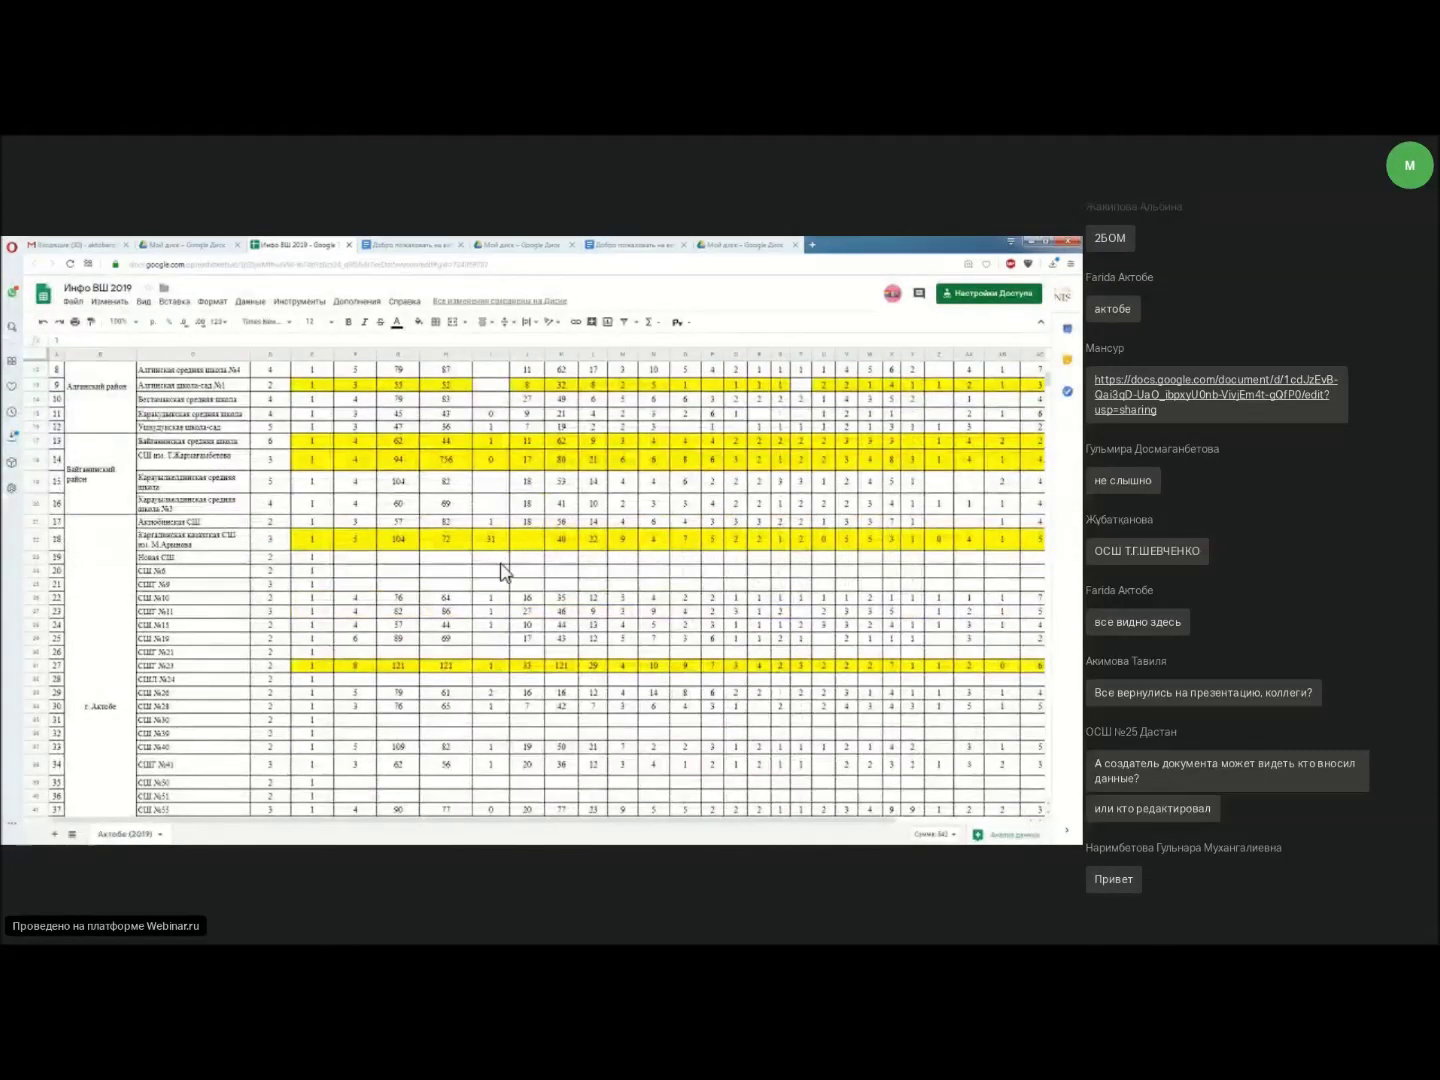
drag(357, 553, 665, 588)
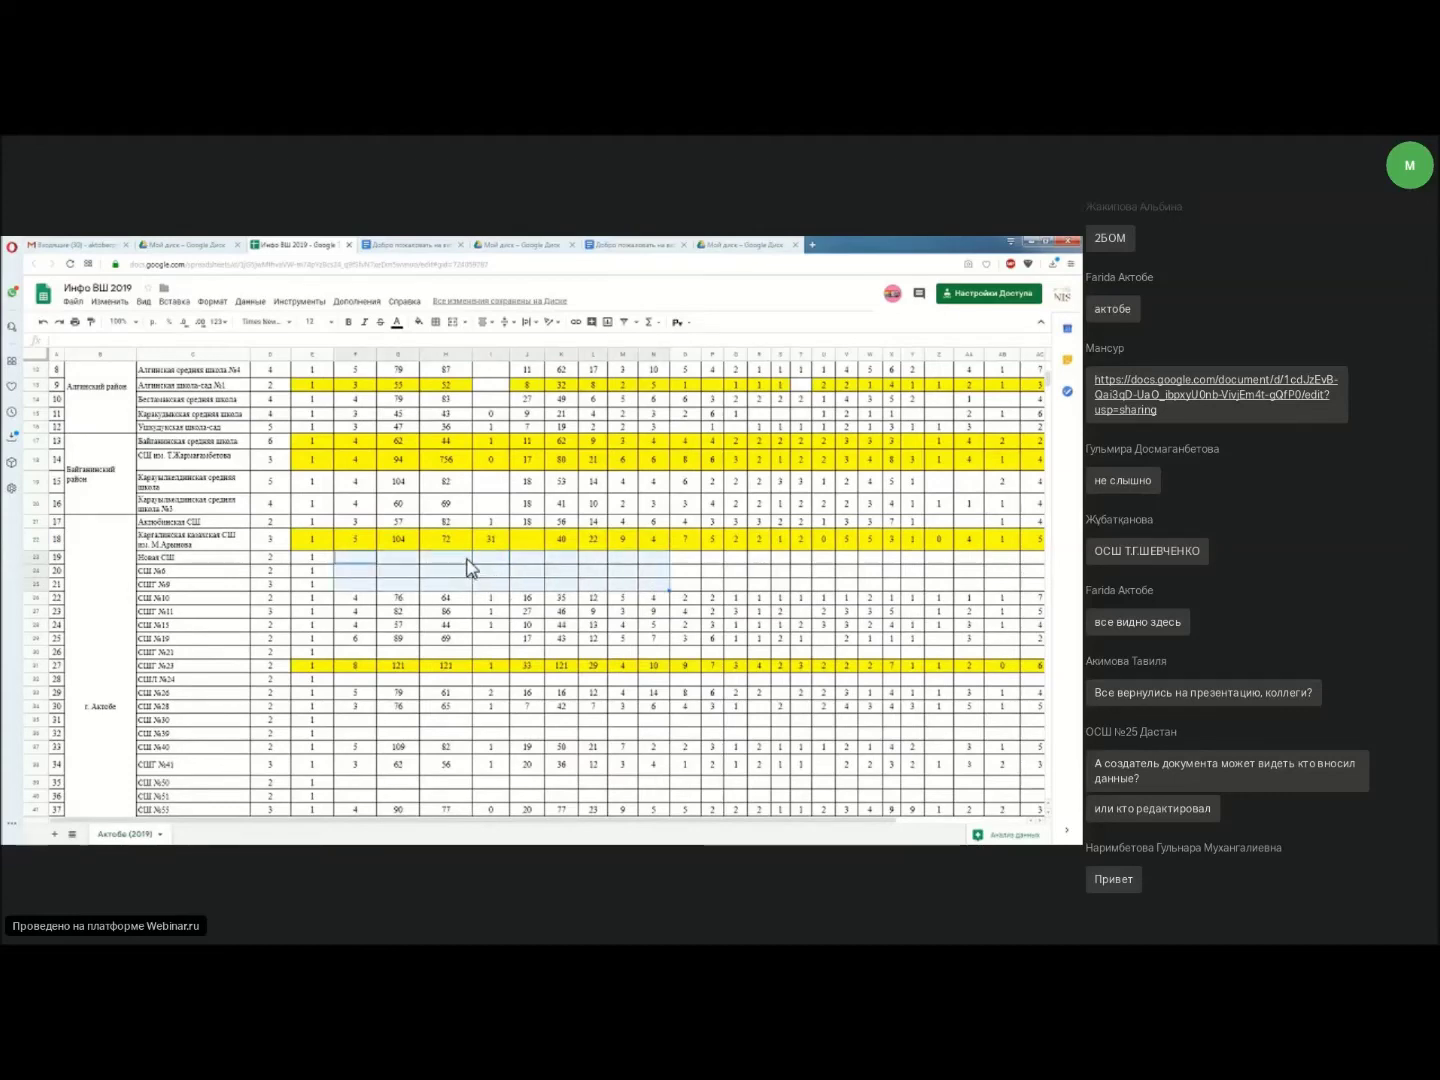
scroll(471, 568, up, 3)
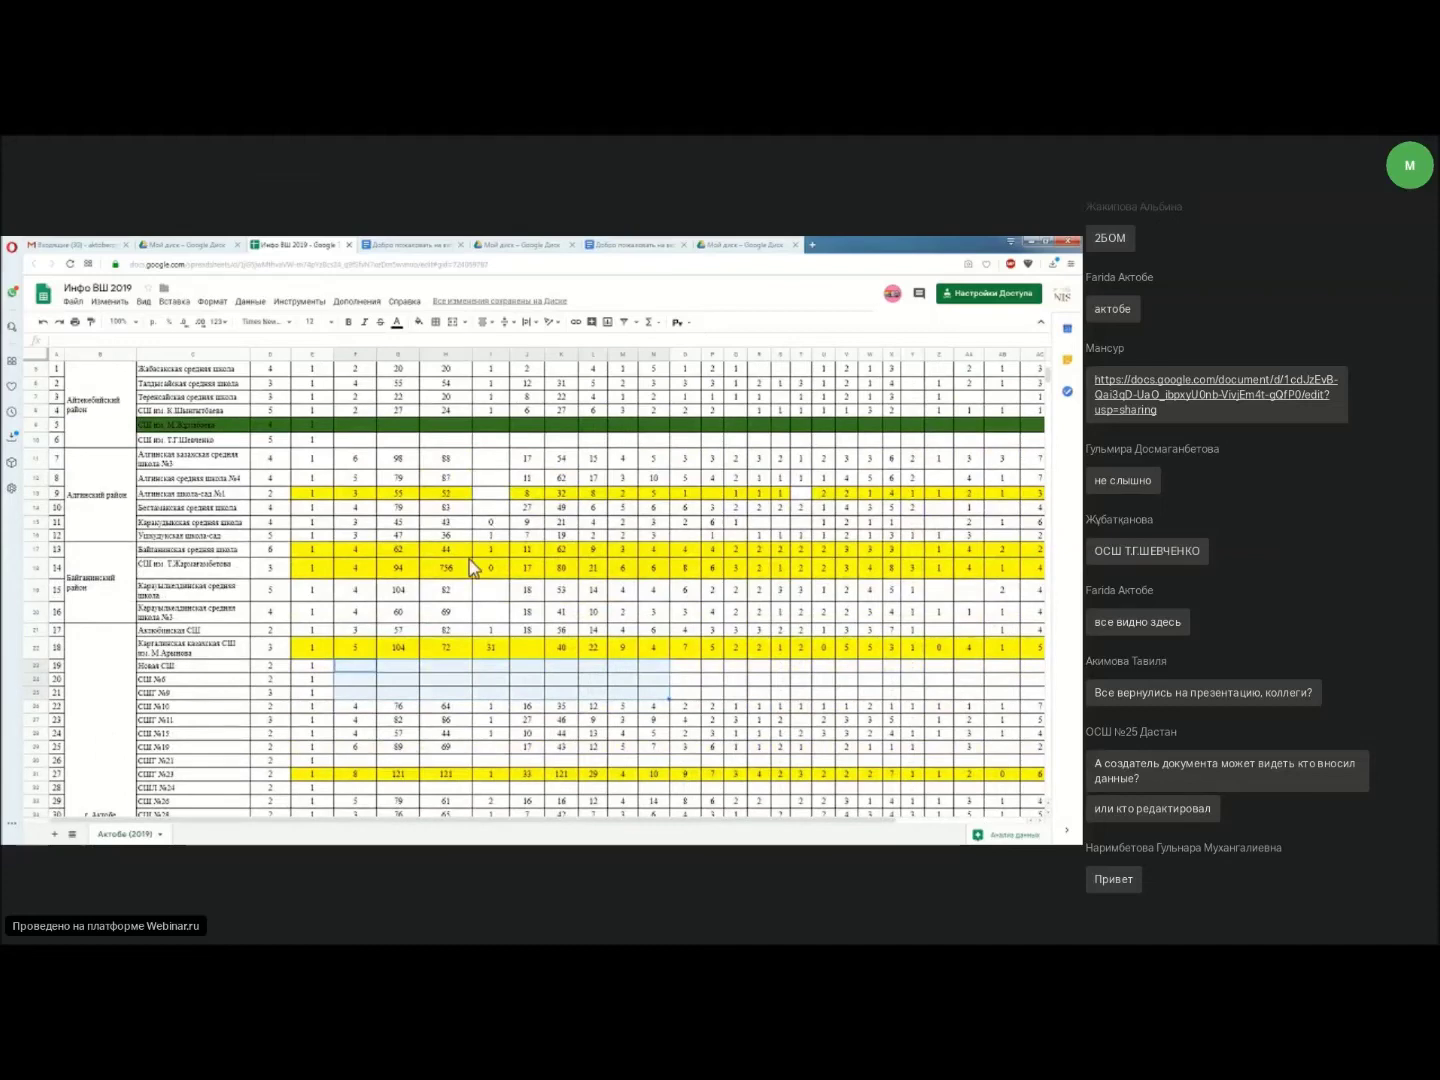
scroll(474, 568, down, 2)
click(367, 607)
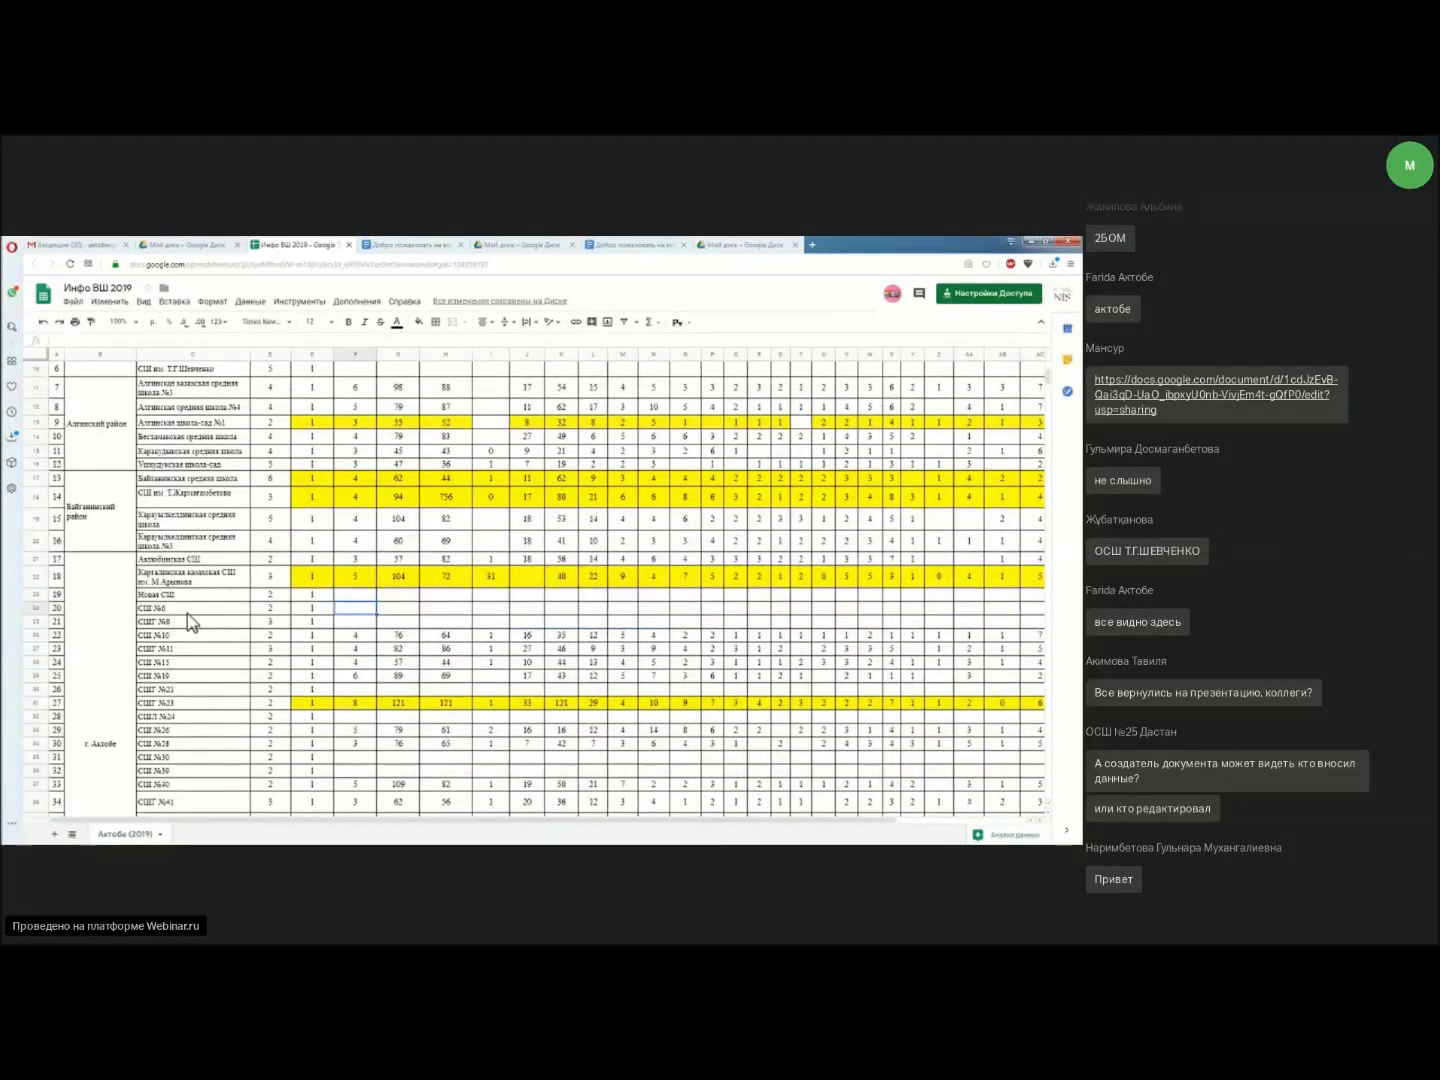
Review the remaining districts' data down to the Всего ВШ row, checking number blocks in Шалкарский and Уилский район, and return to the header.
scroll(500, 615, down, 2)
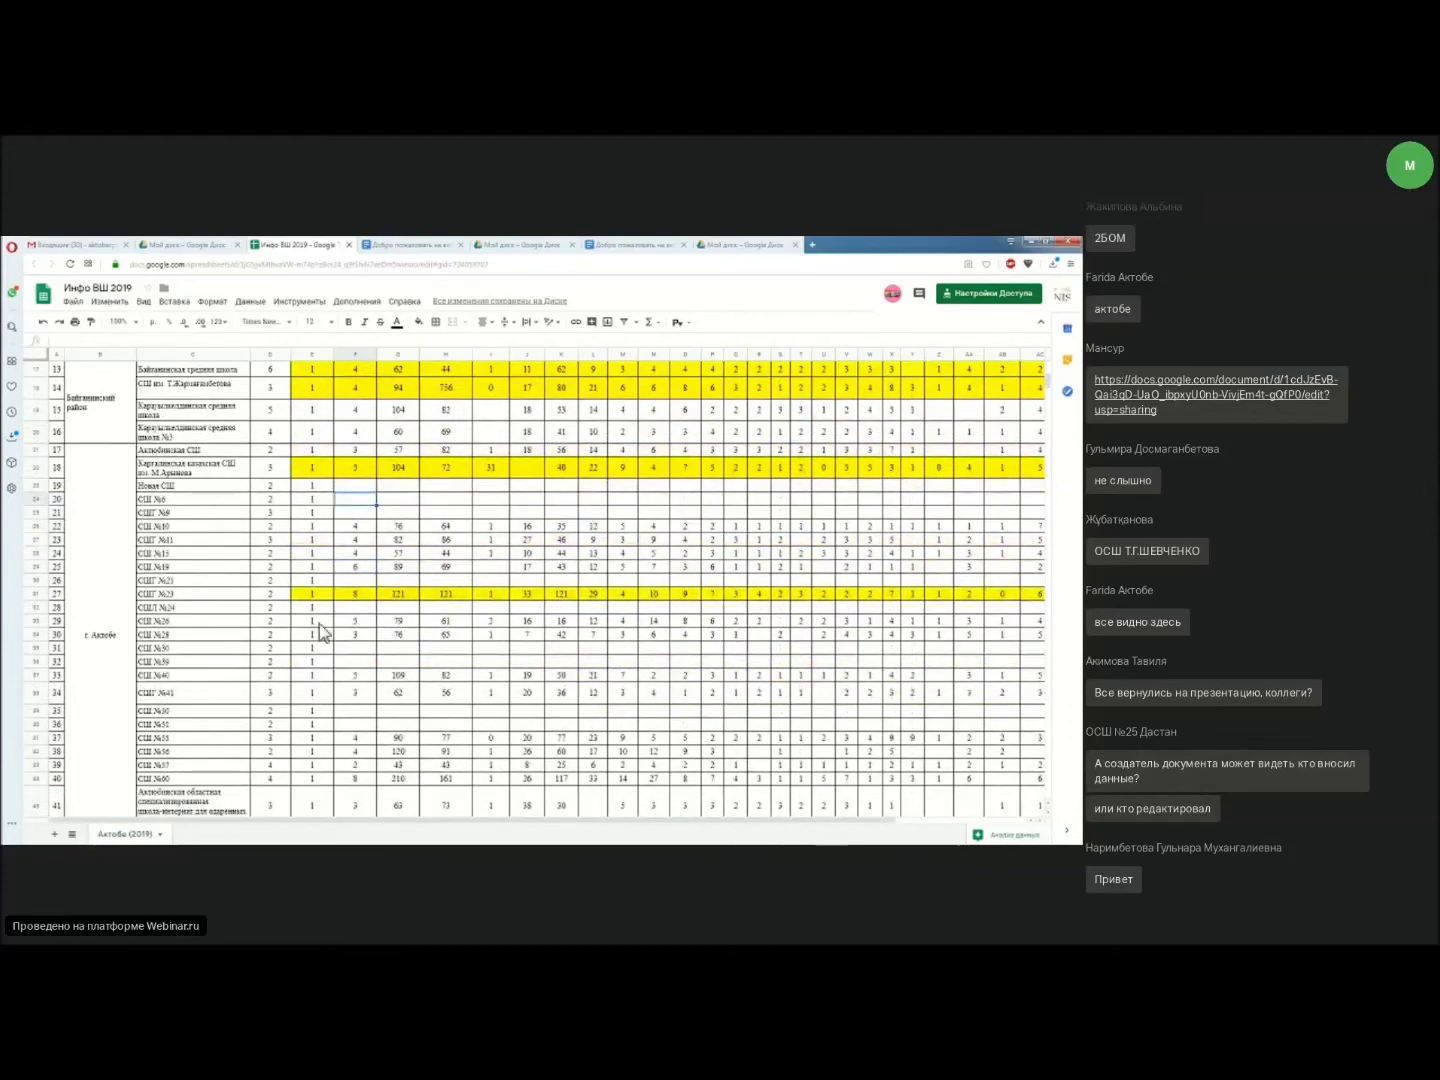
scroll(321, 633, down, 2)
scroll(270, 636, down, 12)
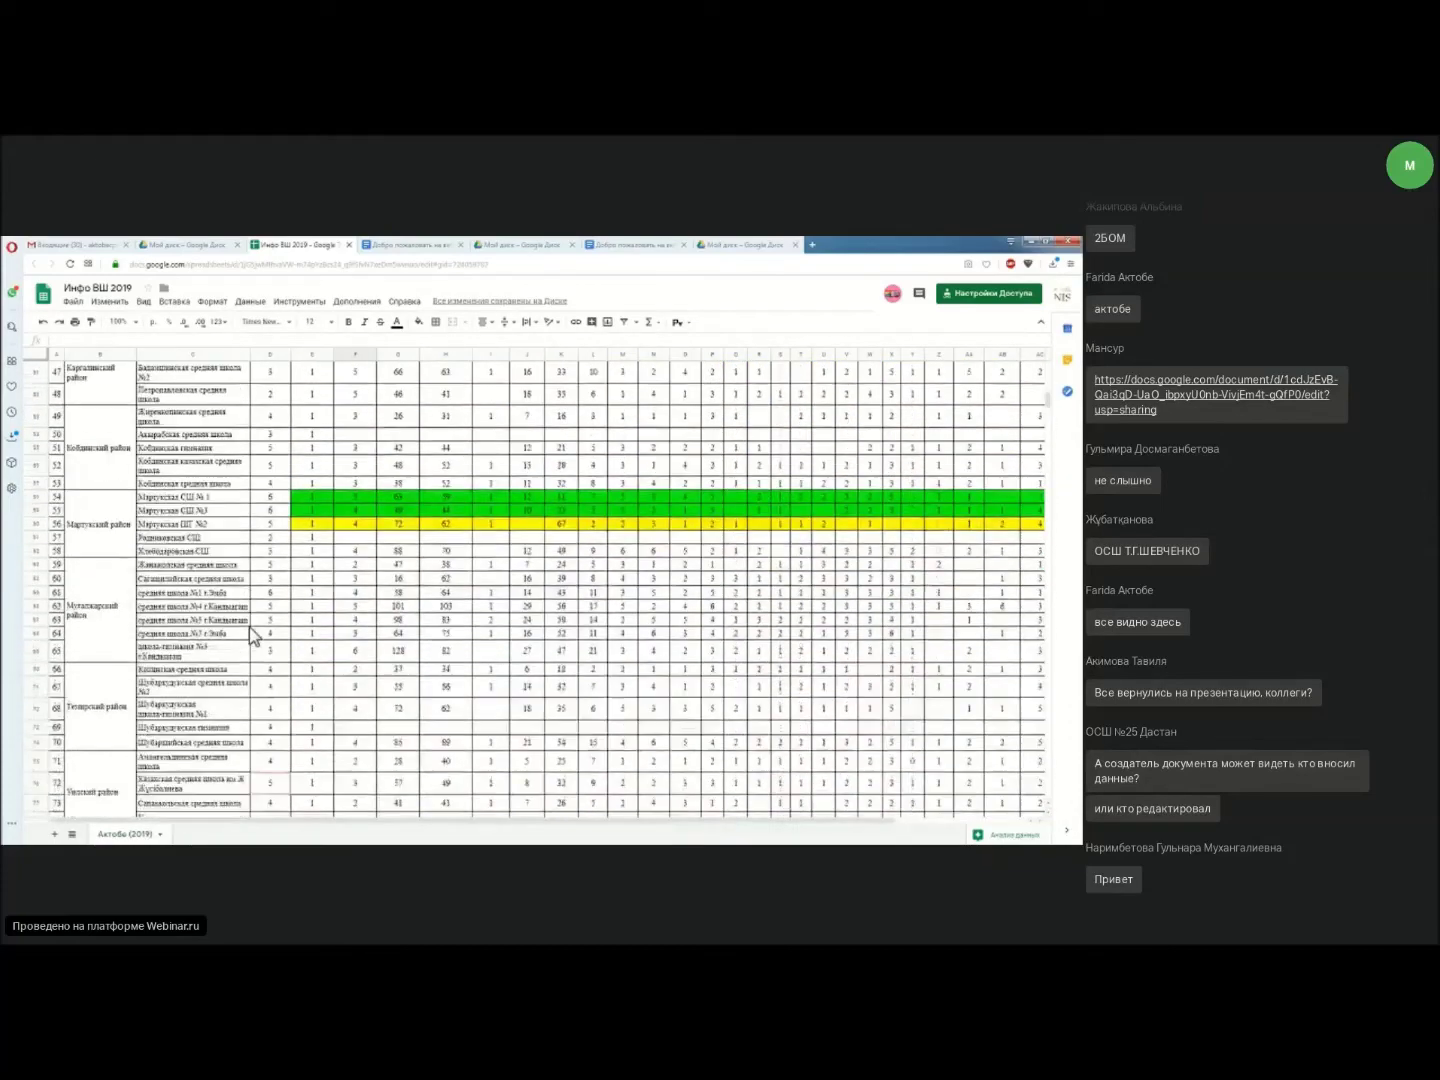
scroll(254, 635, down, 4)
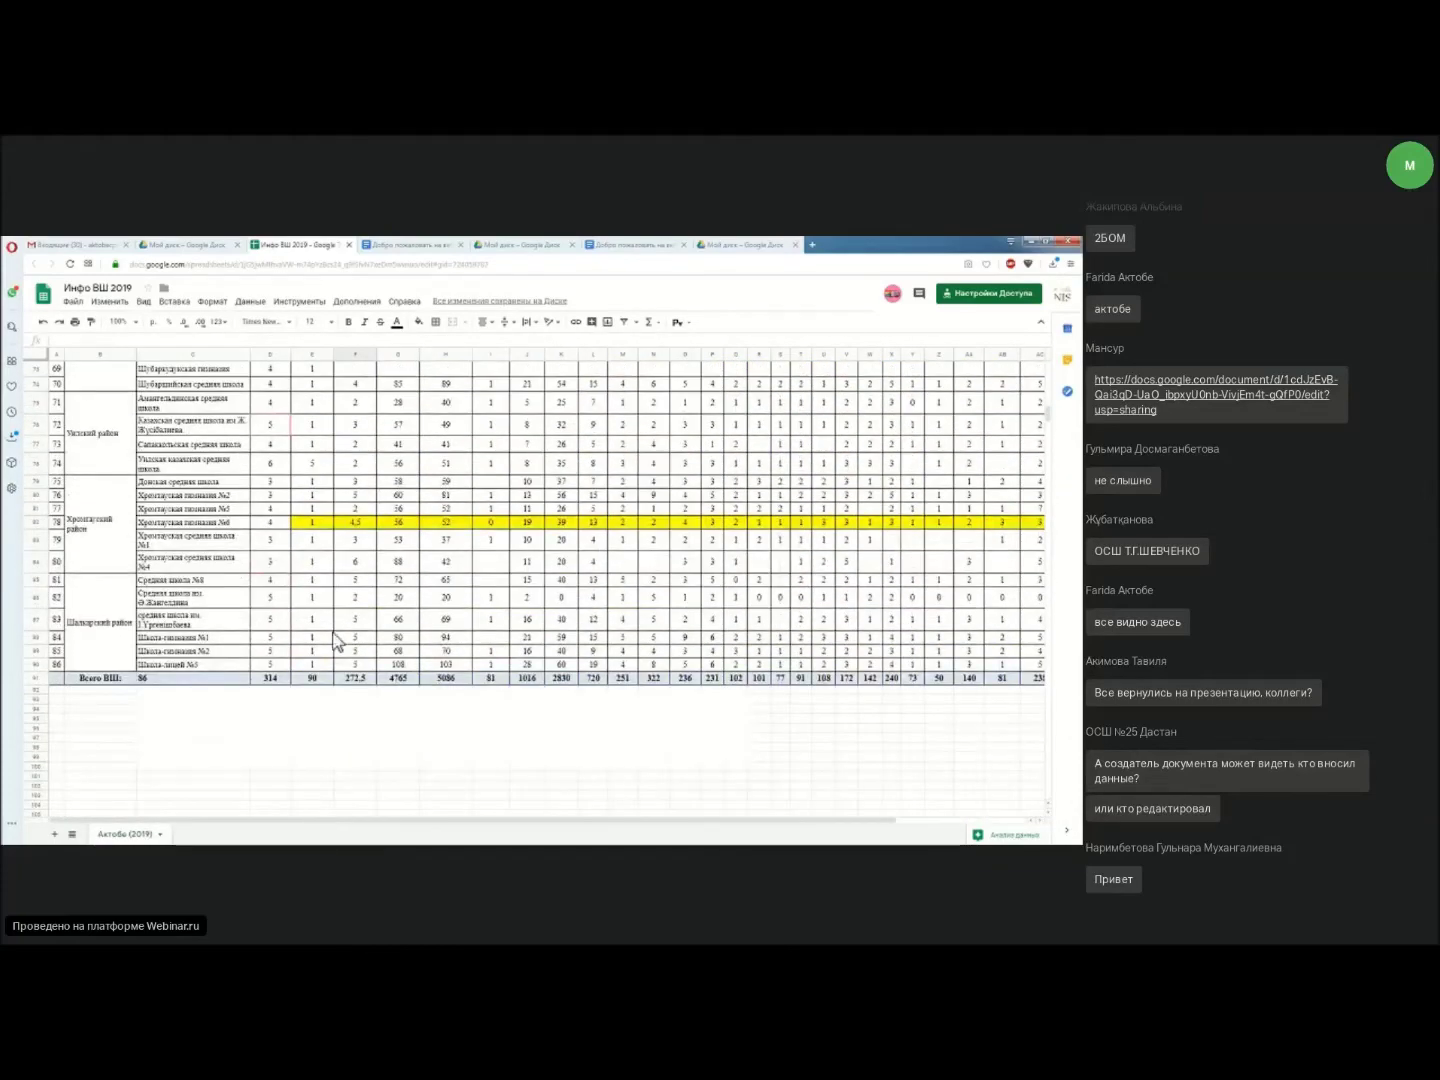
drag(278, 665, 466, 570)
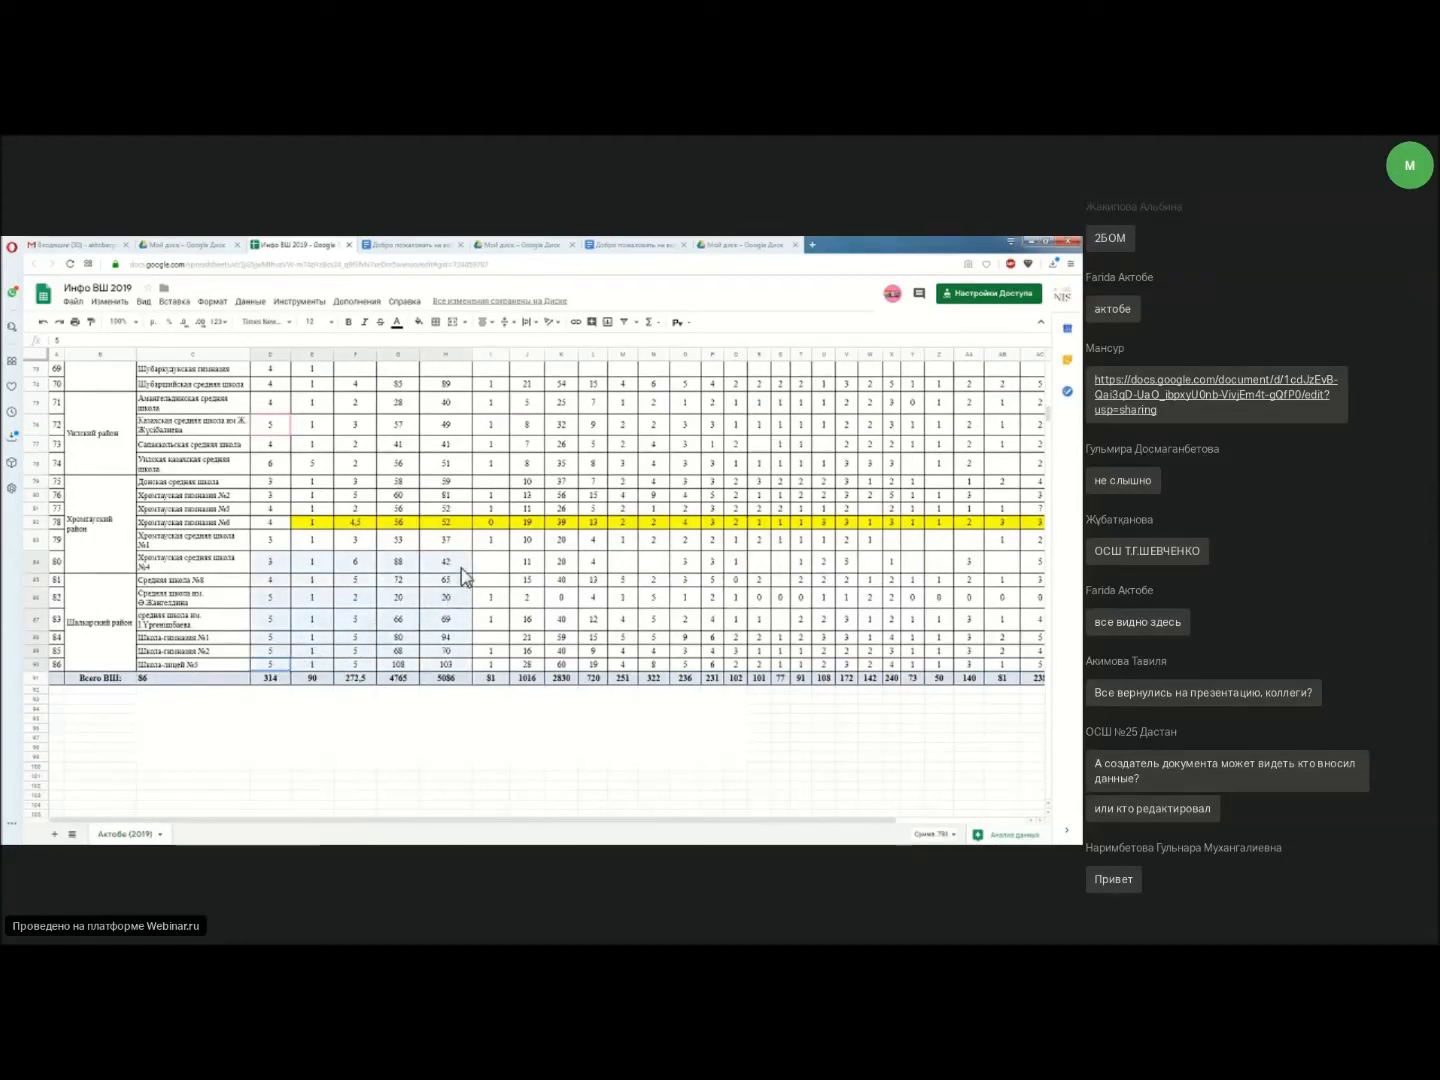
click(631, 486)
scroll(650, 488, up, 2)
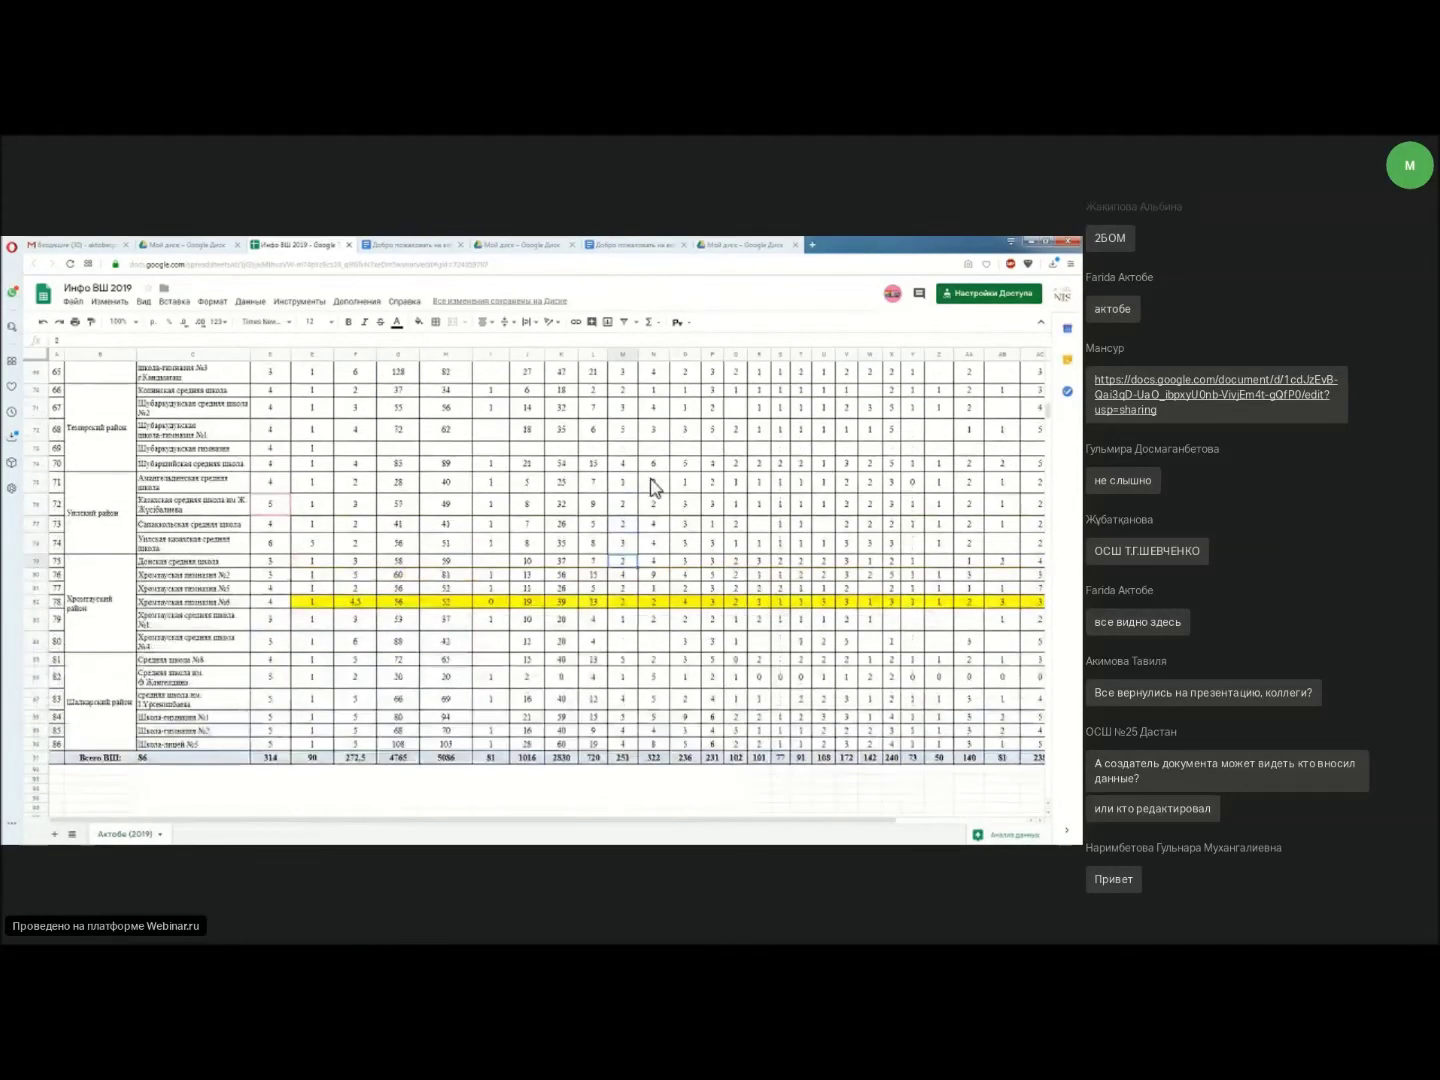
drag(622, 463, 685, 546)
scroll(642, 543, up, 5)
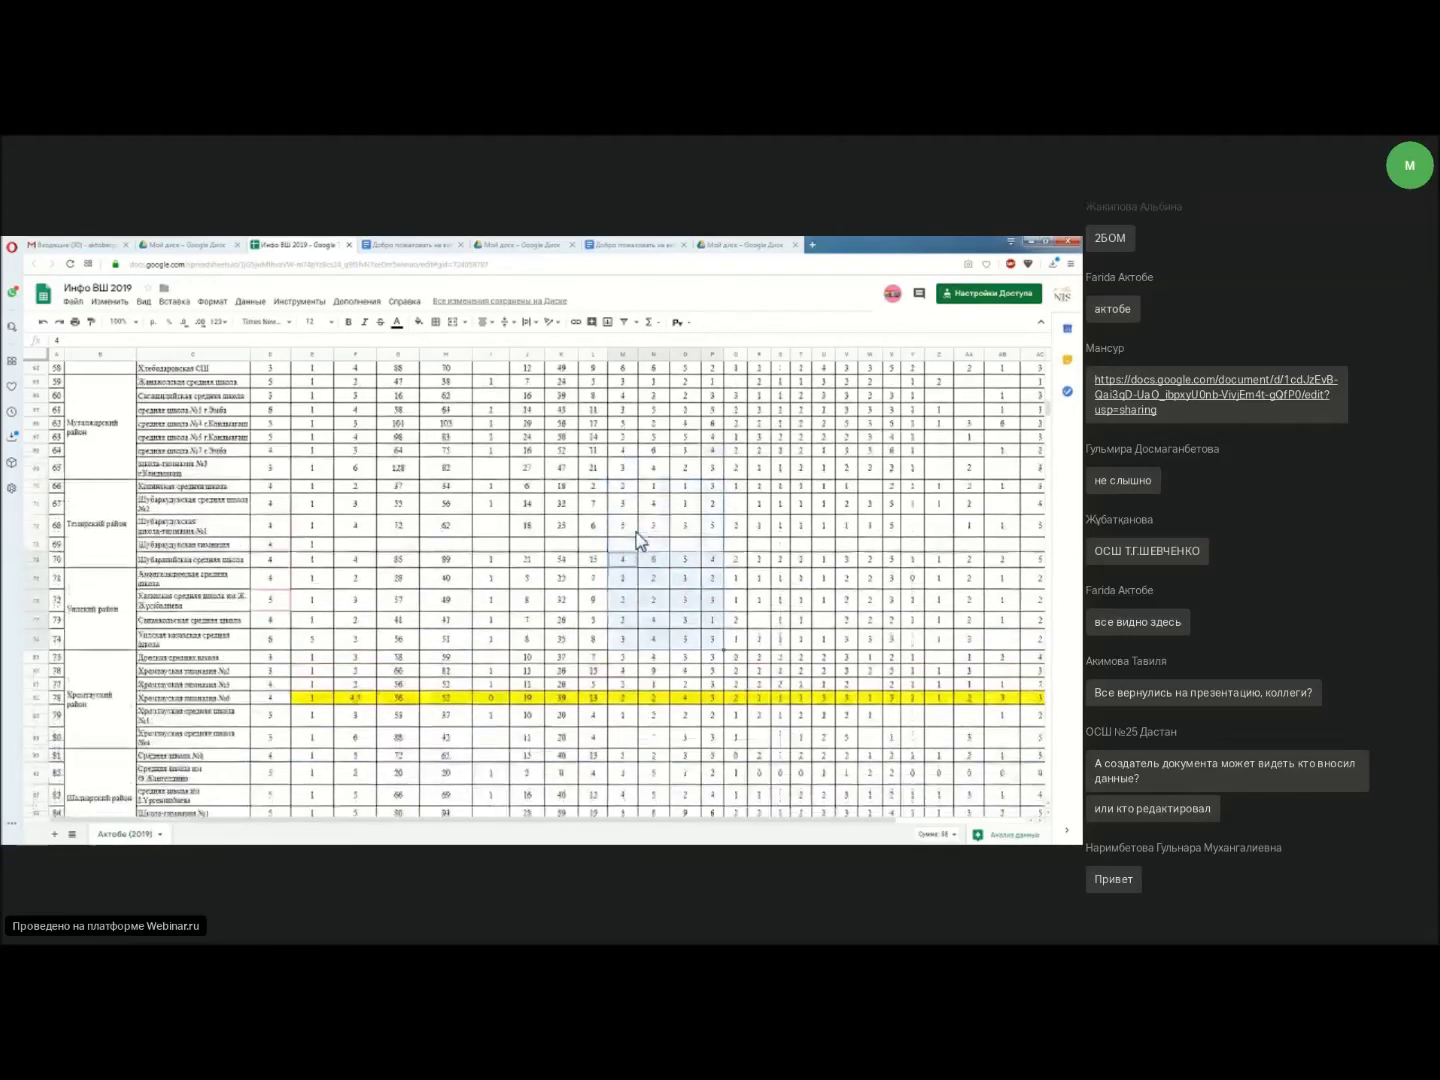
scroll(637, 535, up, 15)
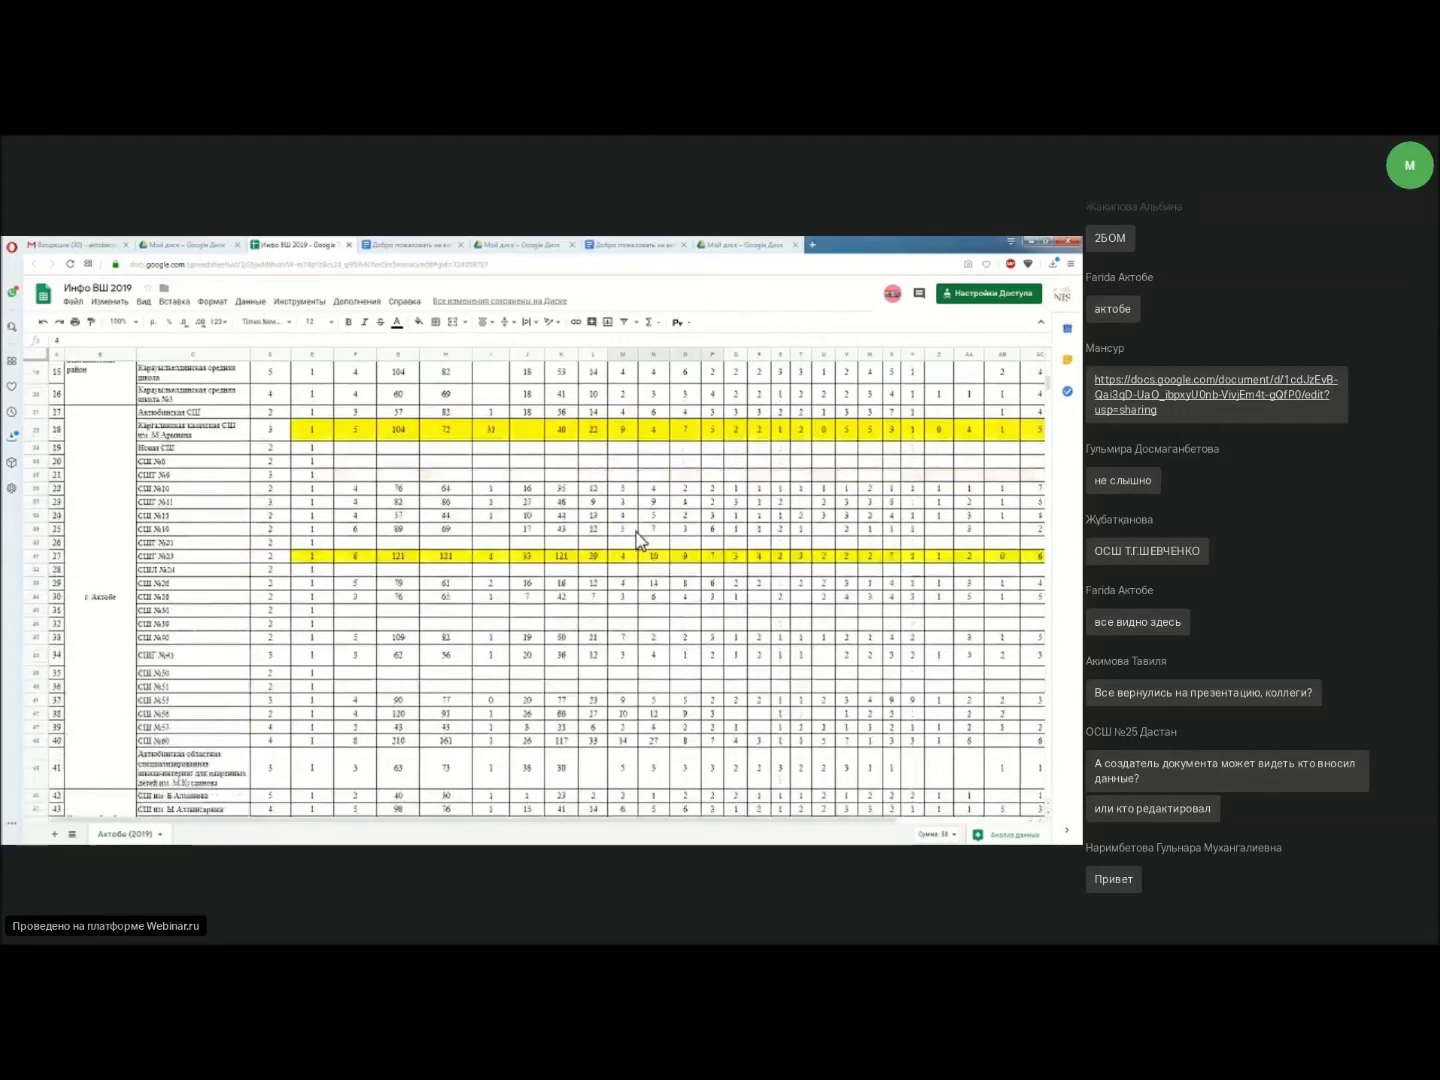
scroll(637, 526, up, 3)
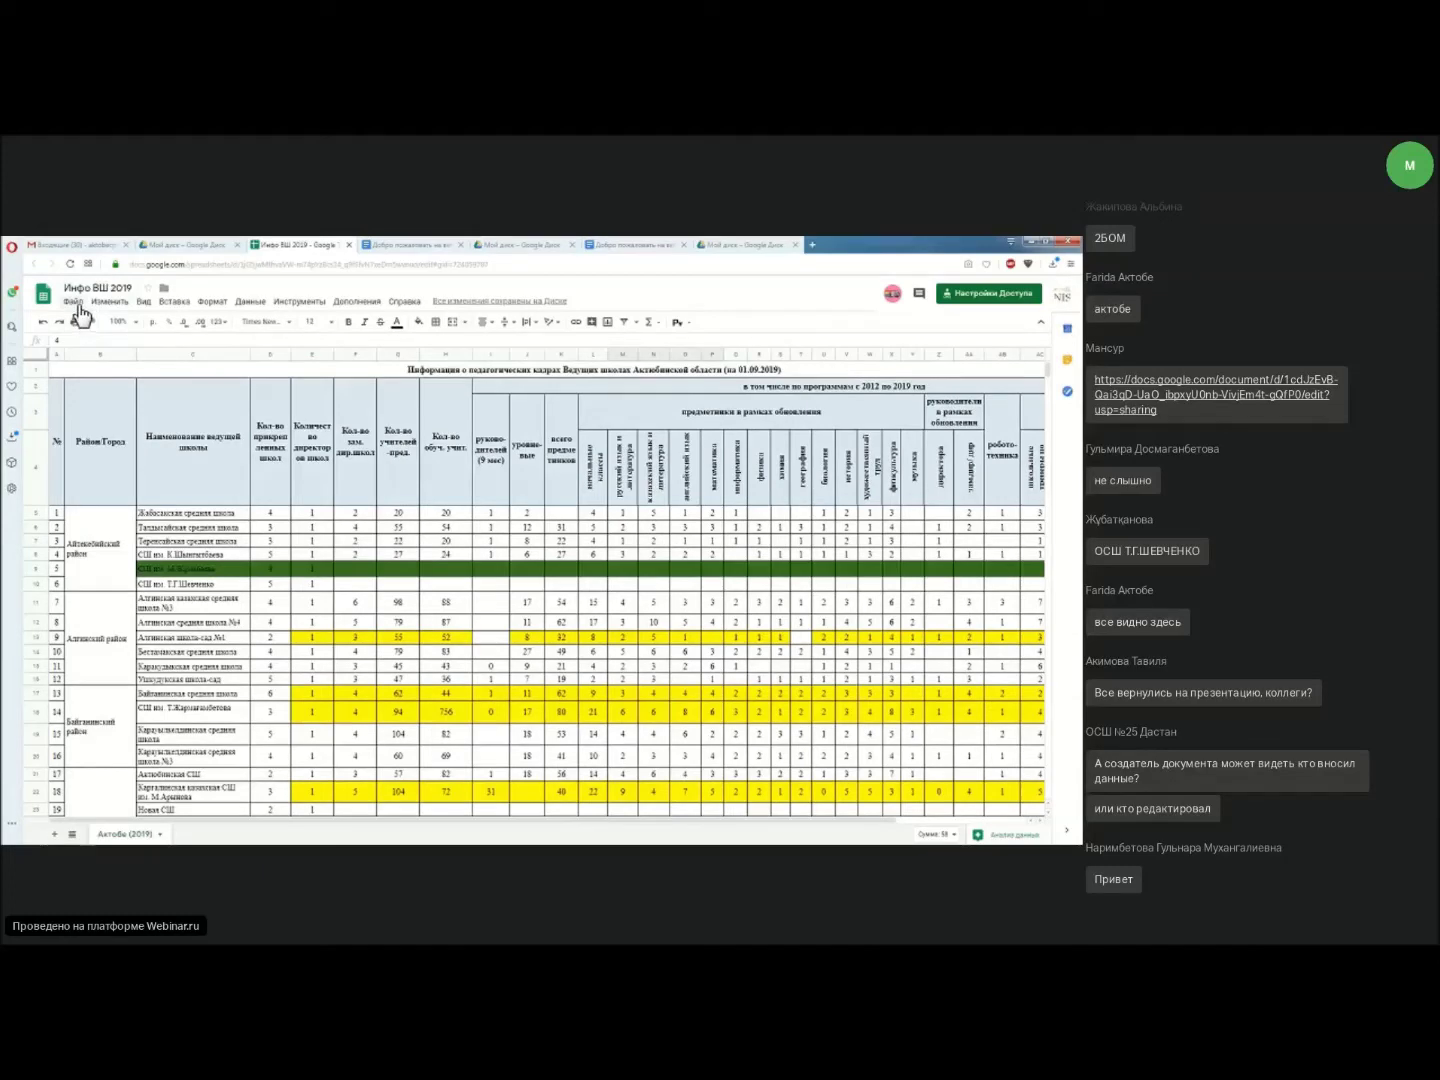
View the version history of Инфо ВШ 2019 with its dated edits and editors, and return to the table.
click(355, 302)
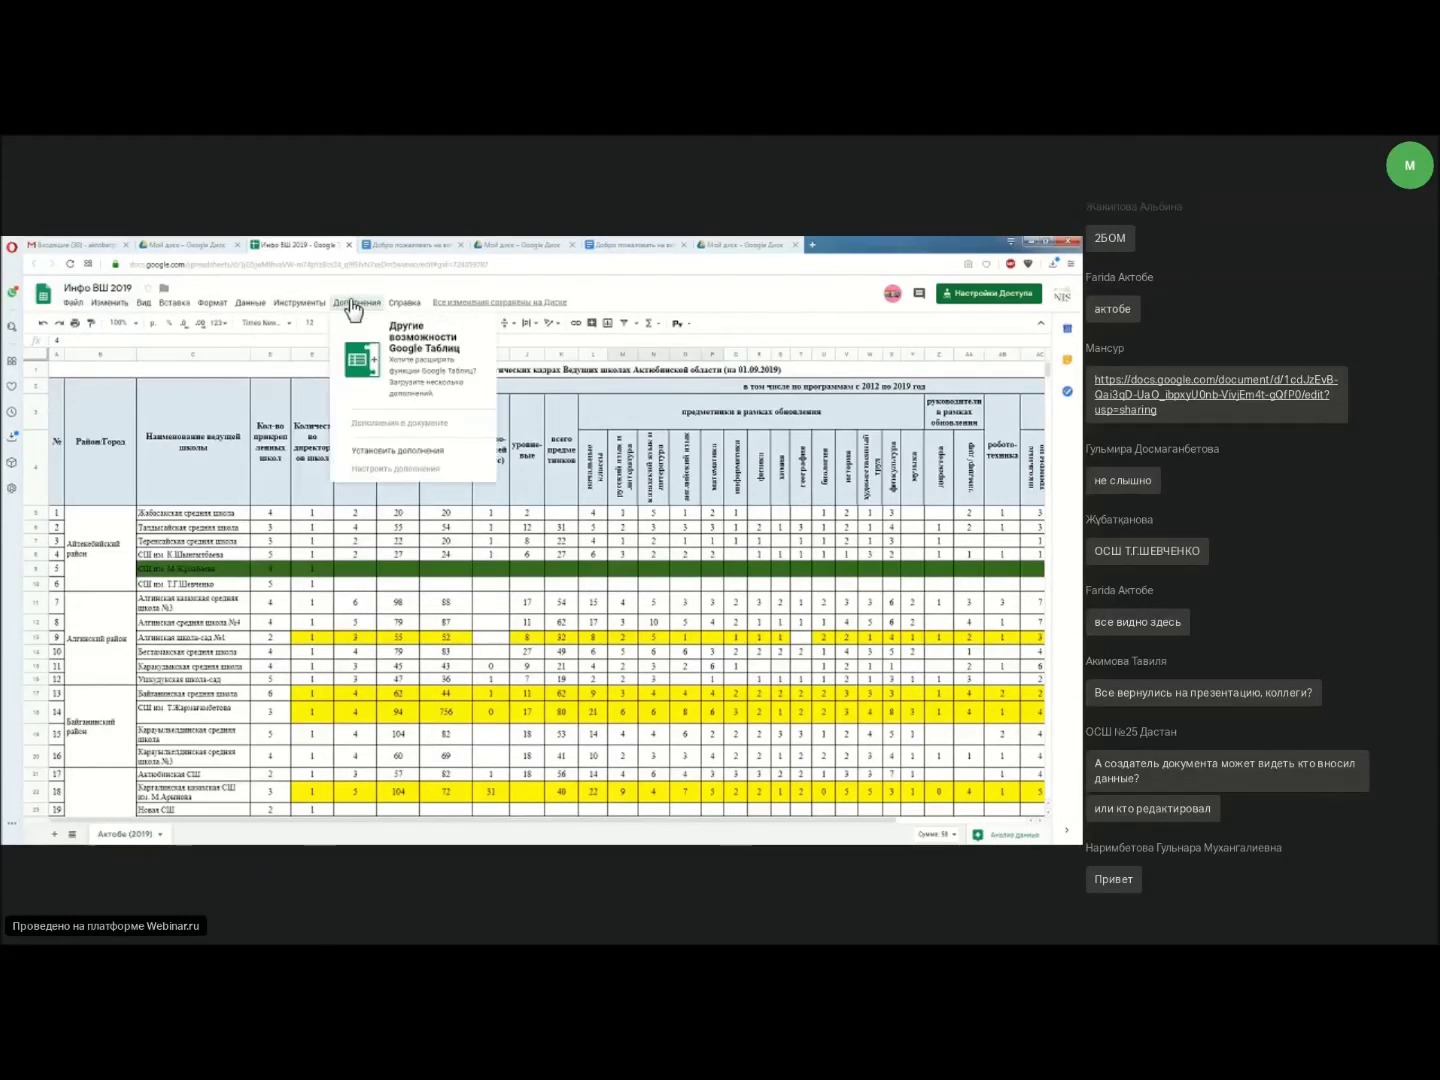
mouse_move(322, 305)
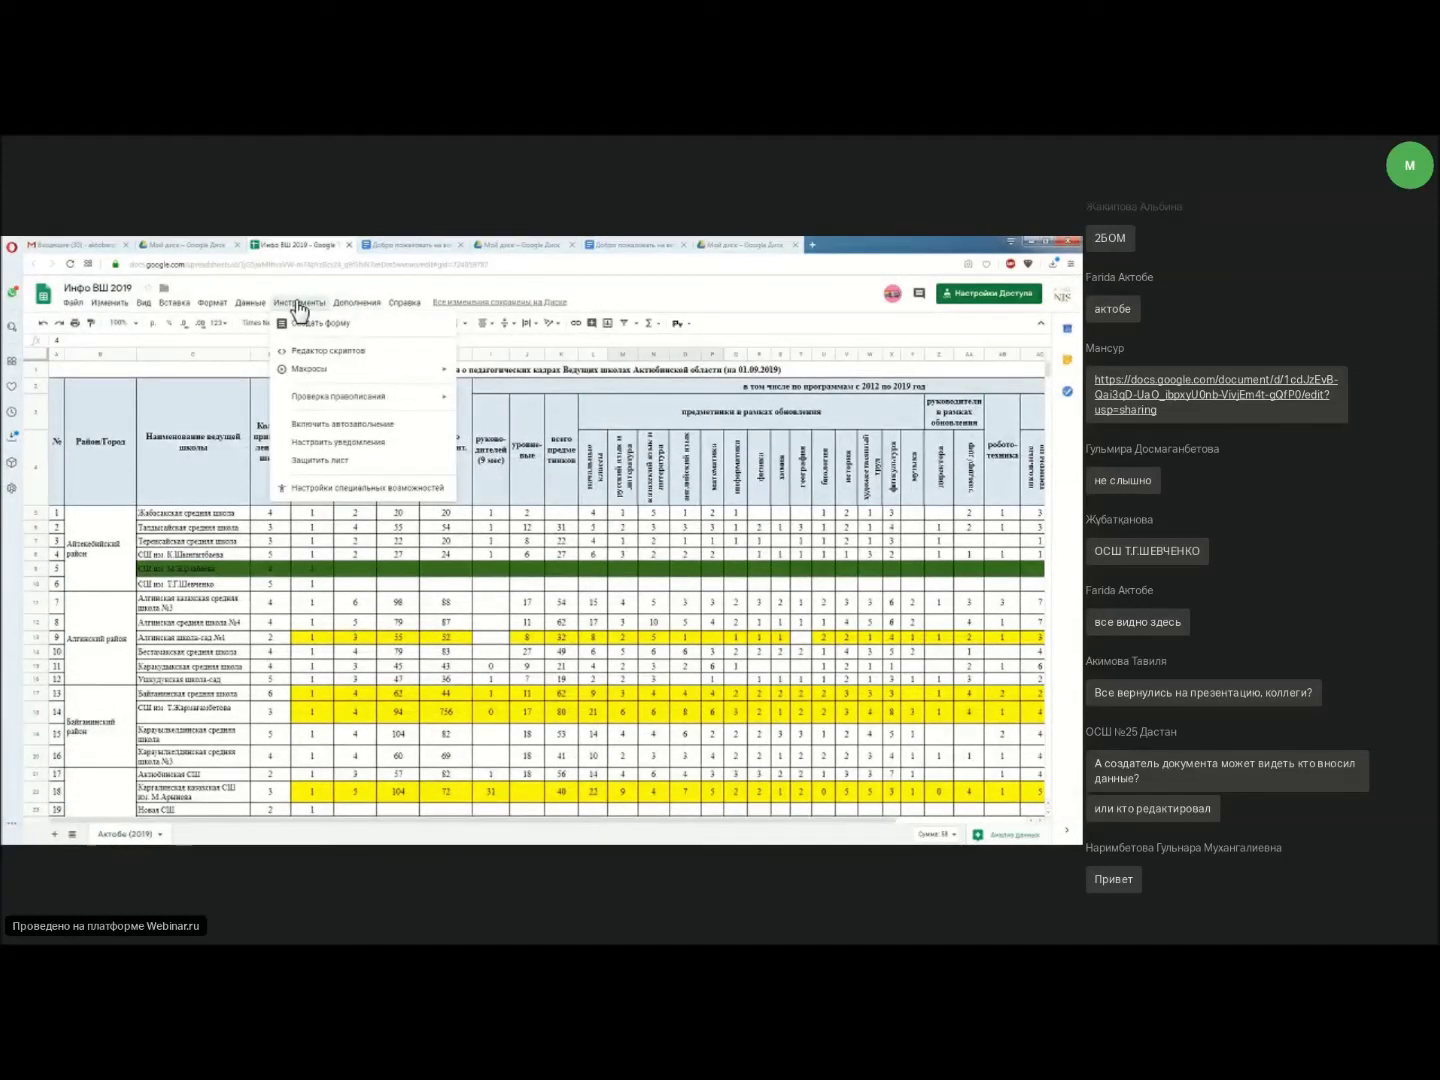
mouse_move(75, 311)
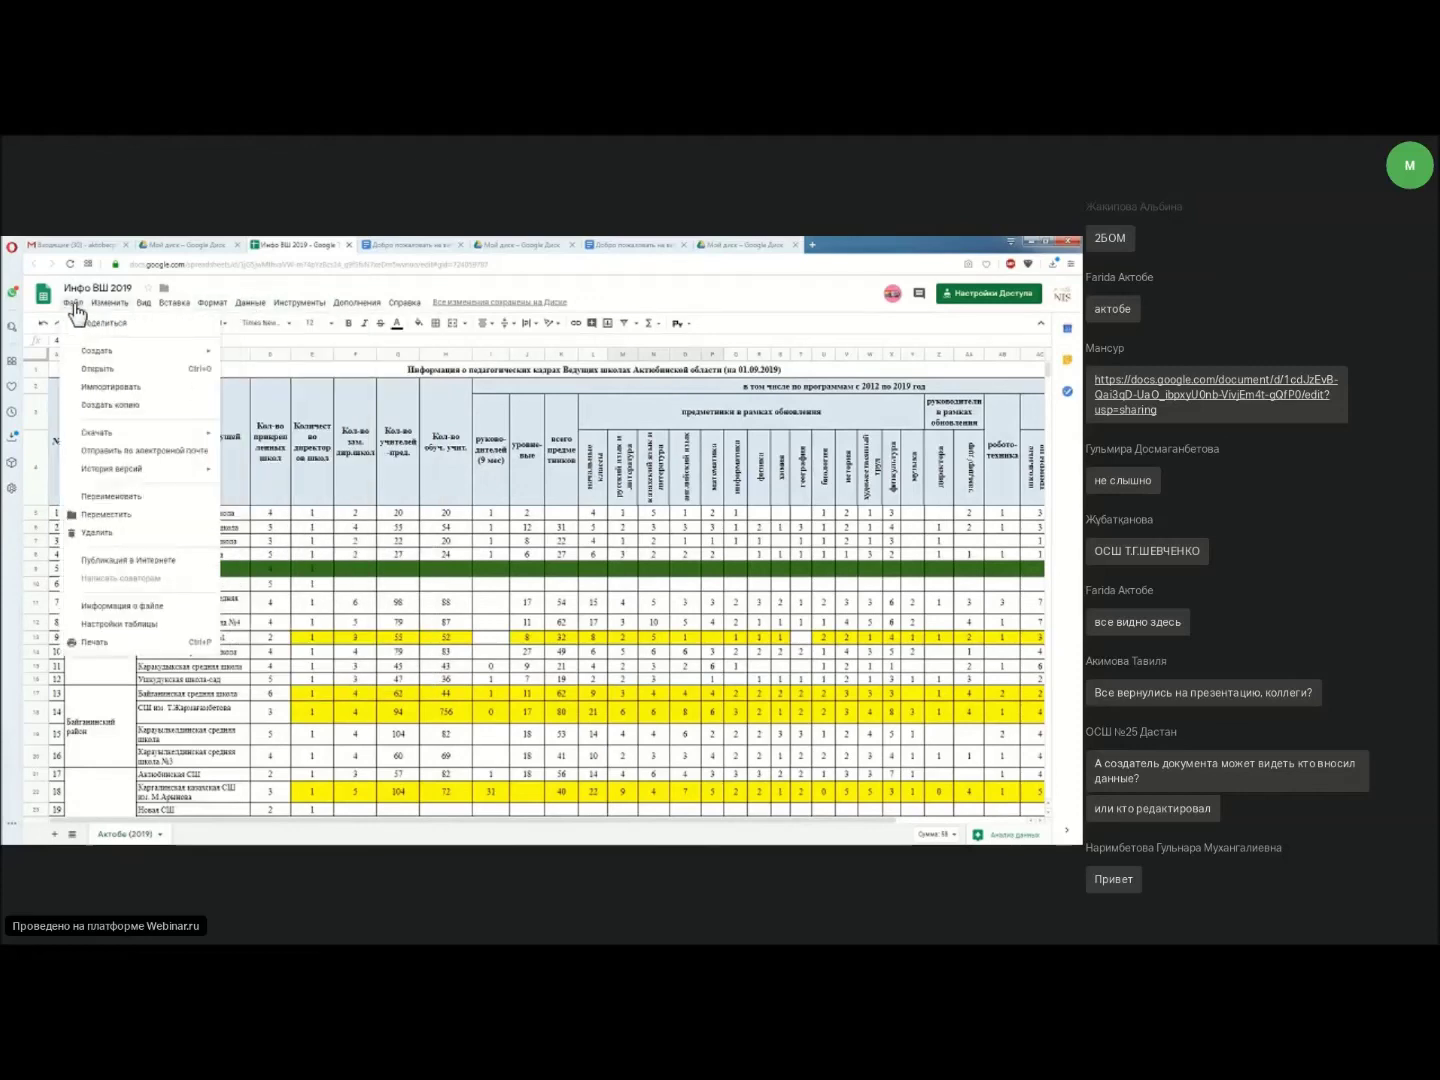
mouse_move(172, 480)
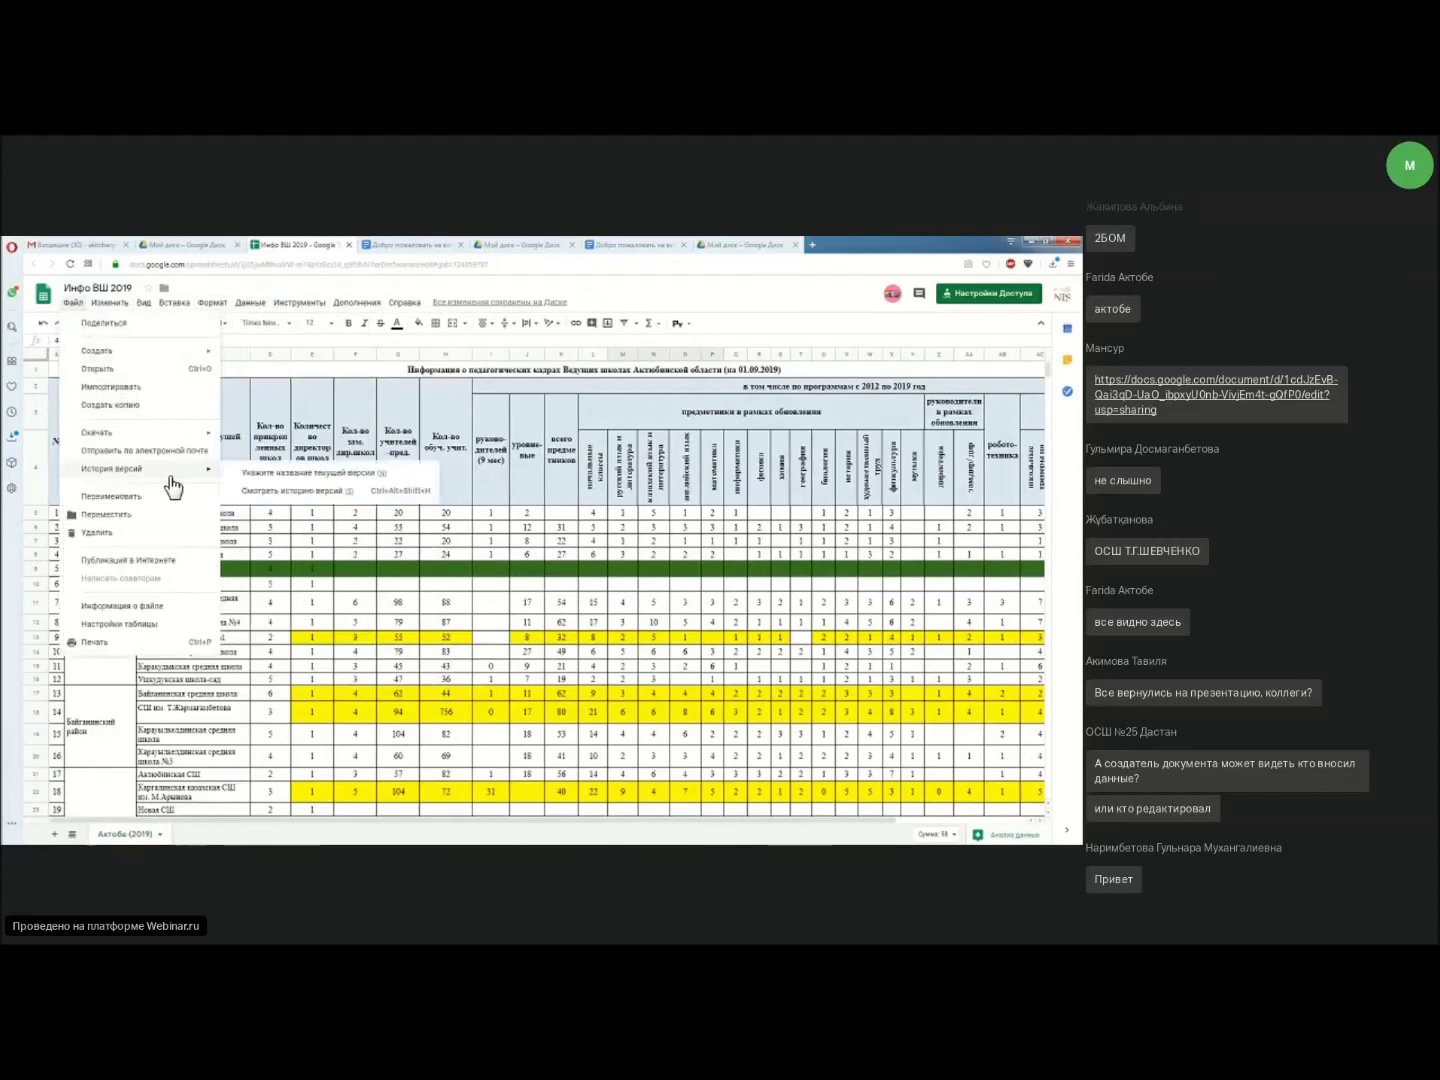
click(305, 491)
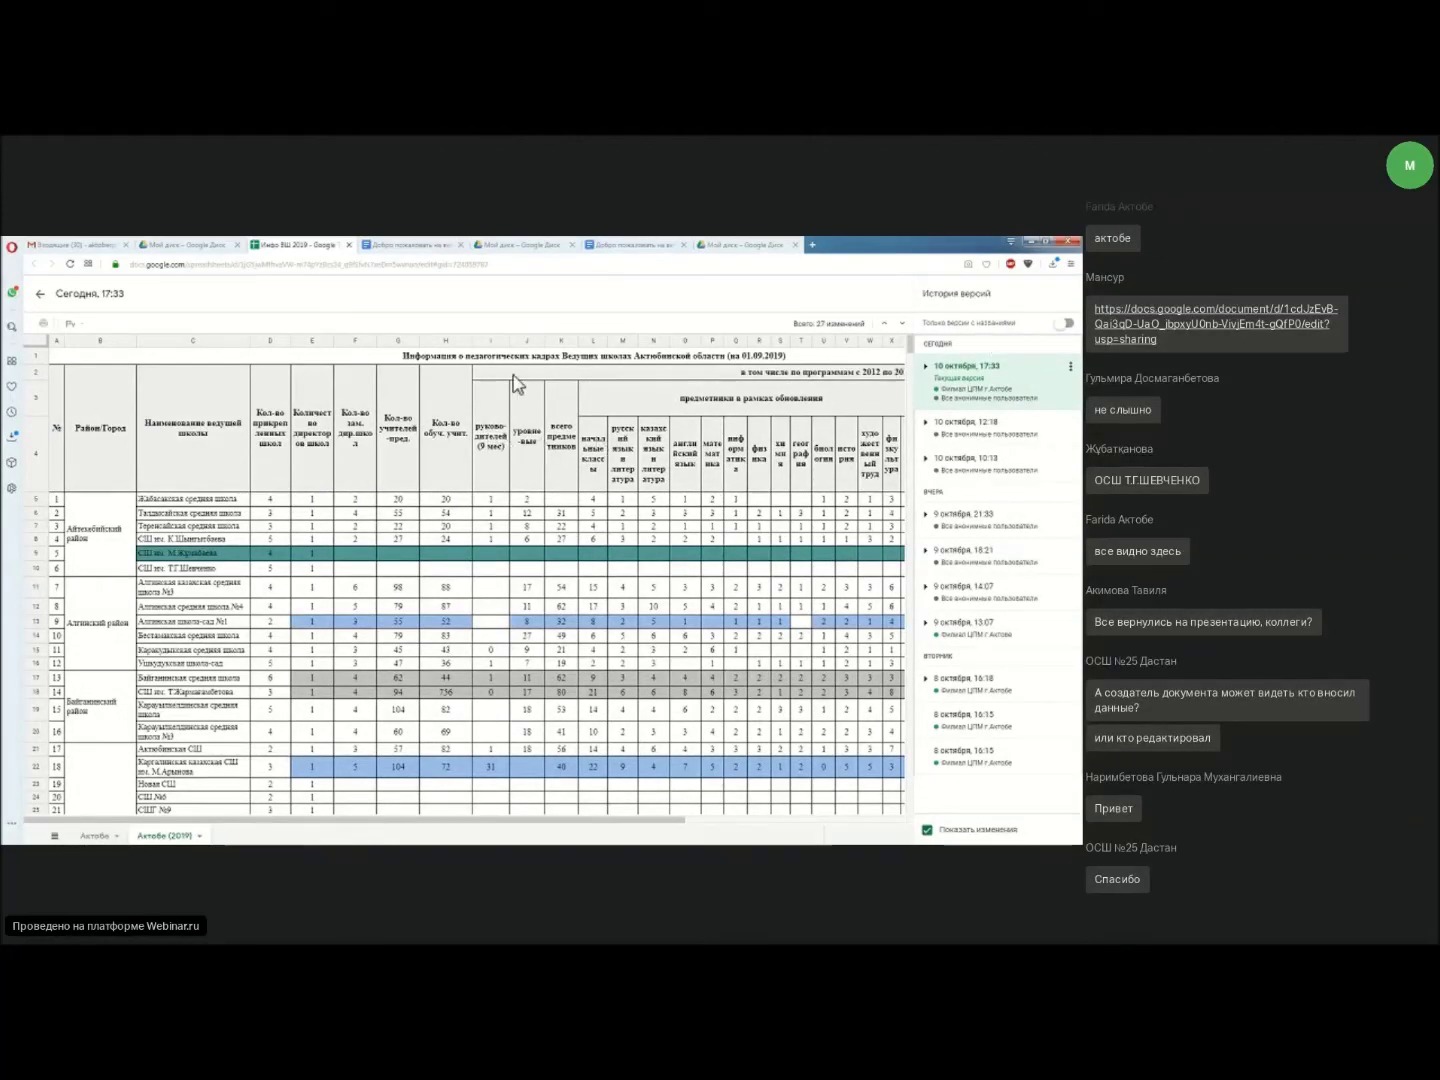
click(44, 298)
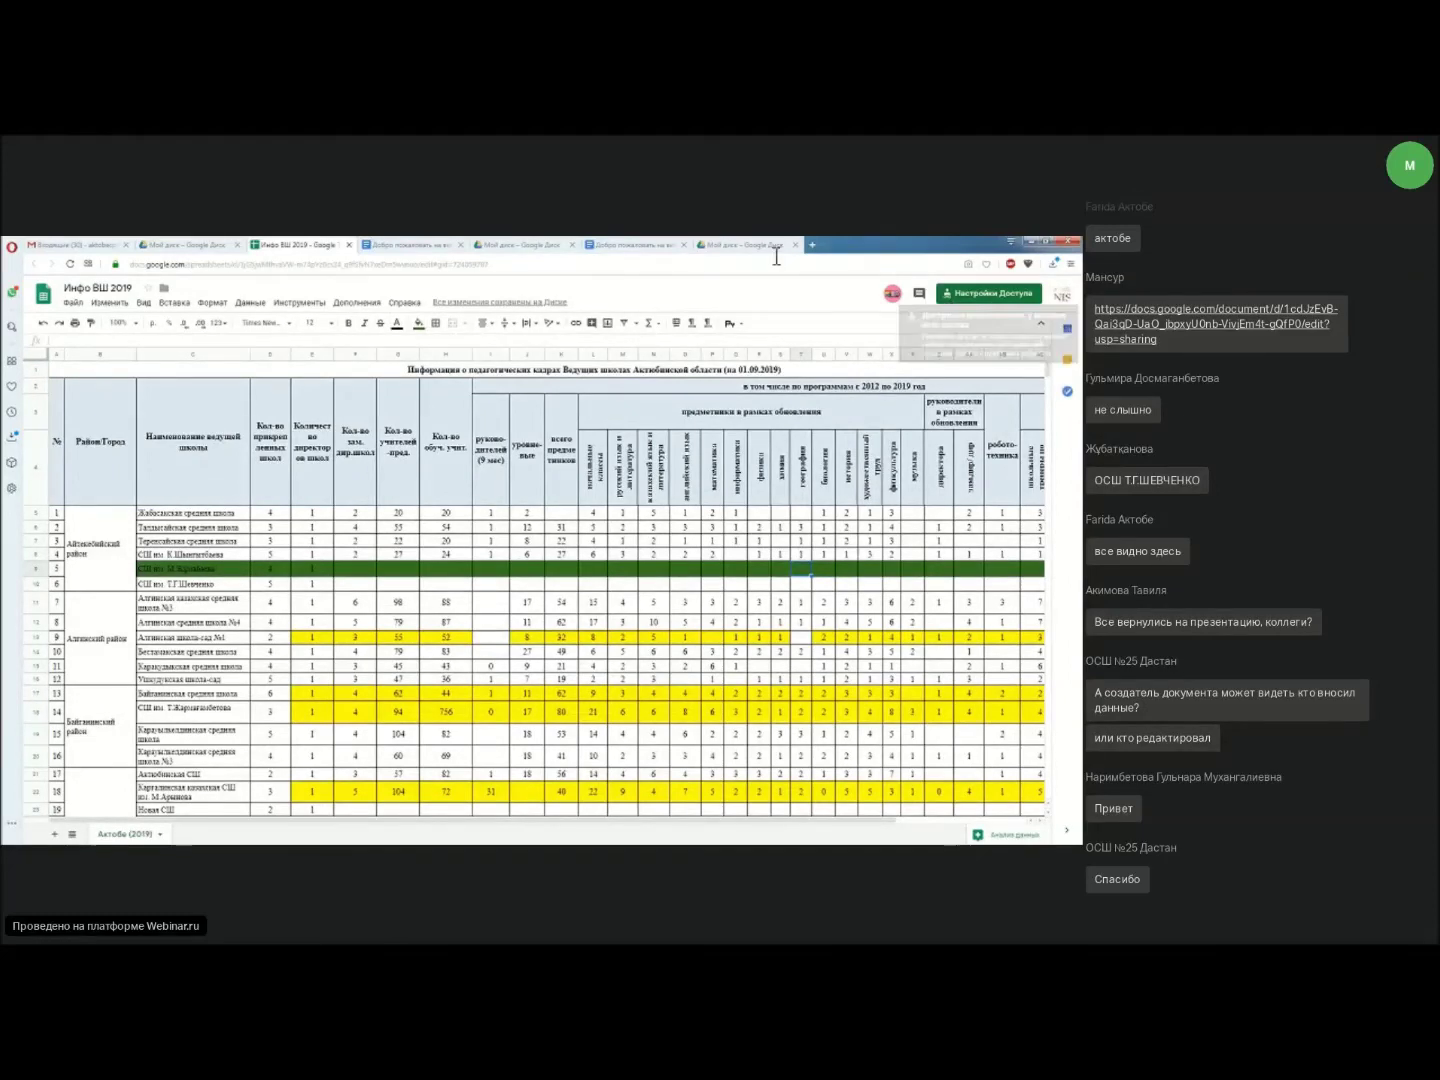
Open the sharing settings of the document Добро пожаловать на вебинар and review the access levels available for the link.
click(431, 246)
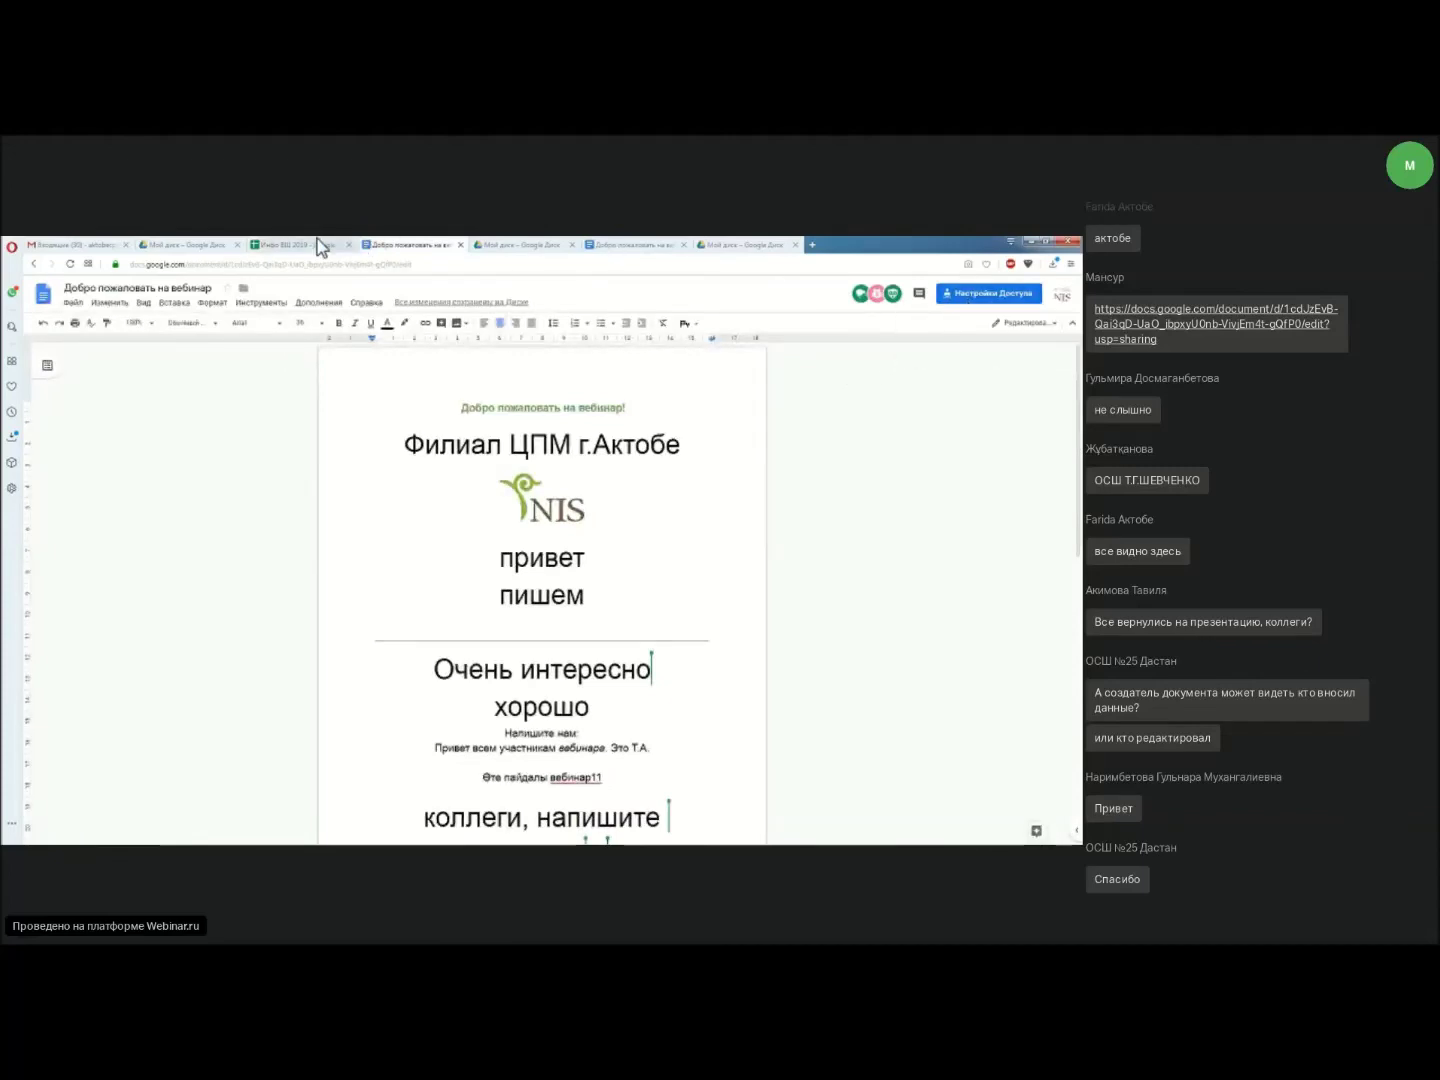
click(967, 300)
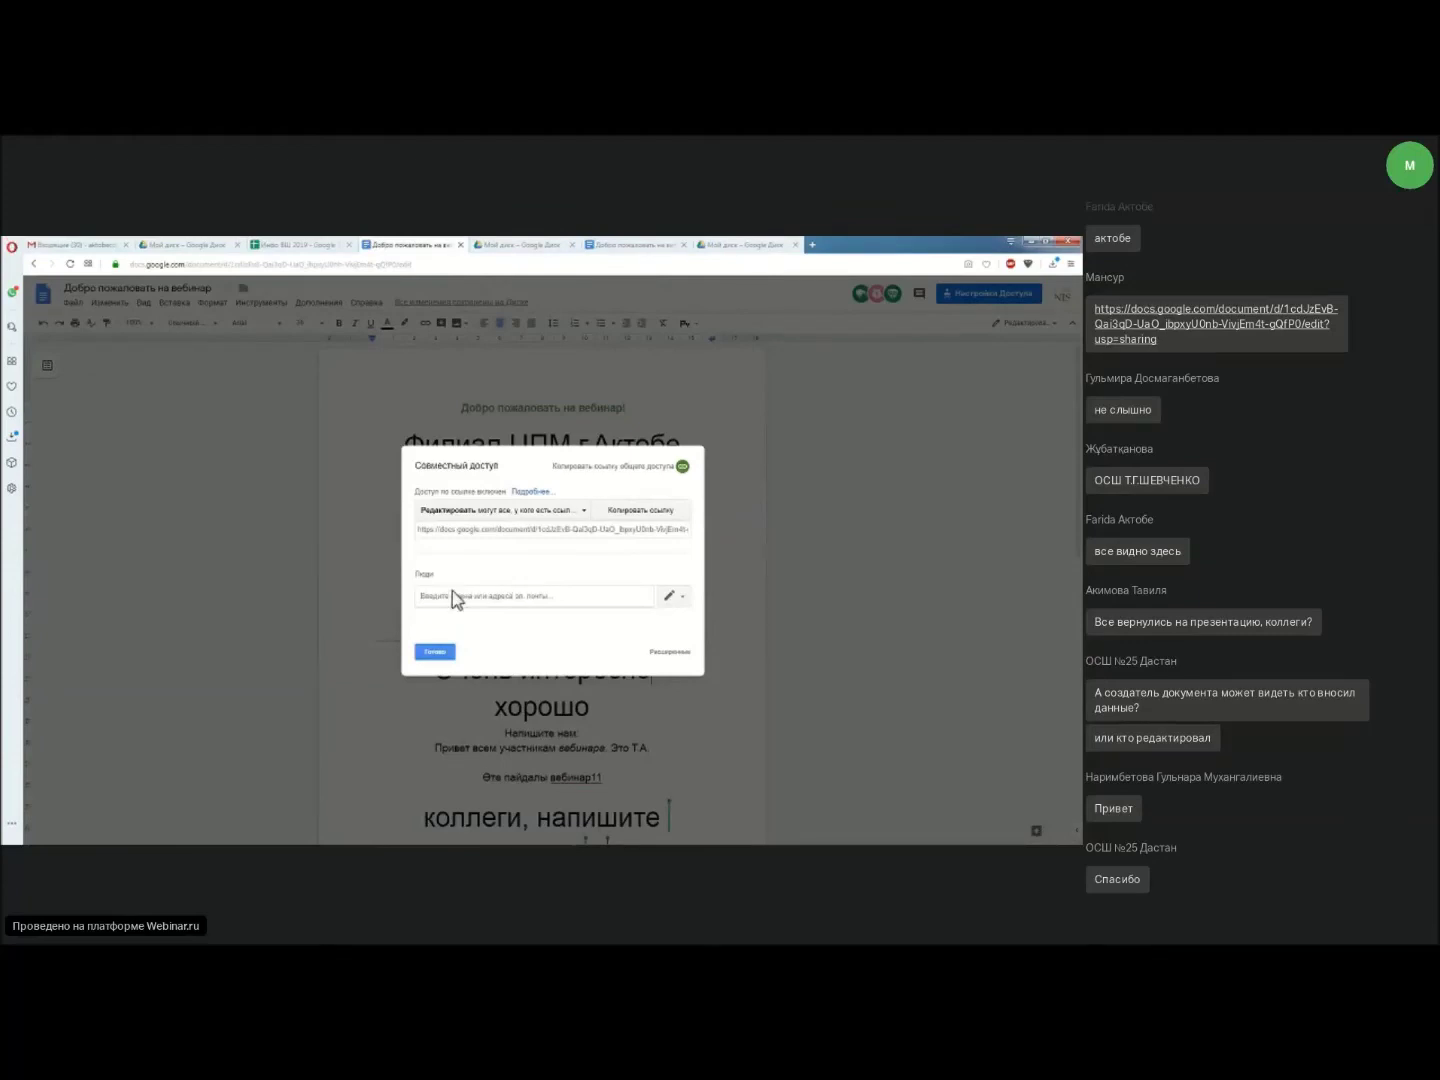
click(546, 512)
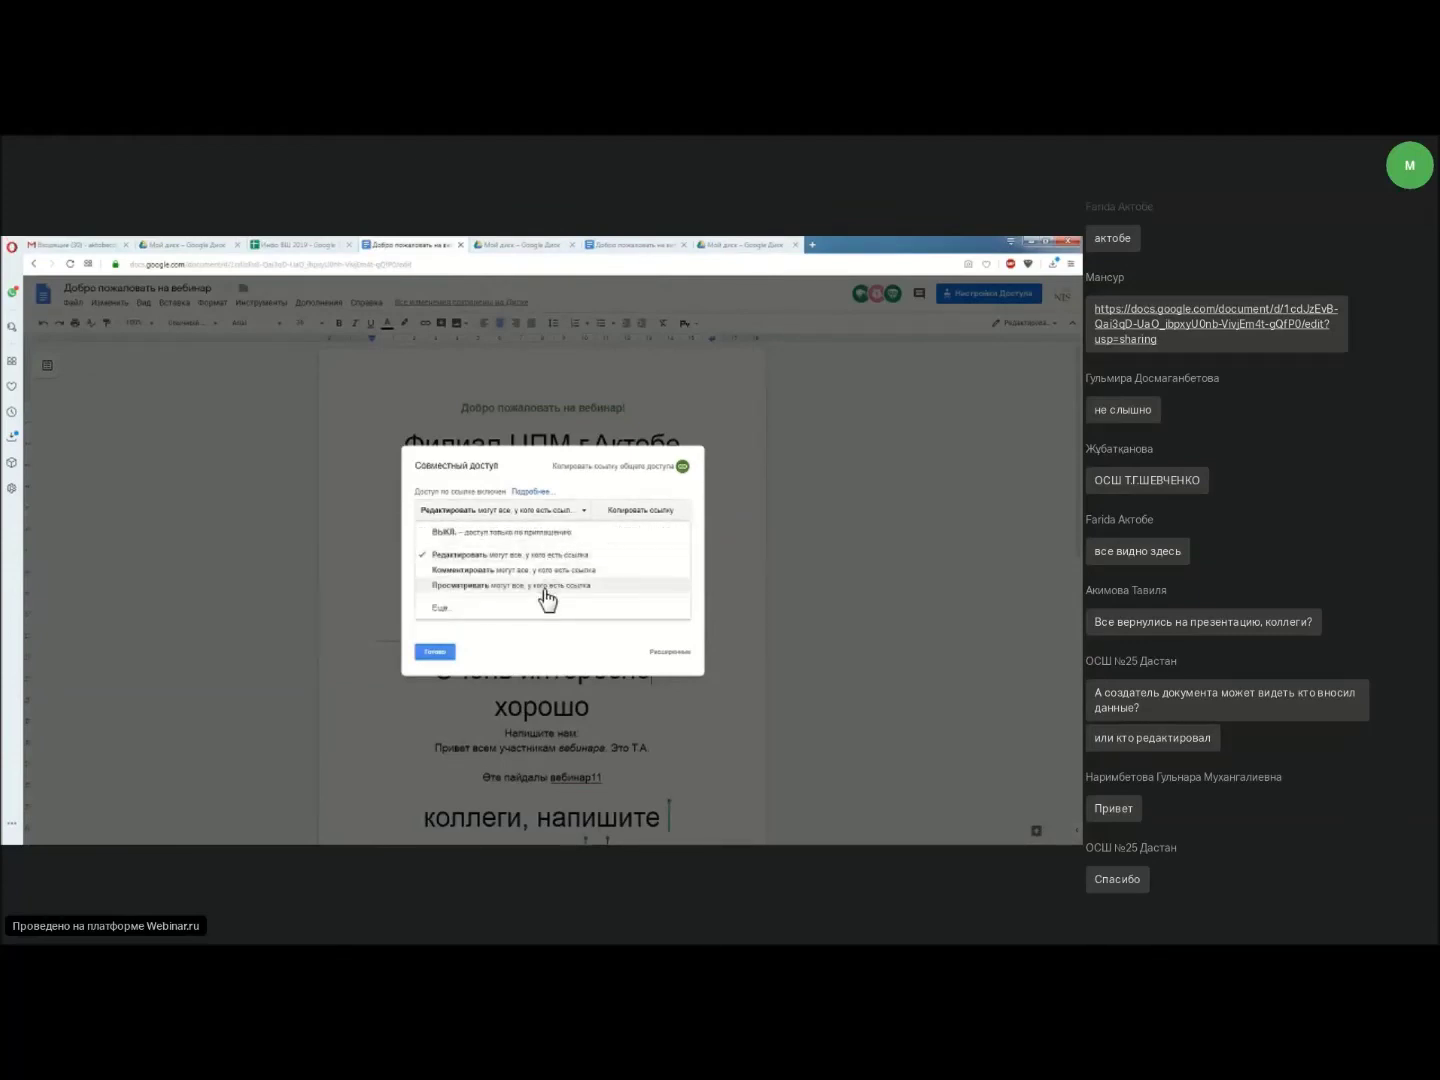
click(612, 496)
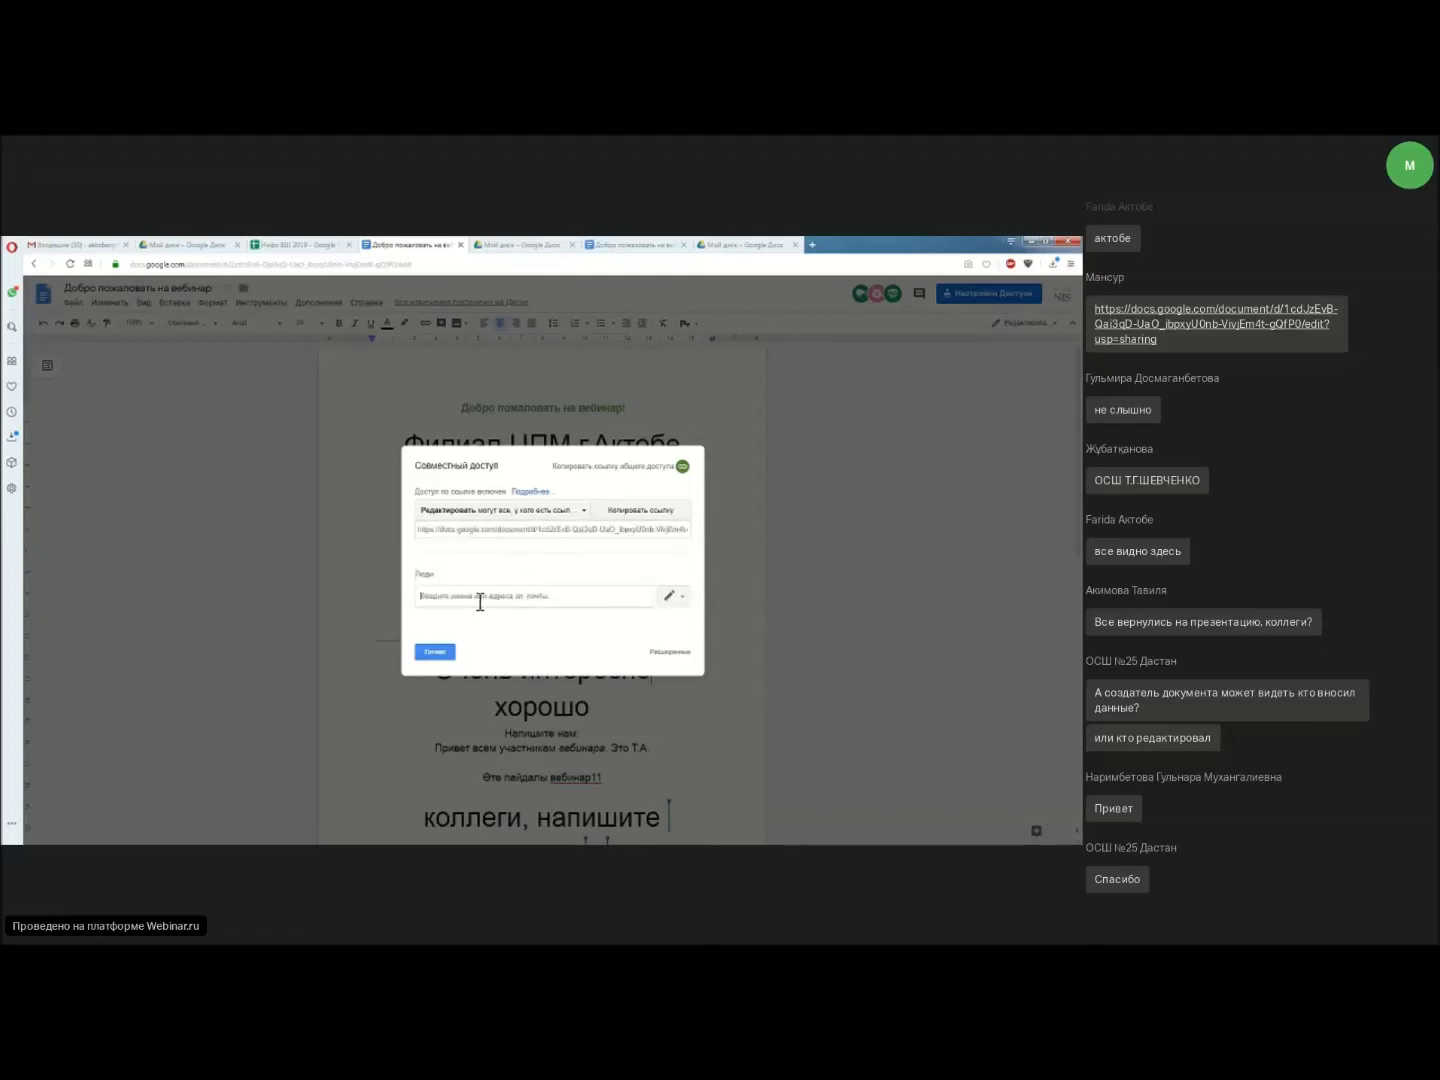
Try inviting a participant by entering an e-mail address in the sharing settings, discard the invitation and close the settings.
text(dasl)
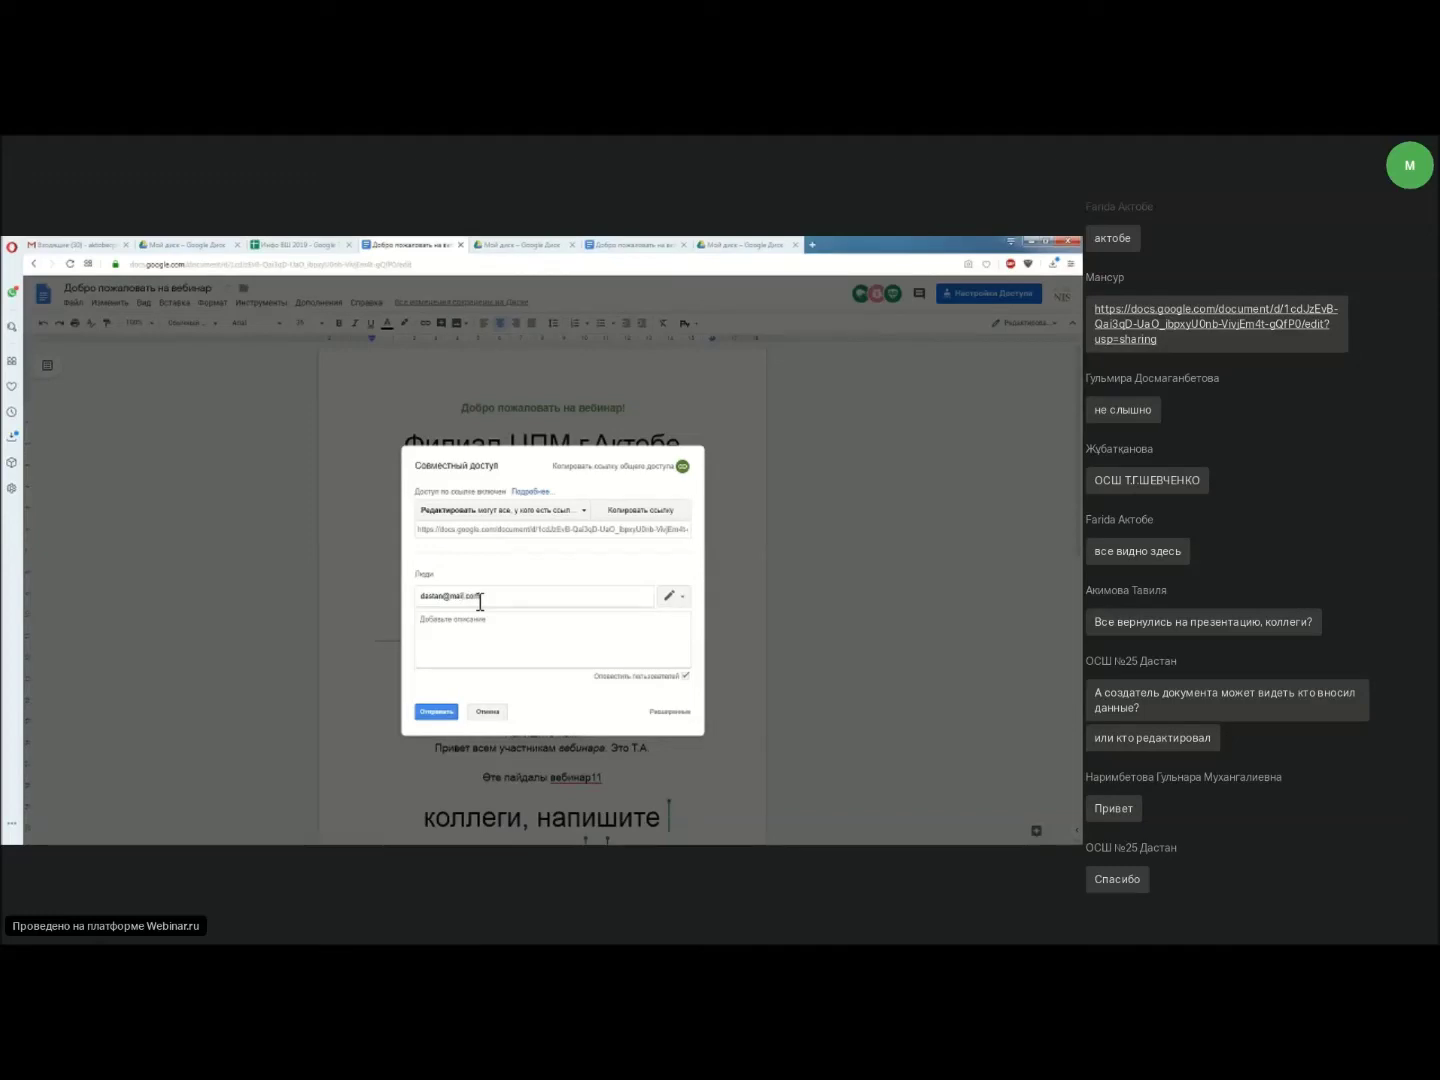
drag(493, 596, 380, 595)
click(498, 593)
drag(489, 596, 417, 596)
click(426, 597)
drag(511, 597, 463, 597)
key(ctrl+a)
click(517, 594)
triple_click(456, 598)
click(499, 597)
drag(499, 597, 420, 603)
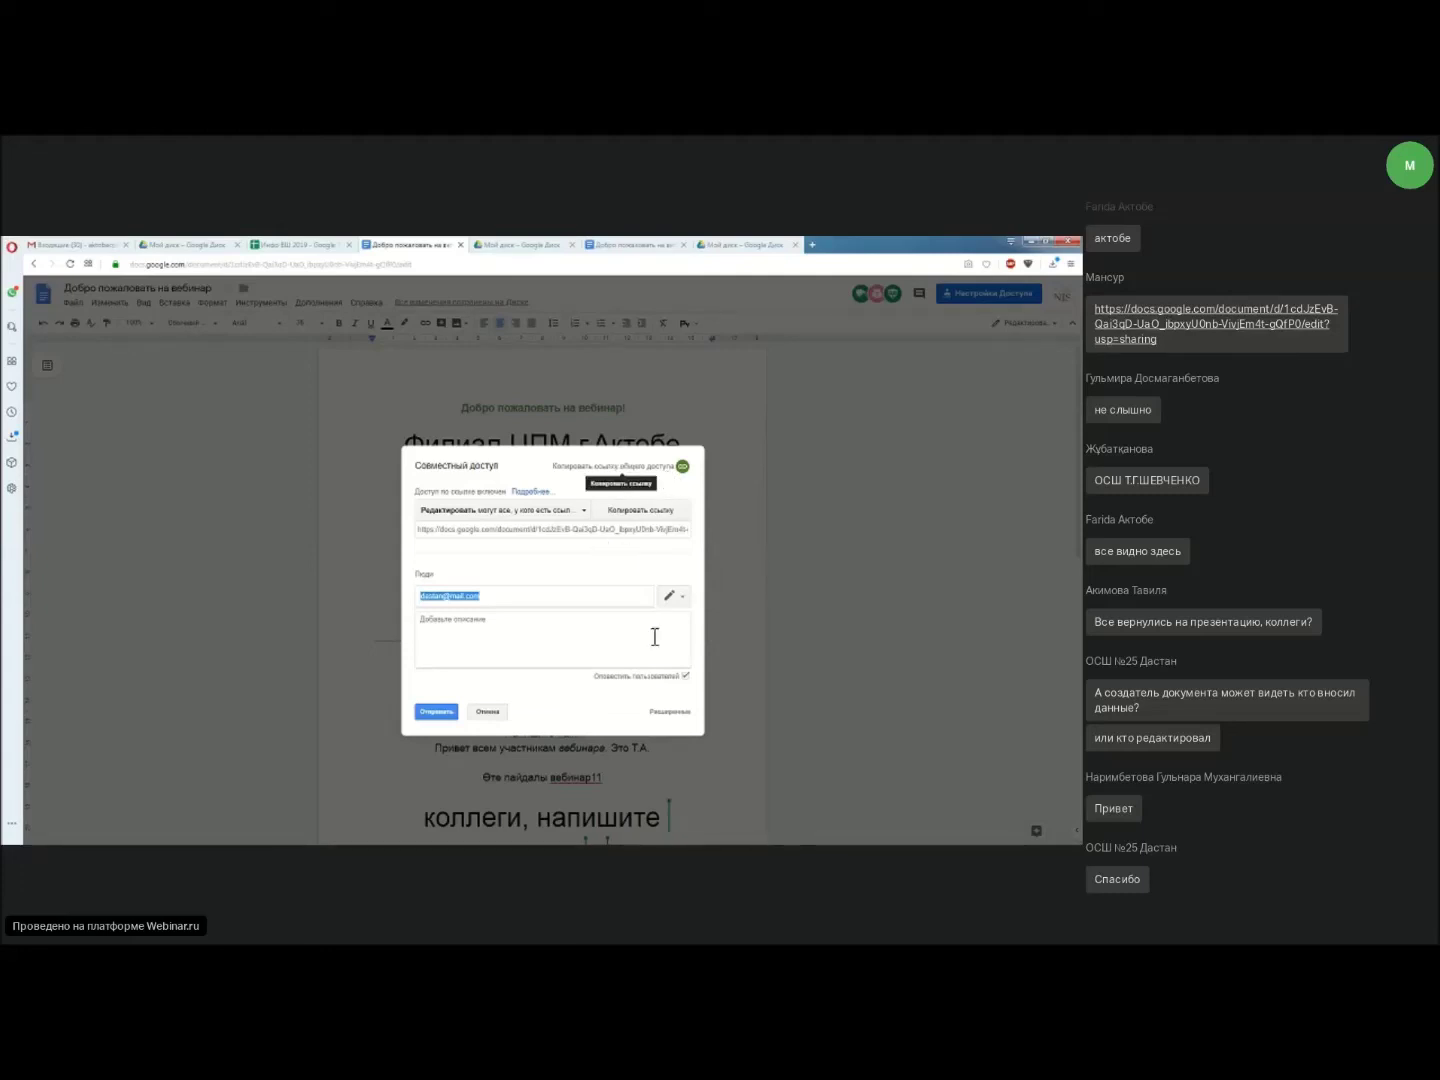
click(488, 712)
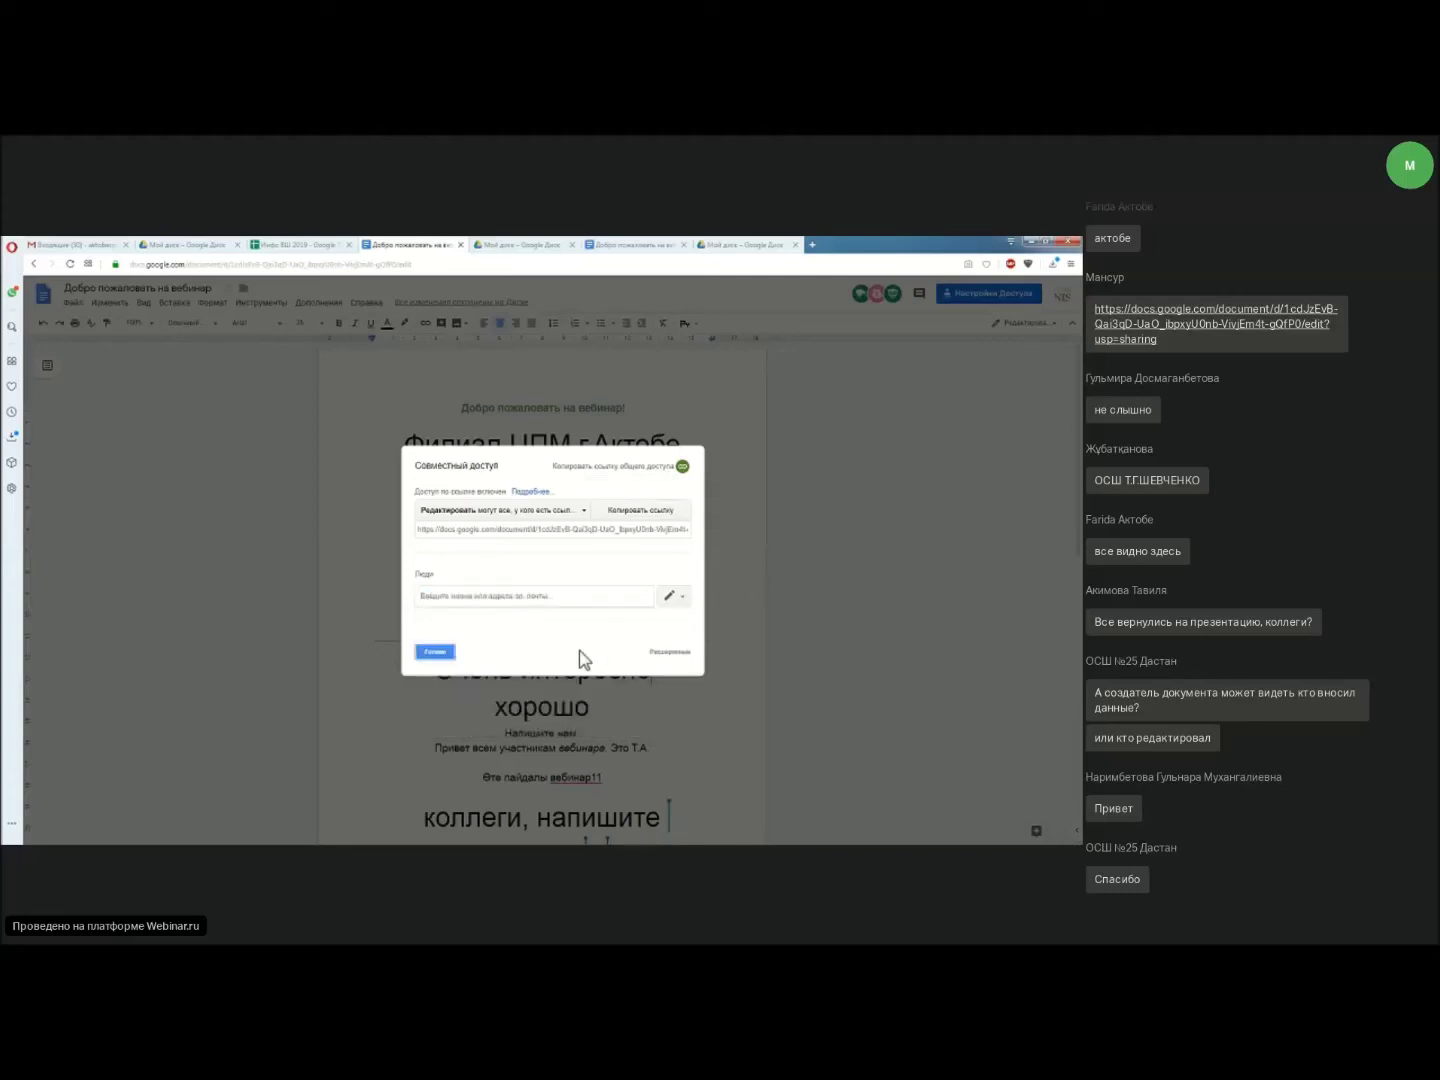
click(672, 652)
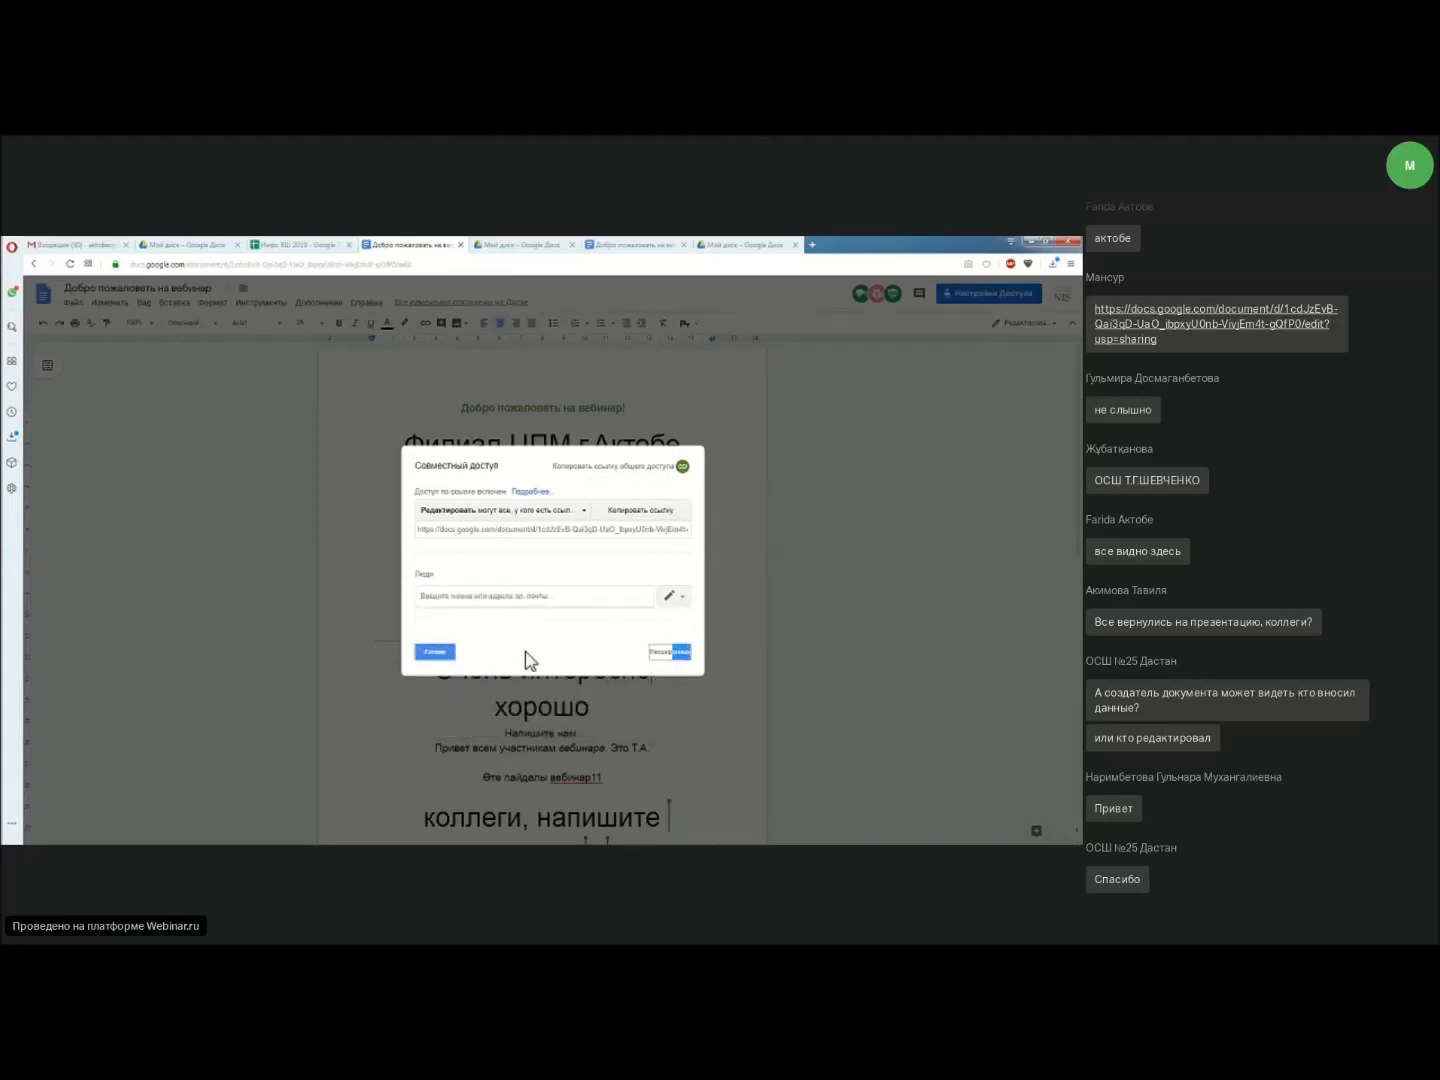
click(442, 657)
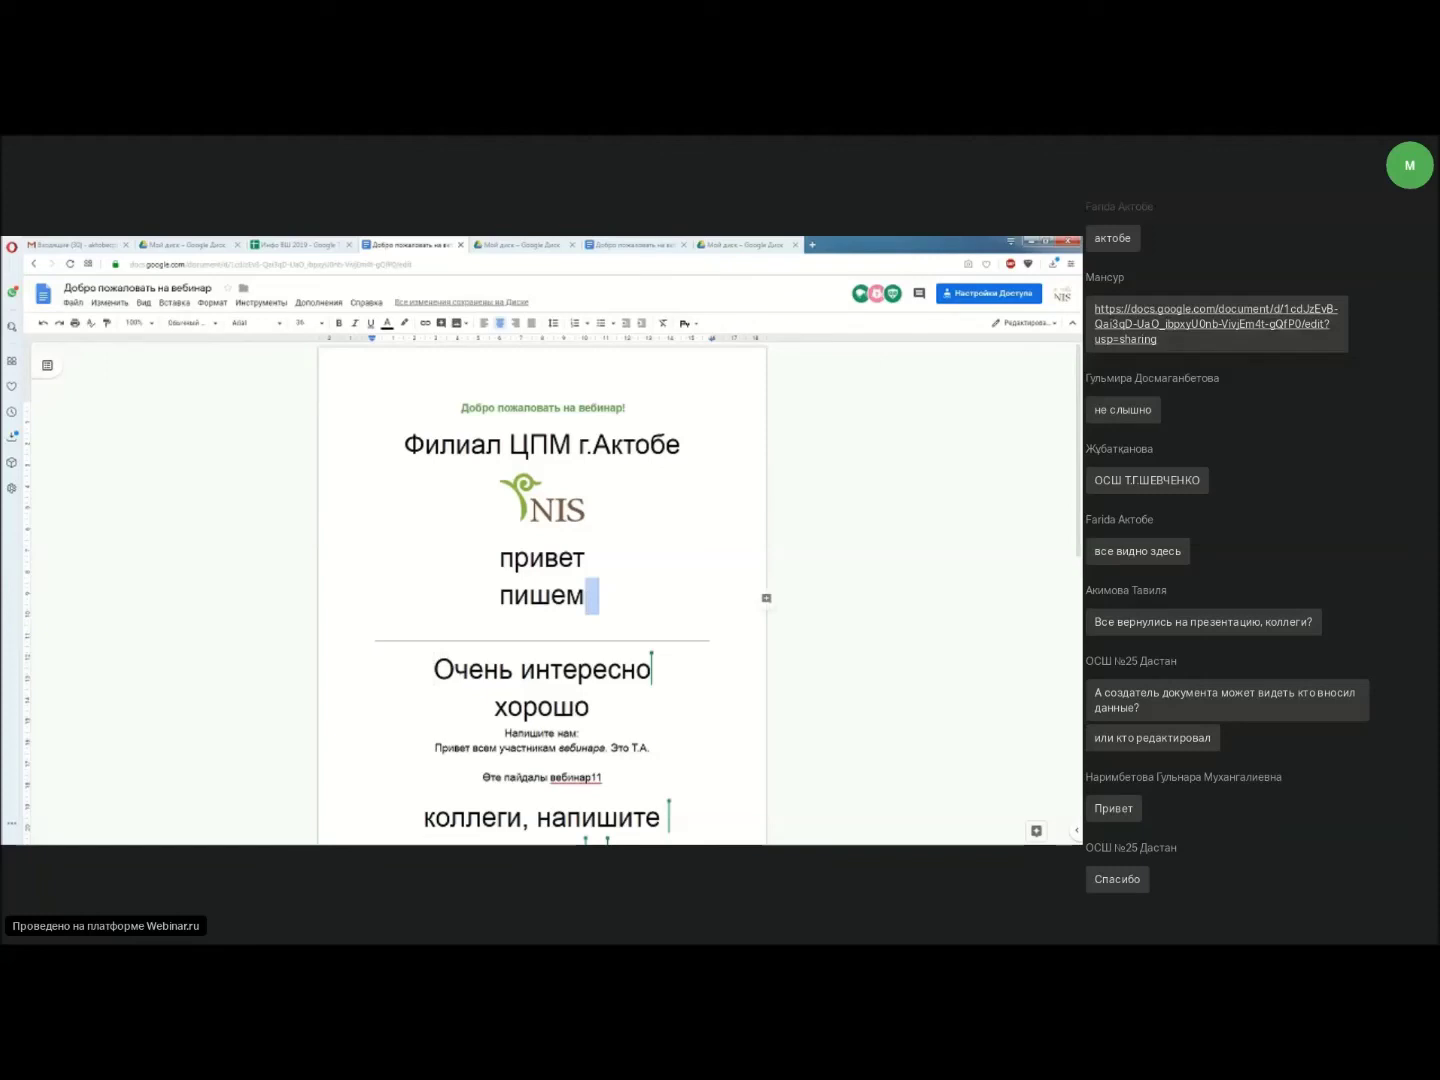
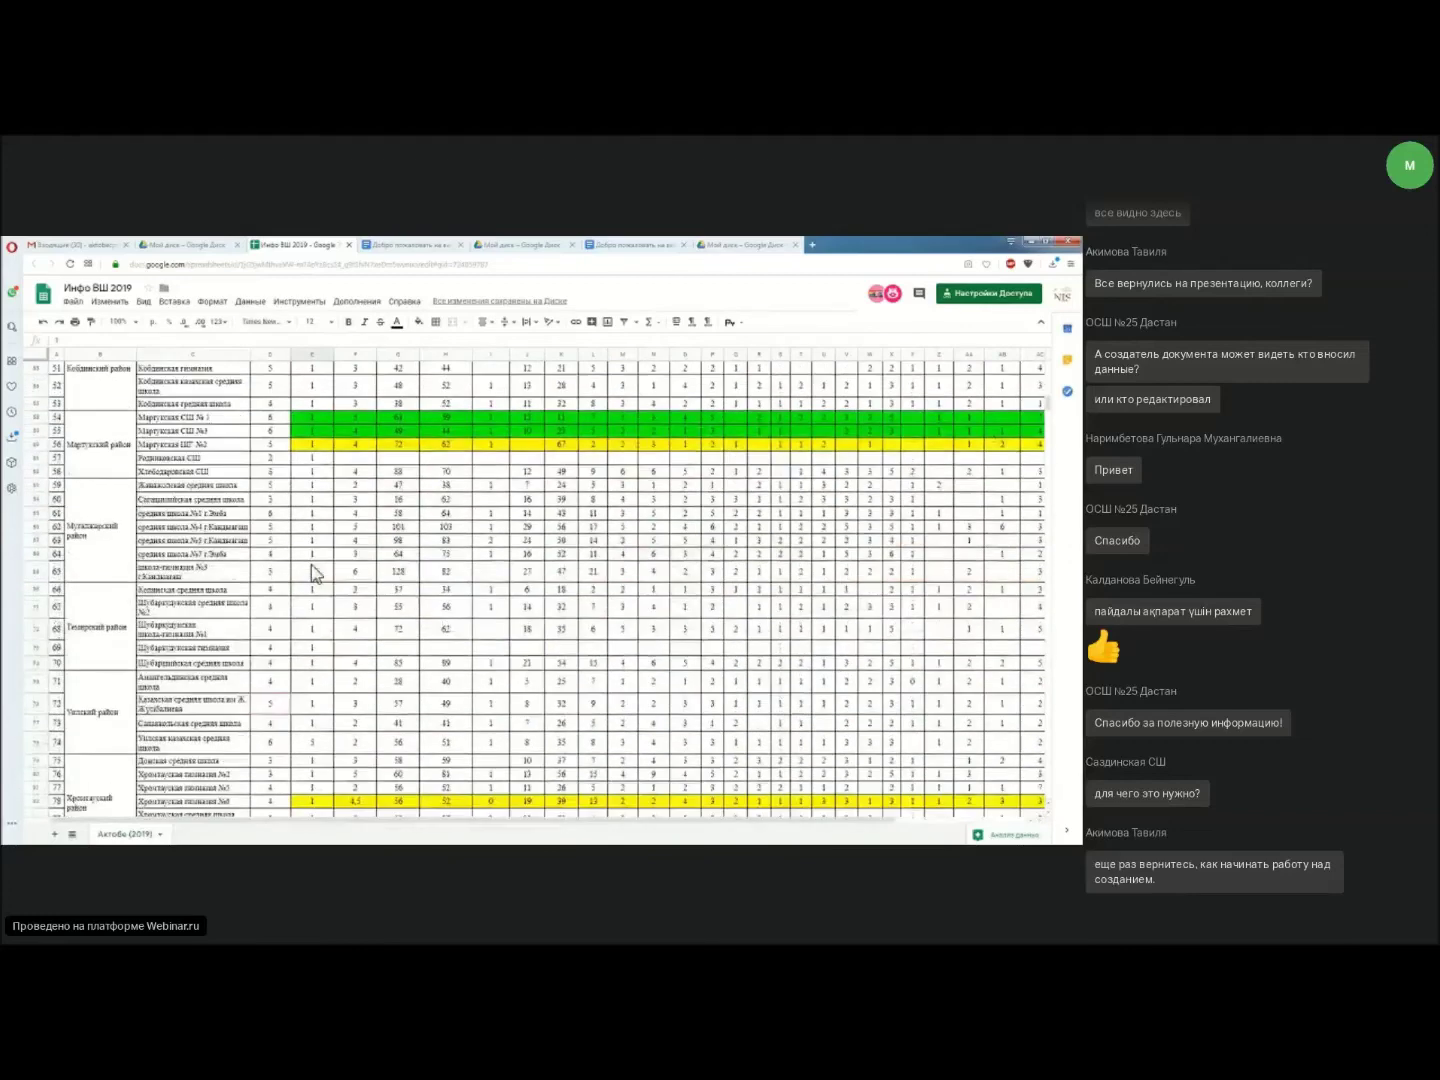
Review the Инфо ВШ 2019 school rows from Хромтауский район back up to the header, and view the table's download formats.
click(200, 528)
drag(203, 533, 440, 534)
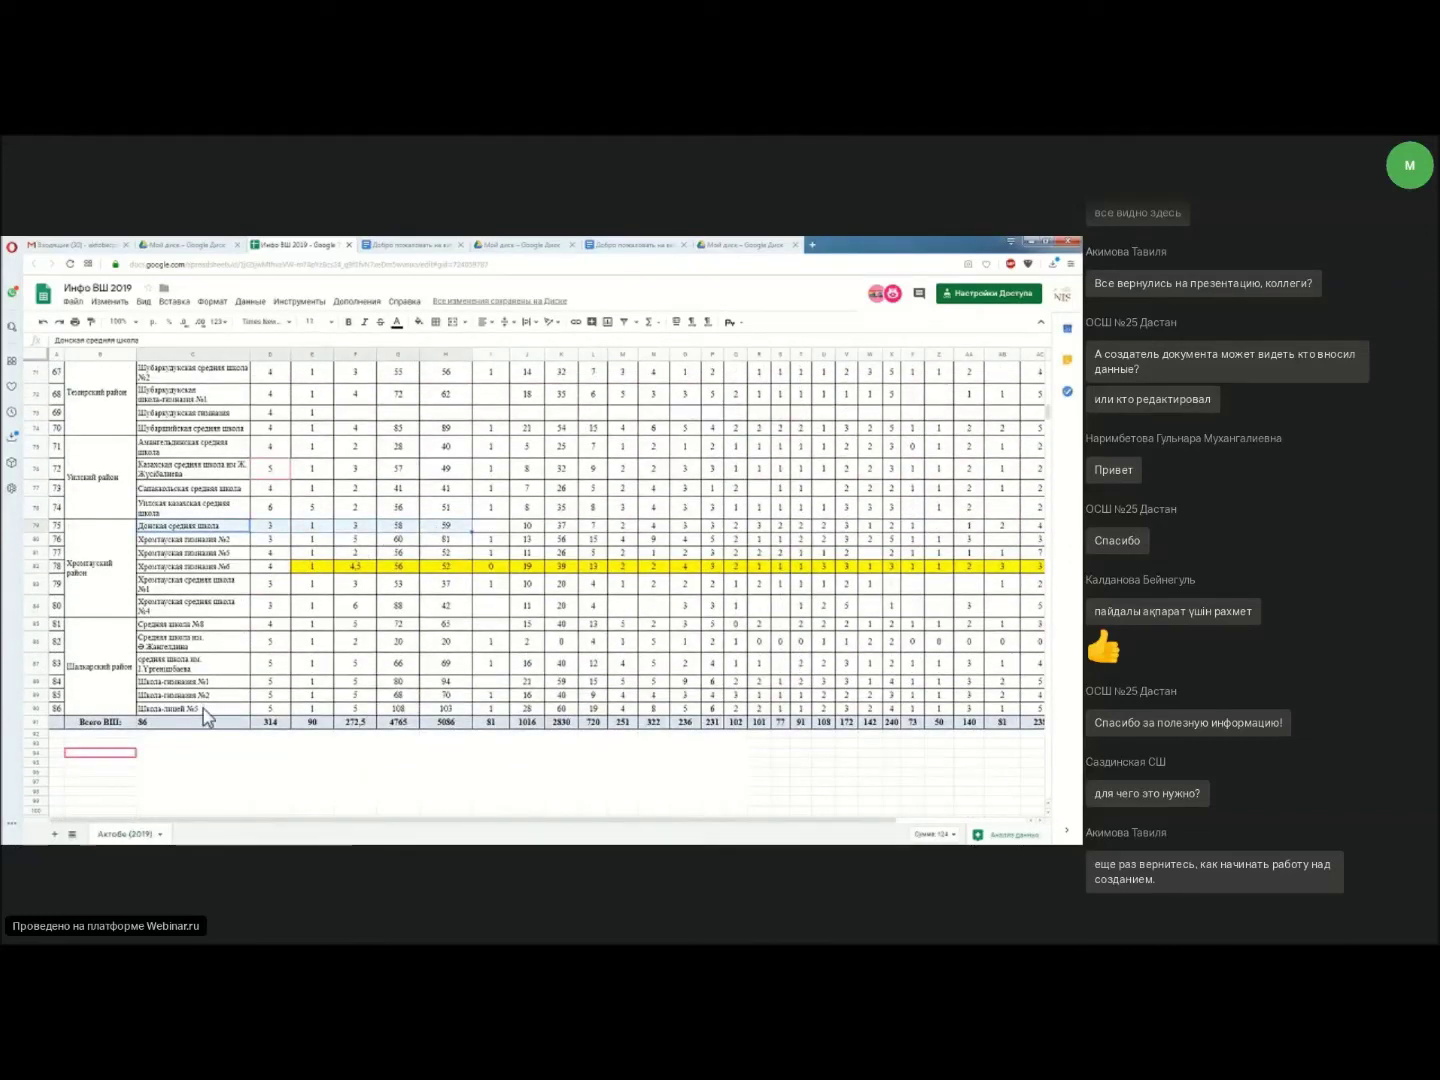
scroll(287, 712, up, 5)
scroll(287, 712, up, 15)
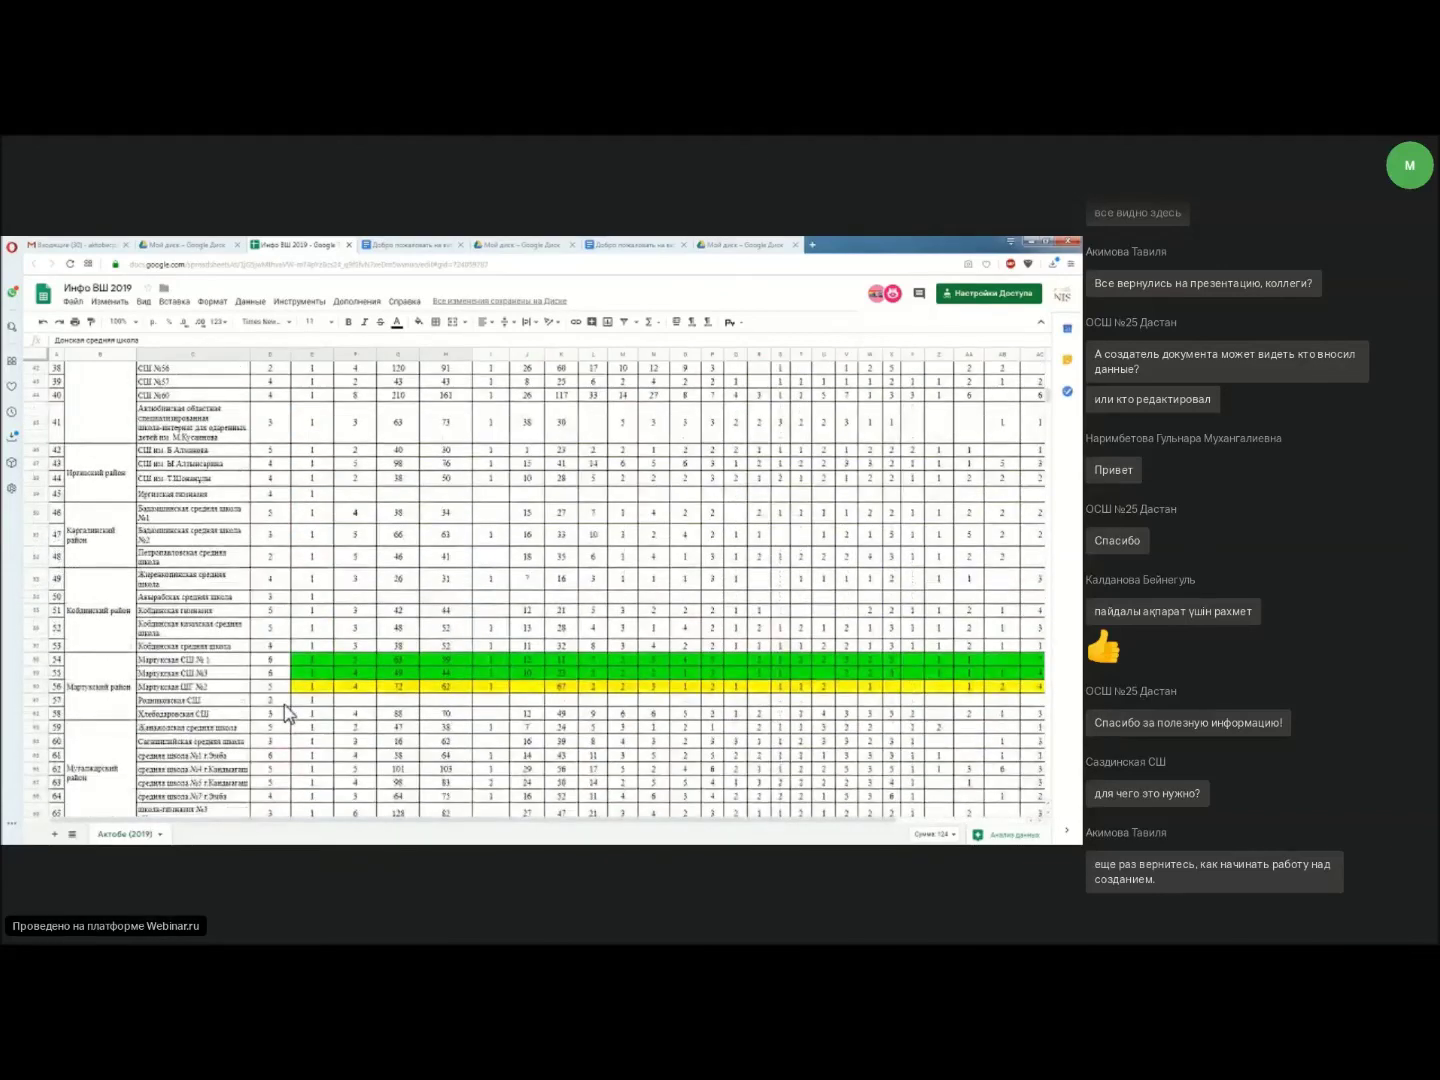
scroll(287, 712, up, 2)
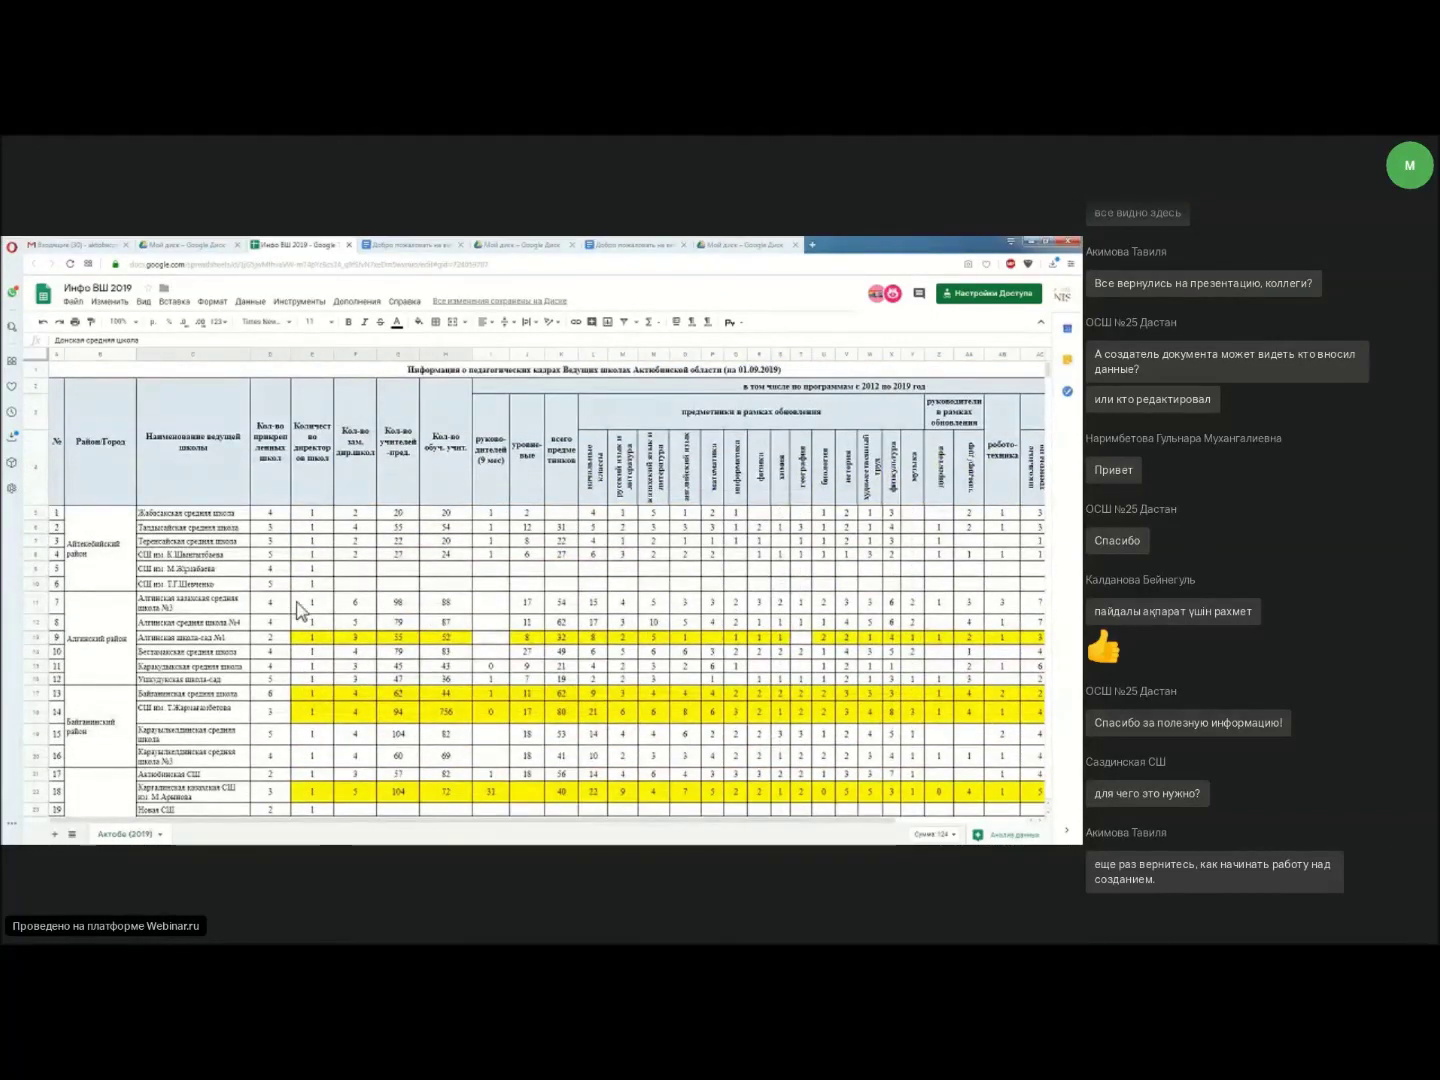
click(500, 605)
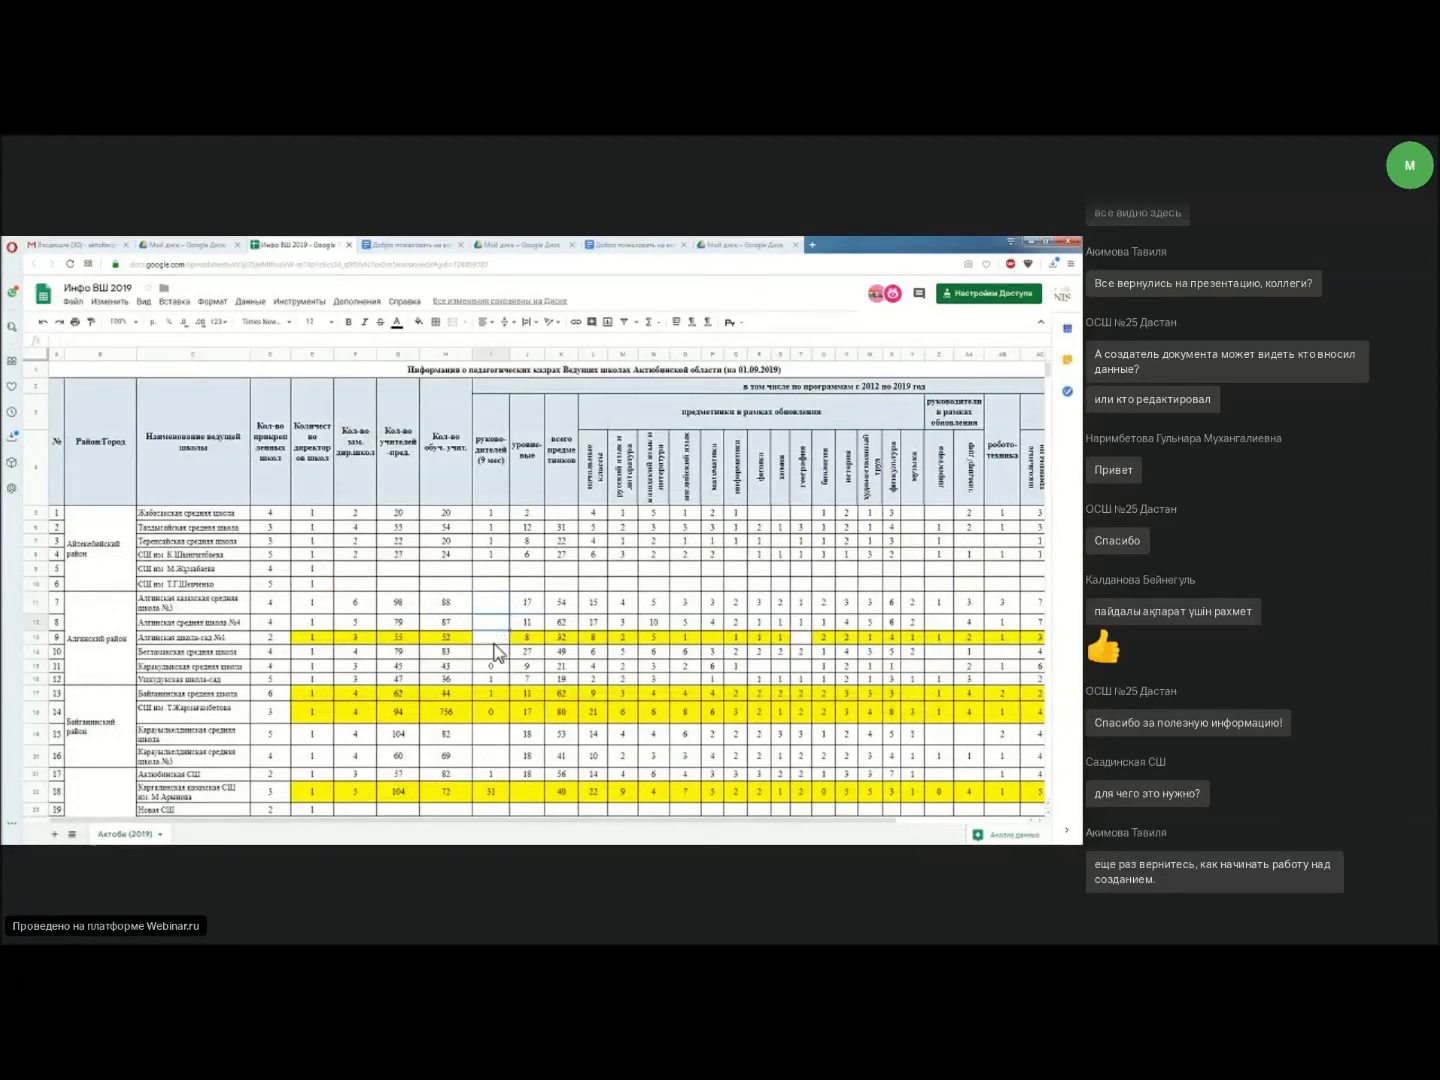
click(355, 582)
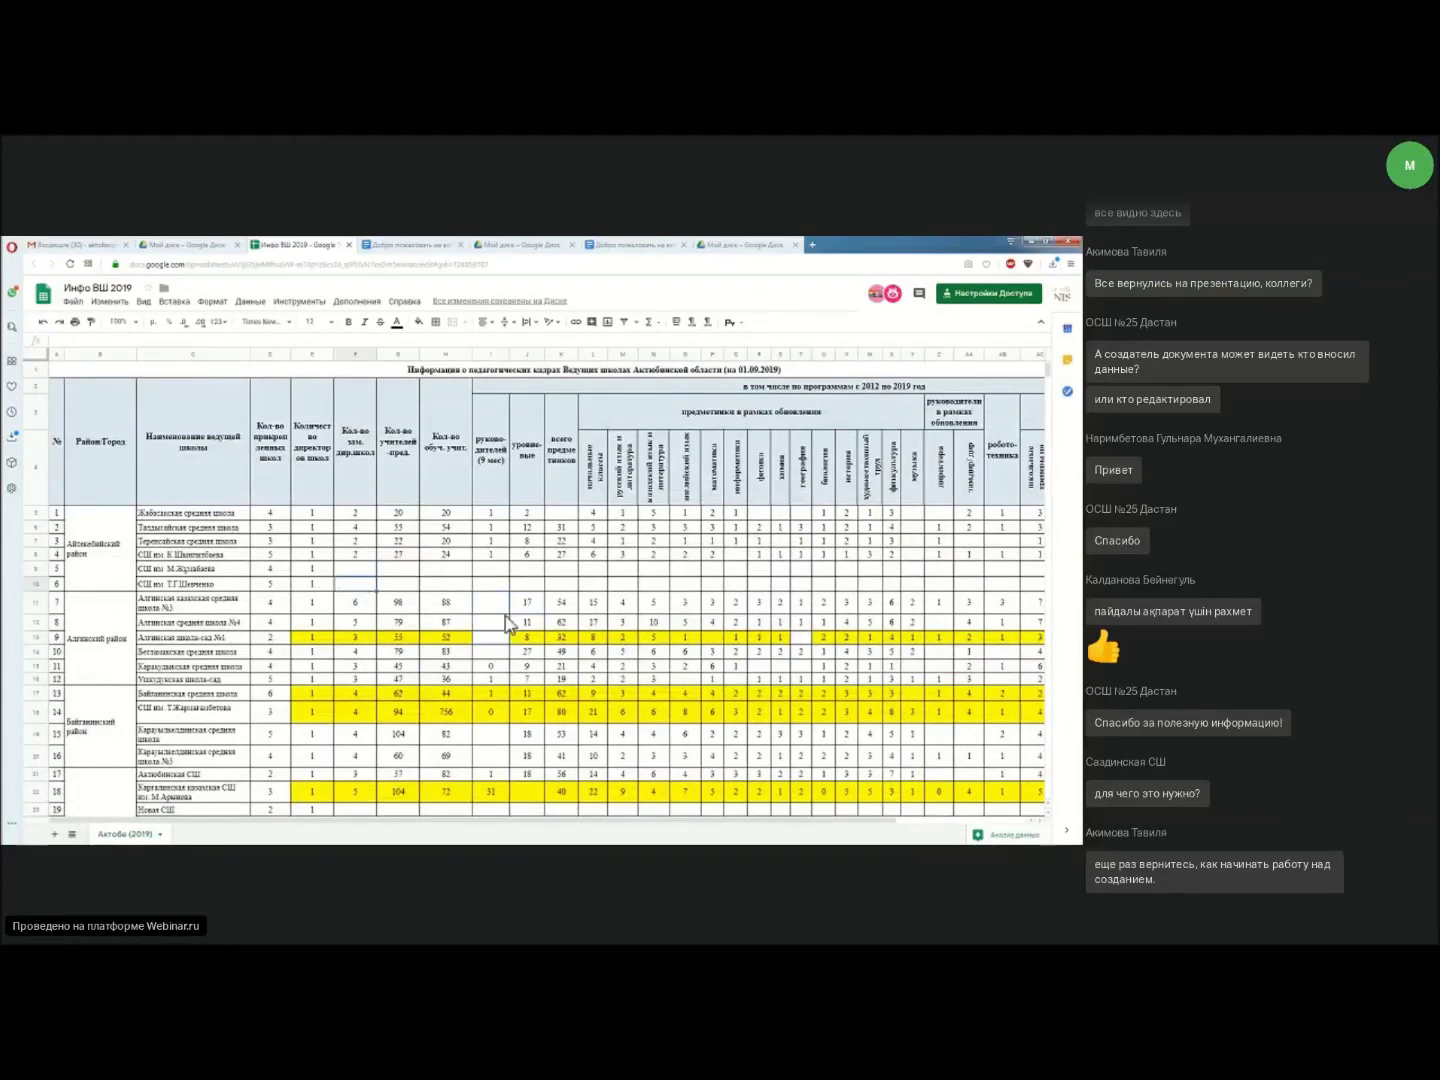
scroll(605, 625, down, 5)
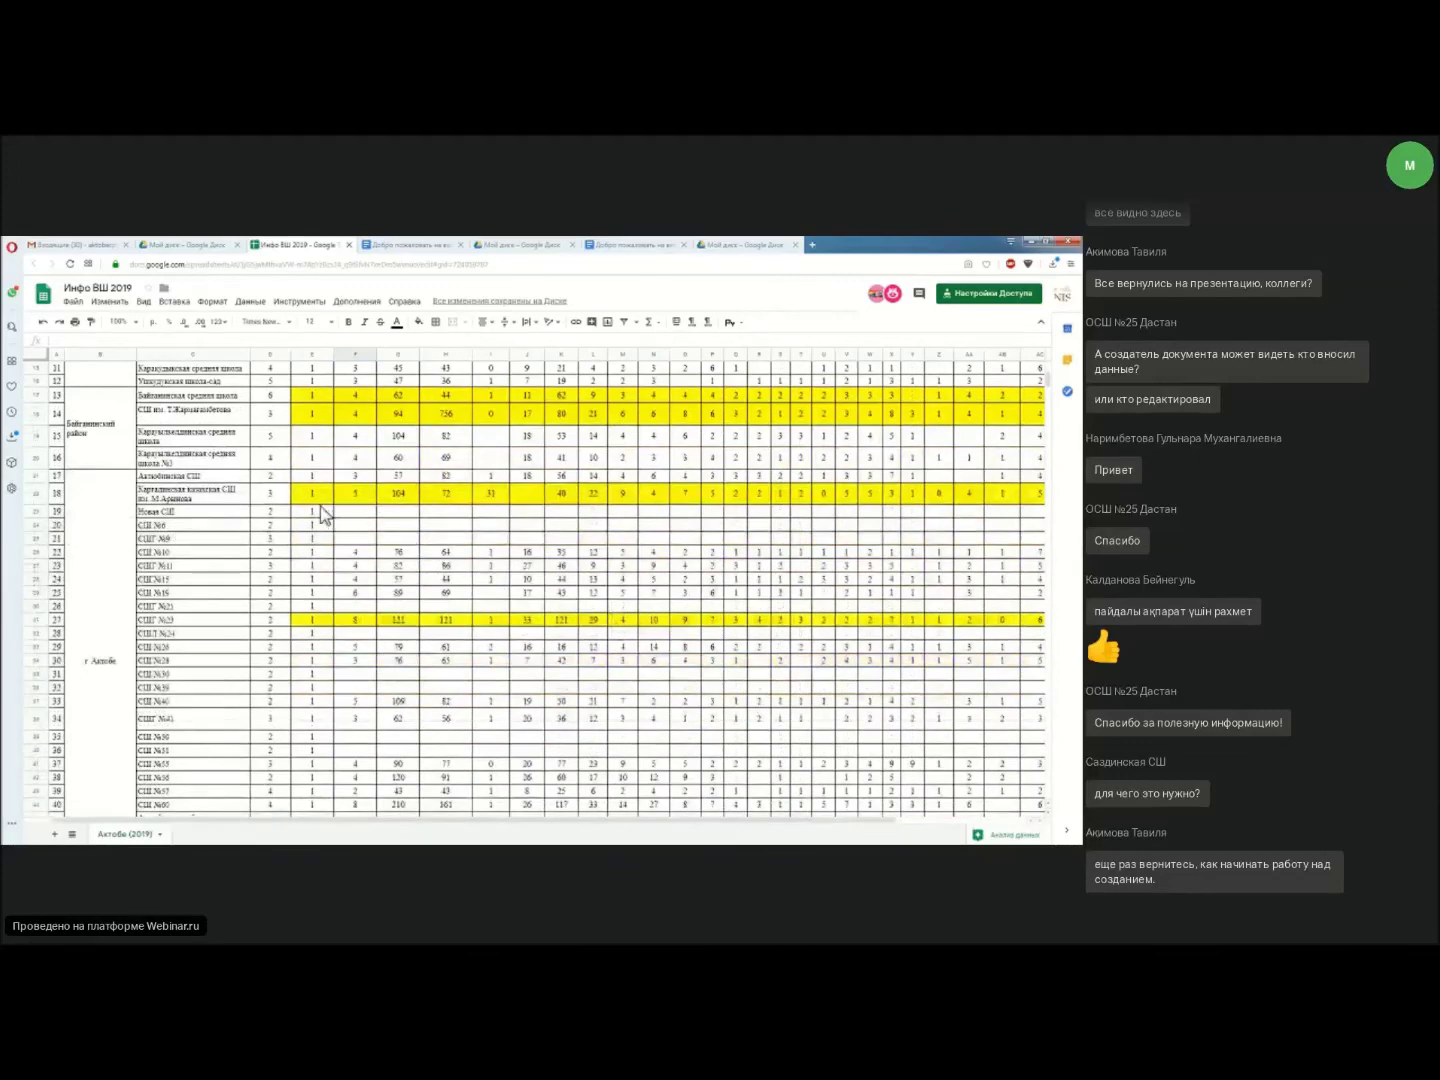
scroll(328, 514, up, 5)
click(72, 302)
mouse_move(161, 436)
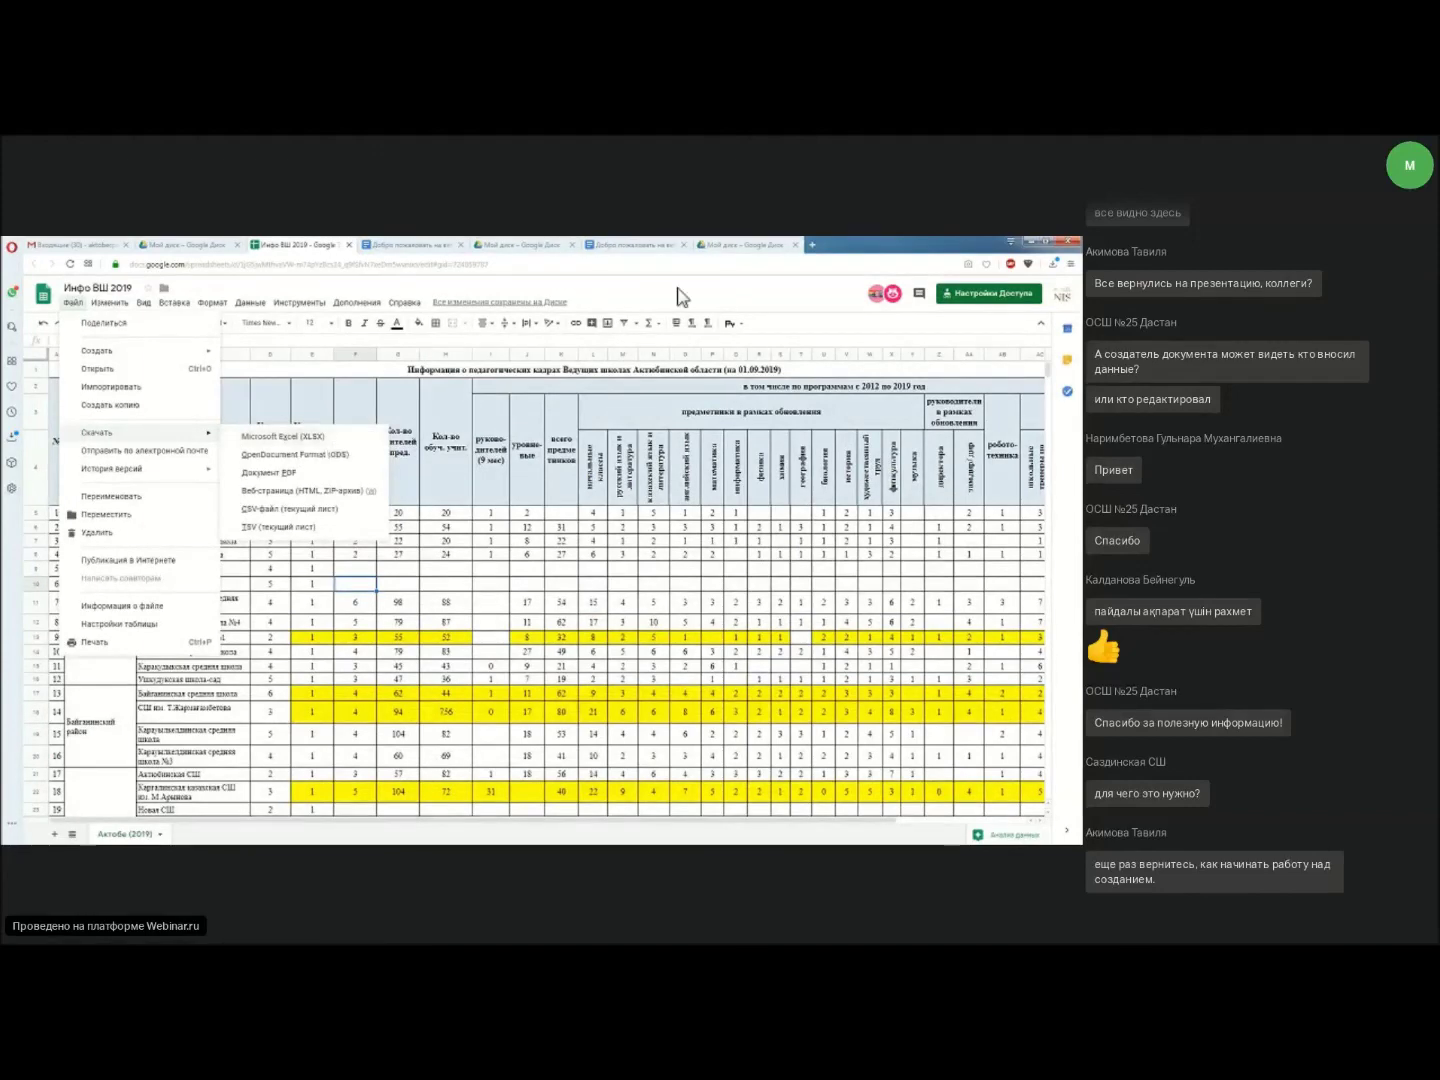
Load google.kz in place of the last open Google Drive page and sign in to the Google account.
click(747, 248)
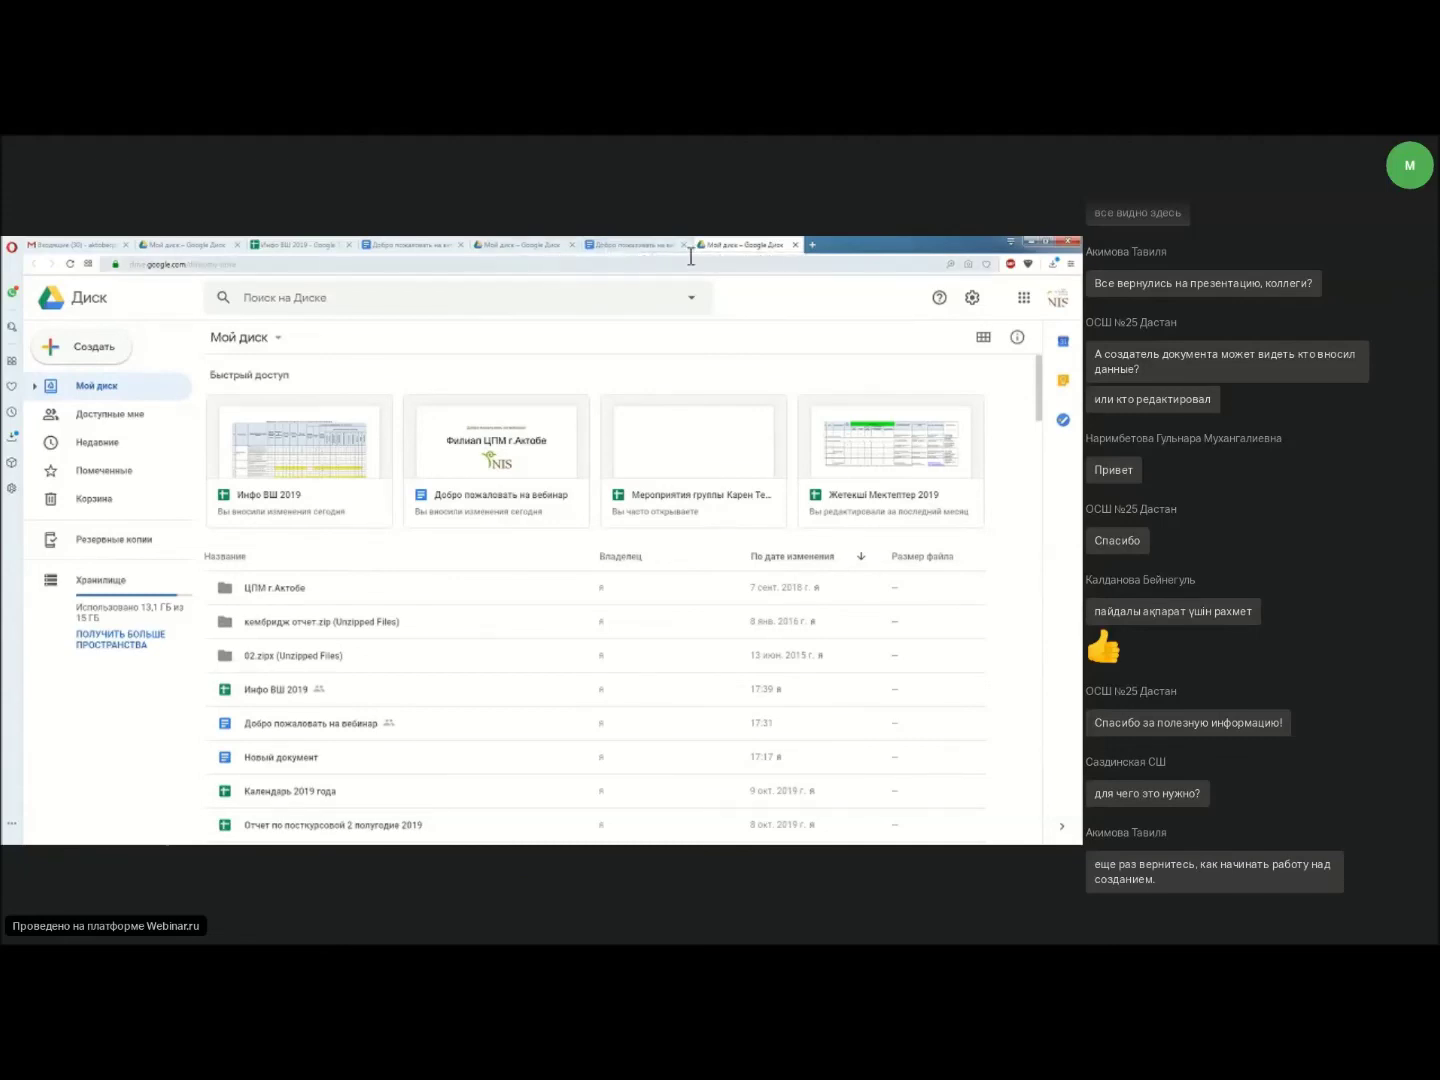
click(740, 263)
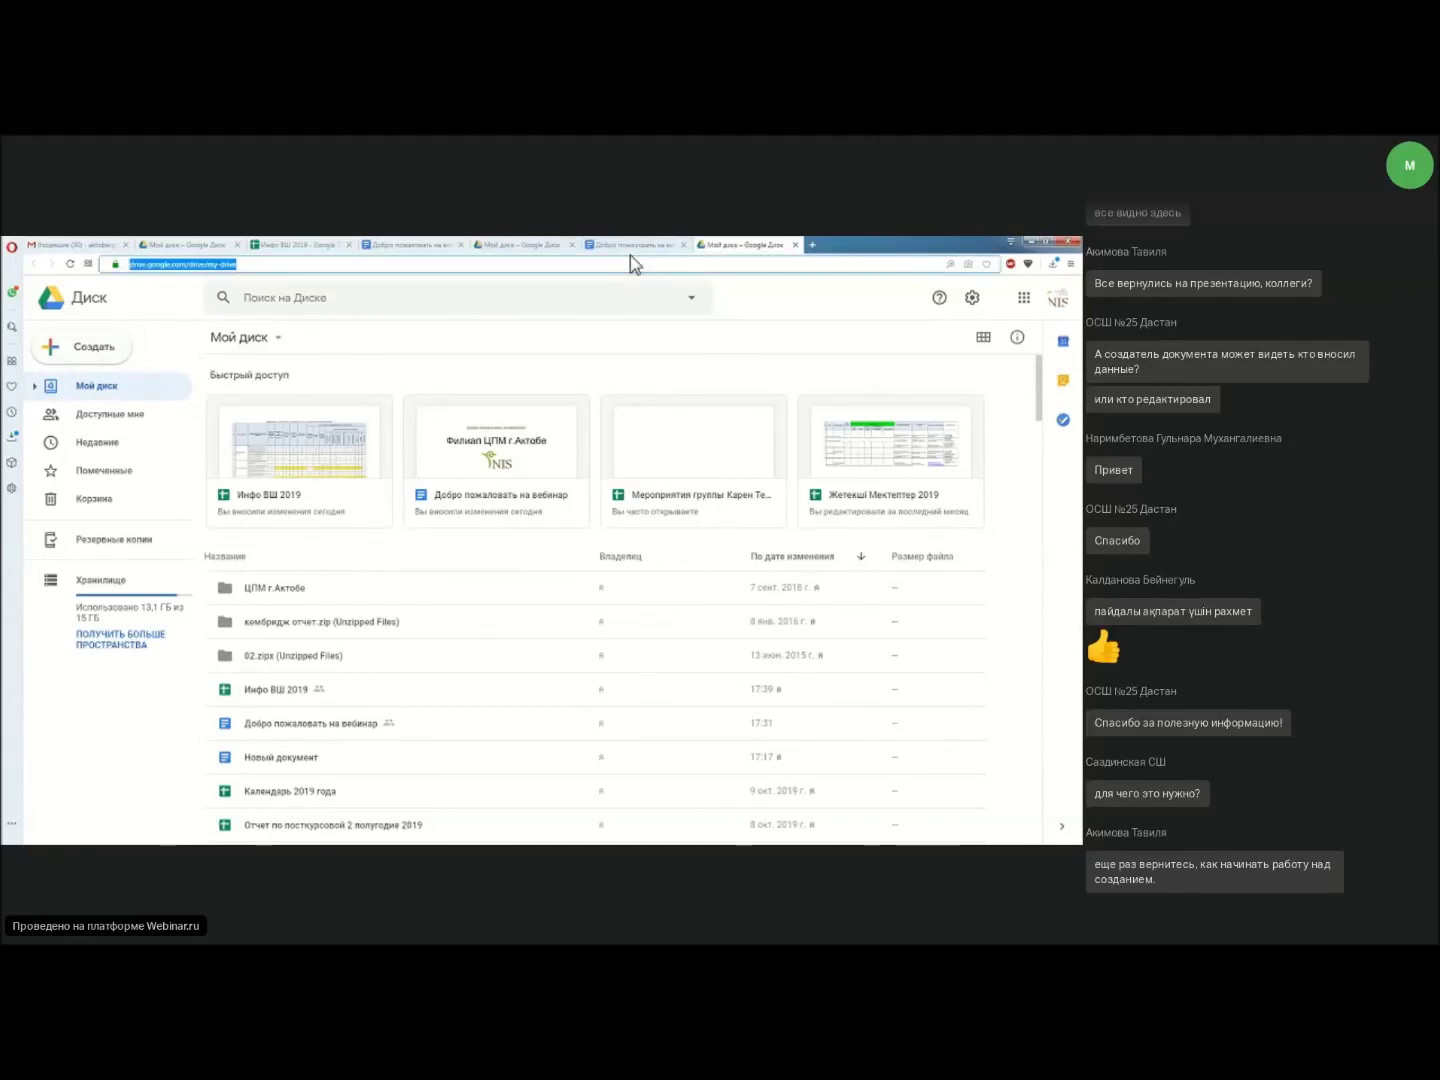
text(goog)
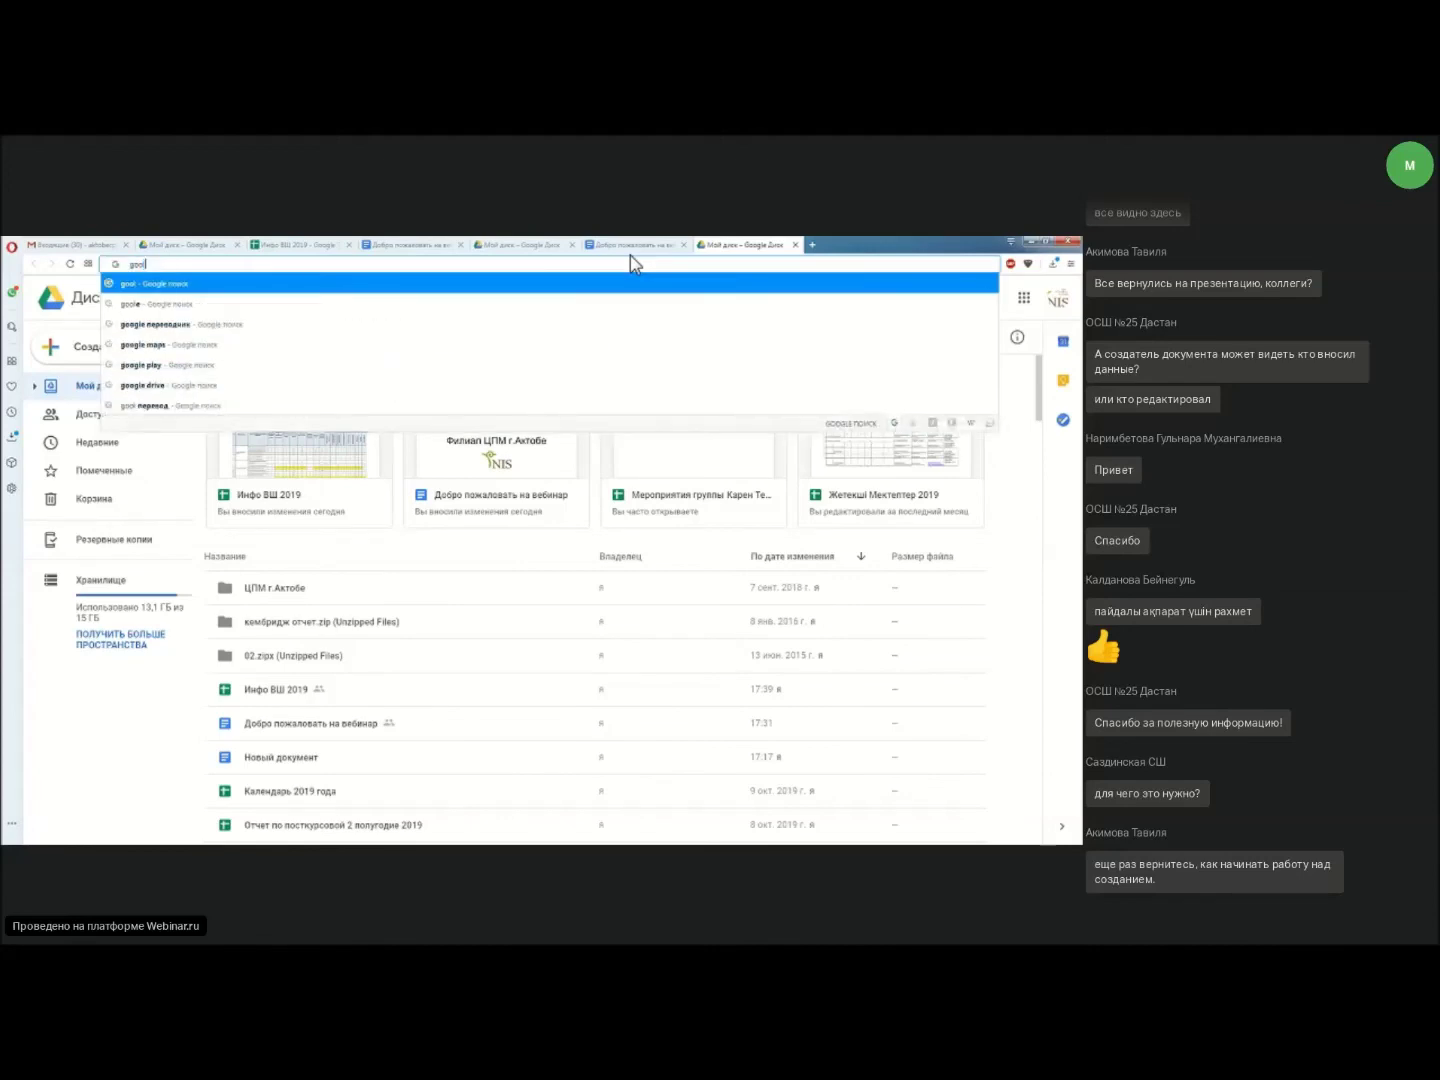
text(lekz)
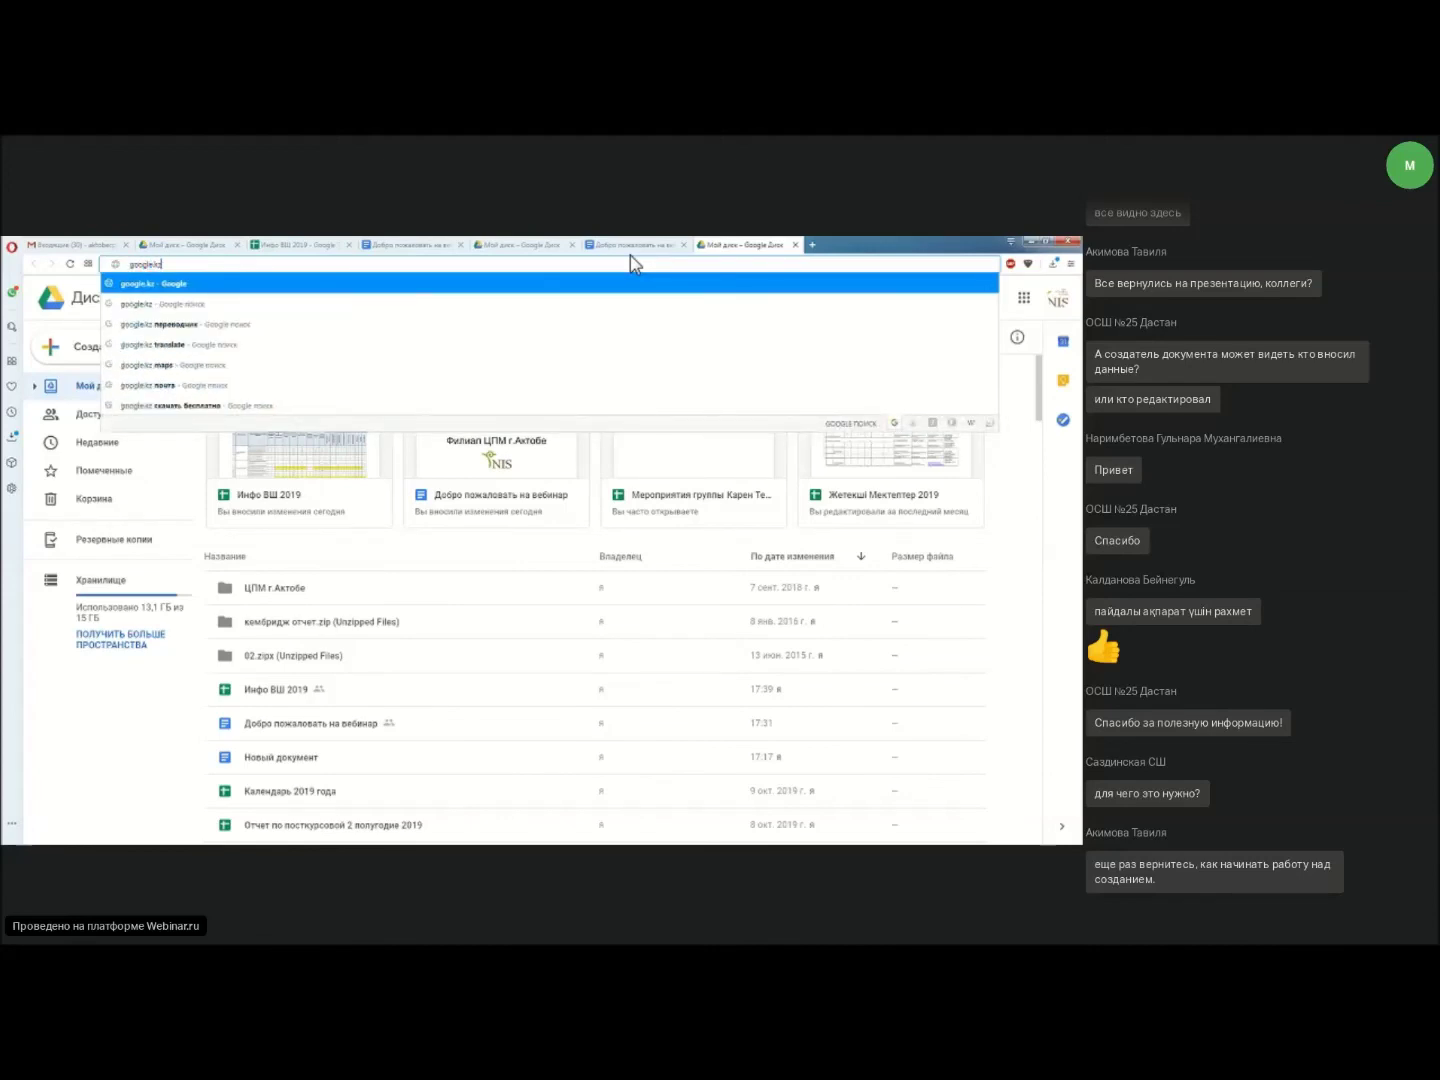
key(Return)
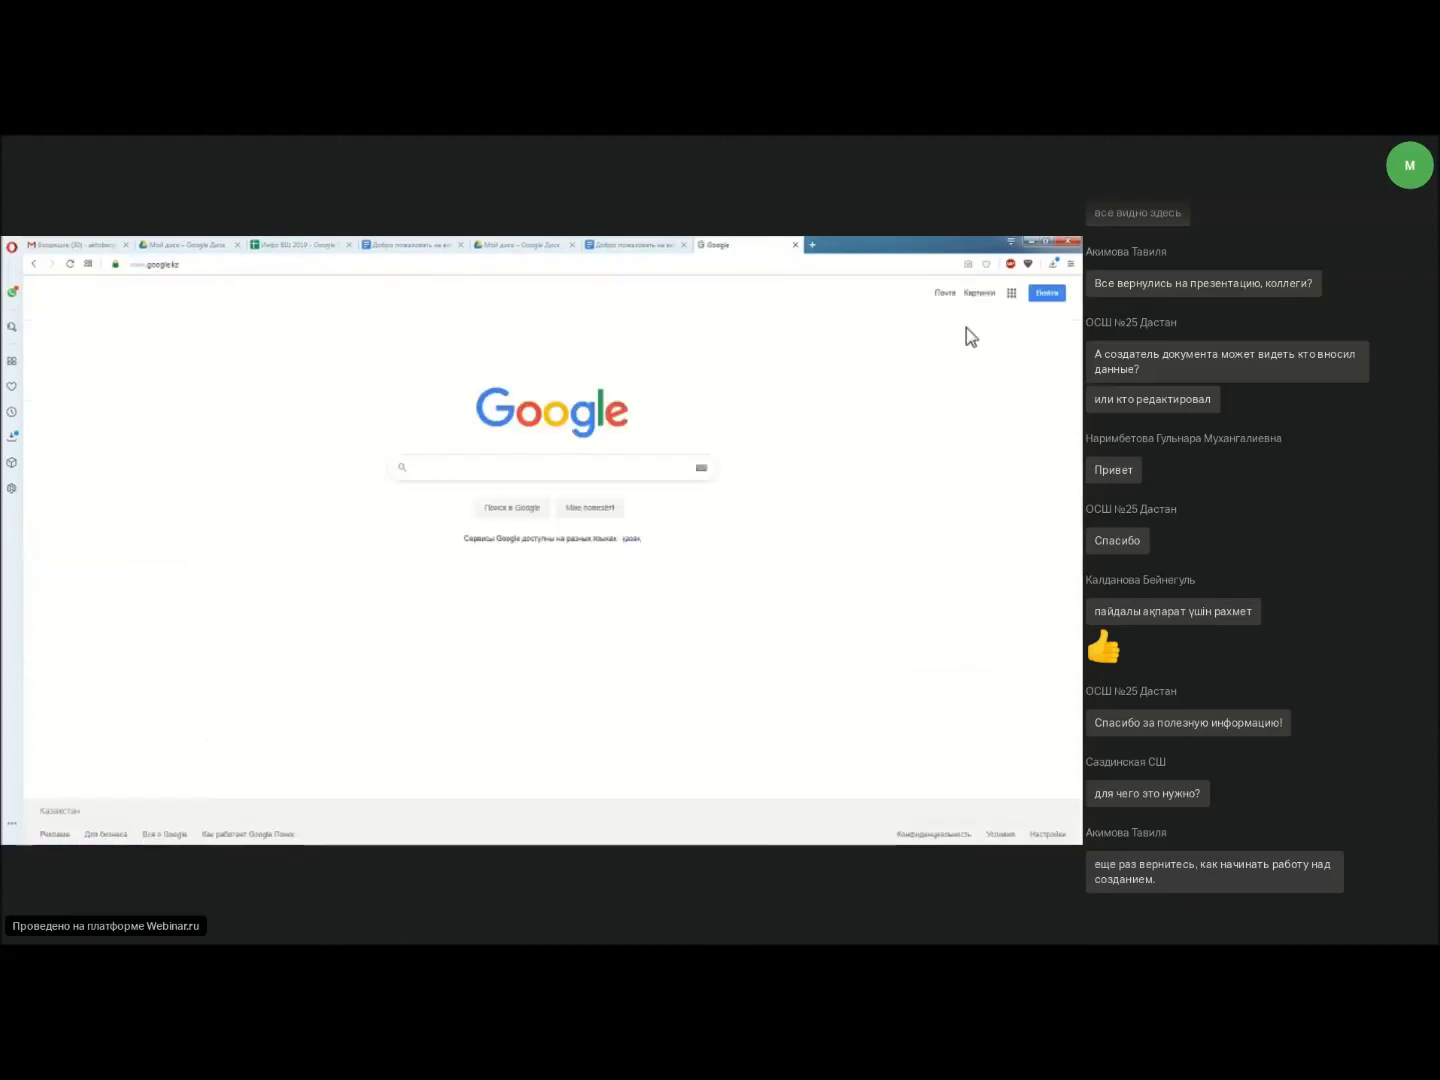
click(1045, 294)
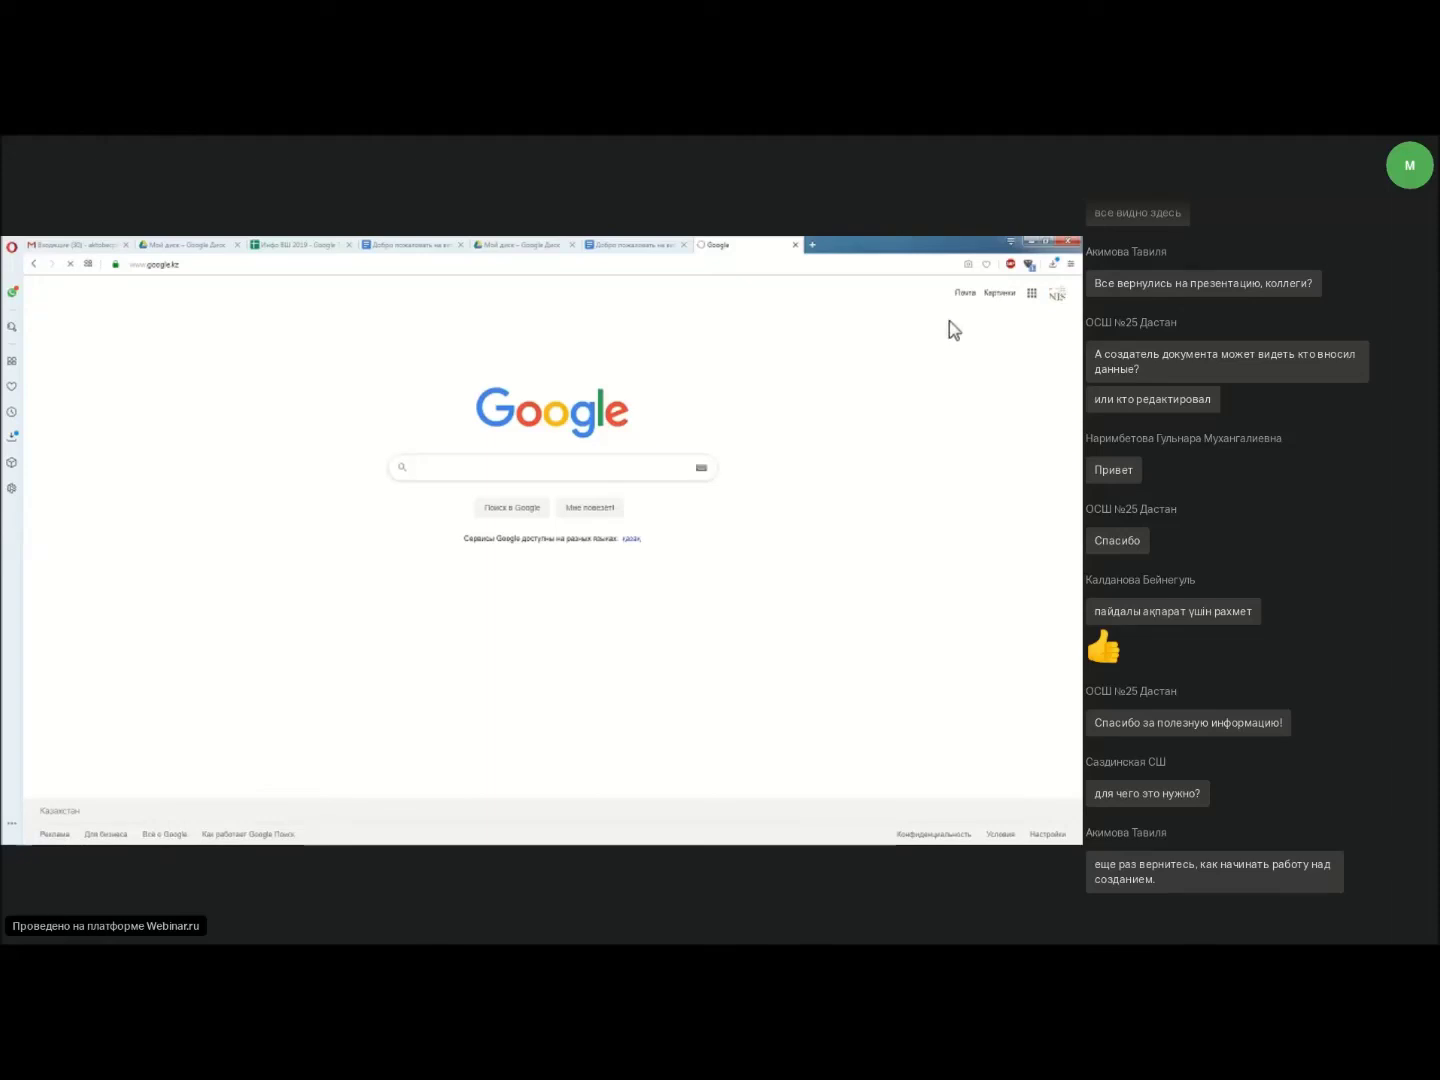
Look through the list of Google services, including the additional ones, and open Google Диск from it.
click(1033, 298)
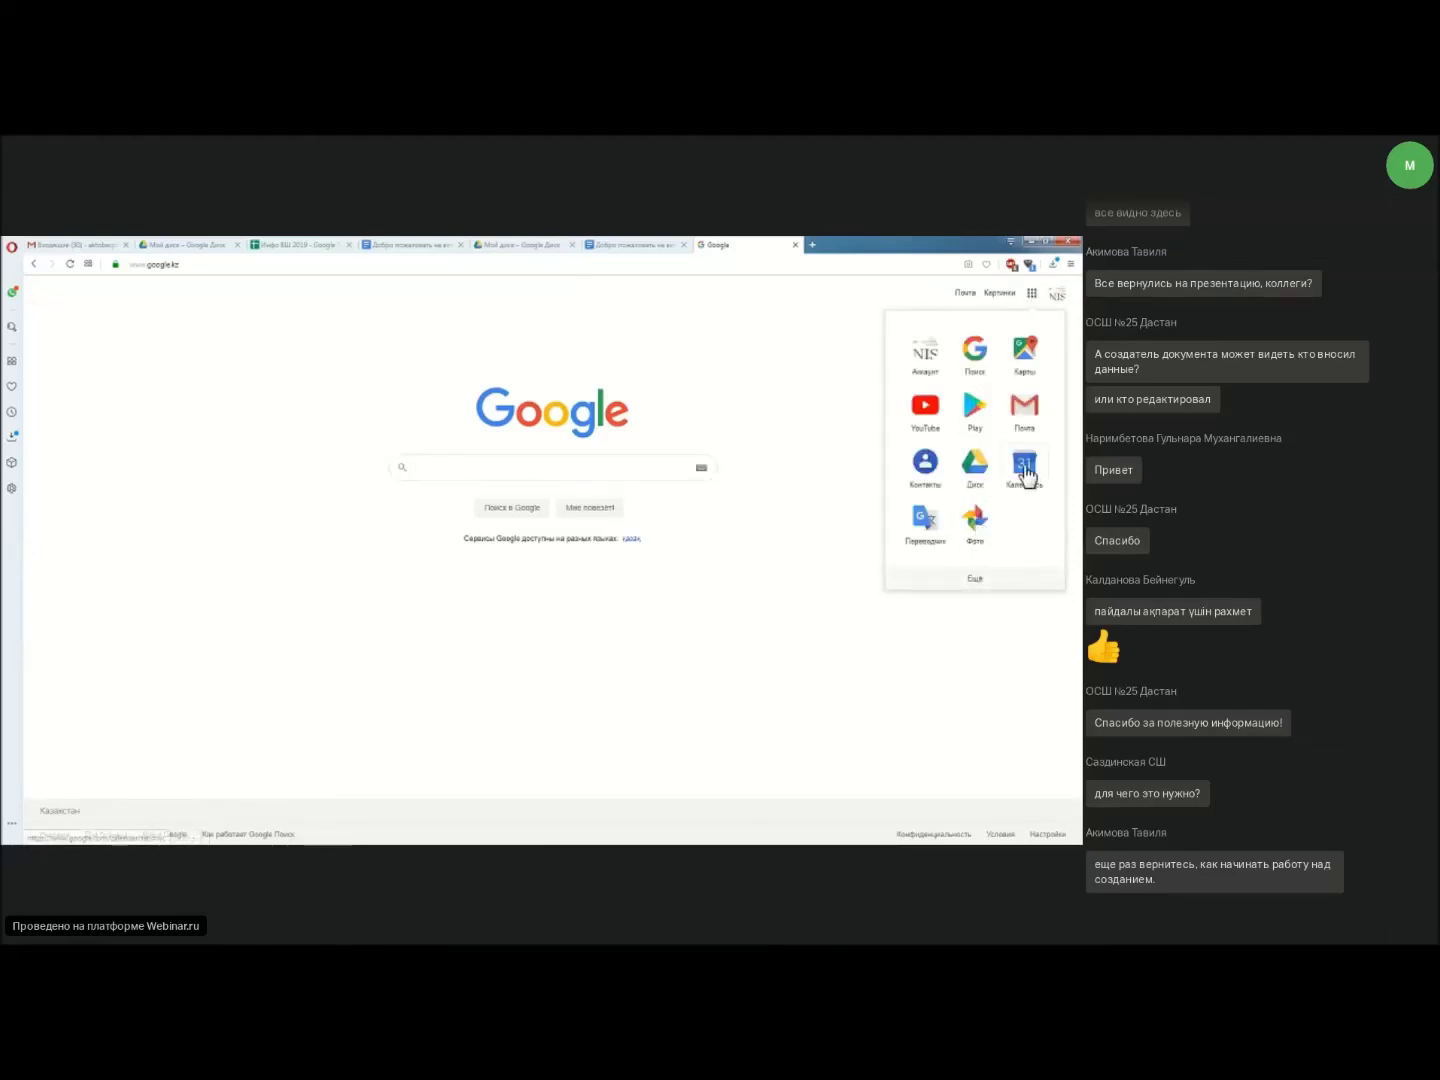
click(975, 584)
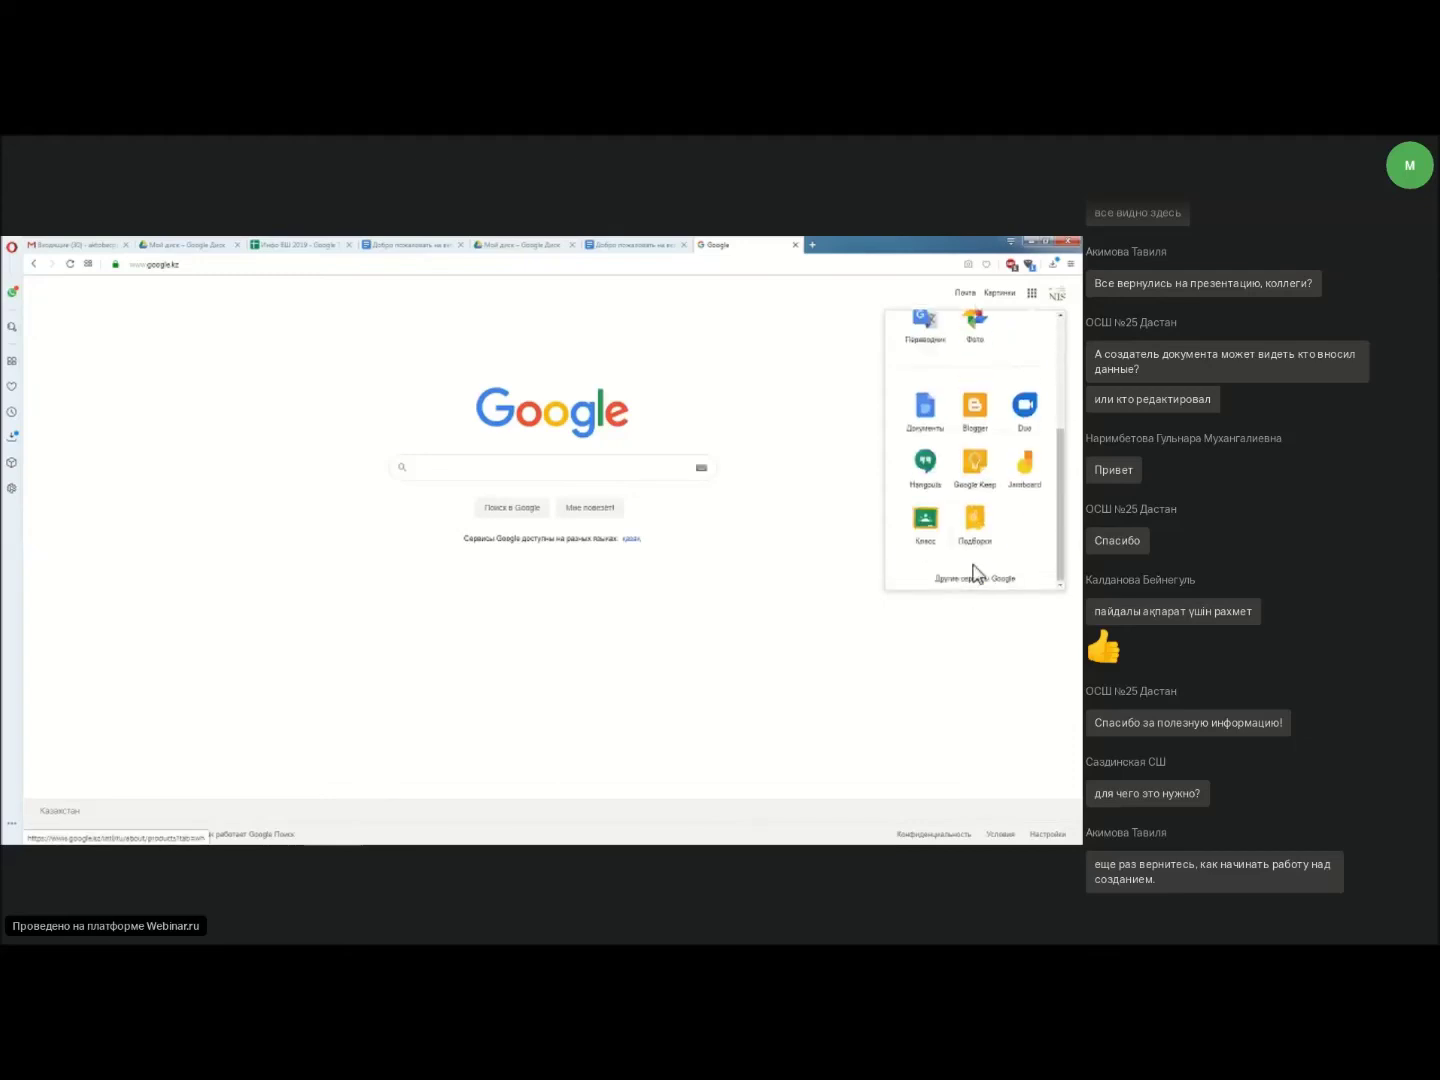
drag(1057, 482, 1029, 411)
click(974, 402)
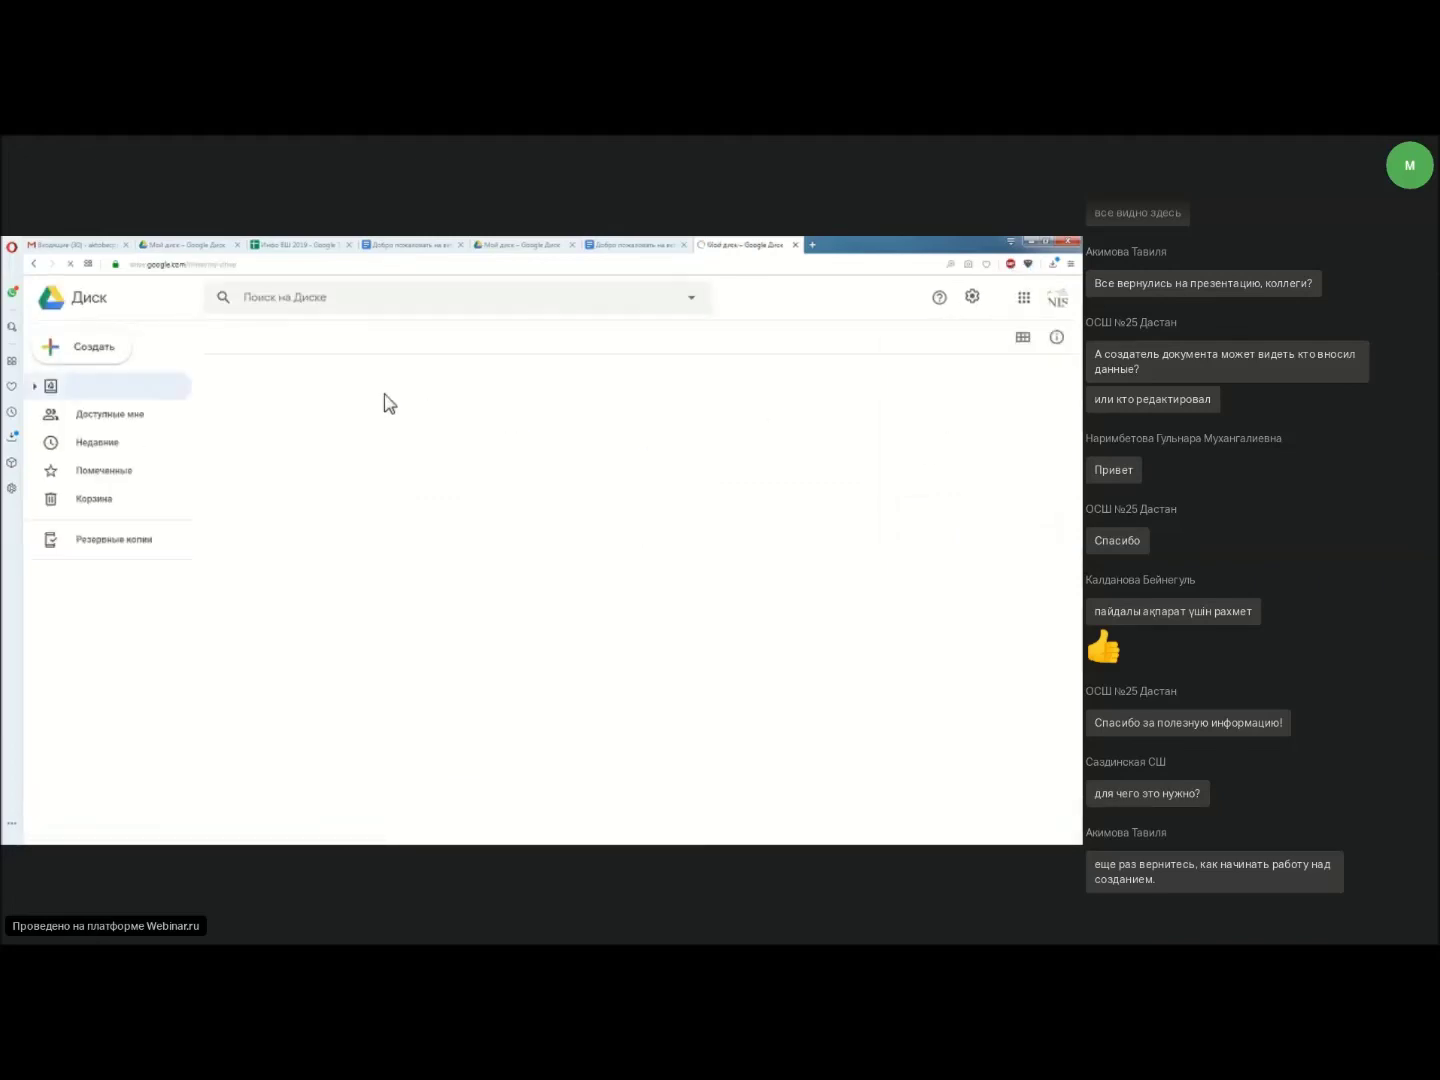
Create a new blank Google Таблицы spreadsheet in Мой диск and move to cell B4.
click(108, 350)
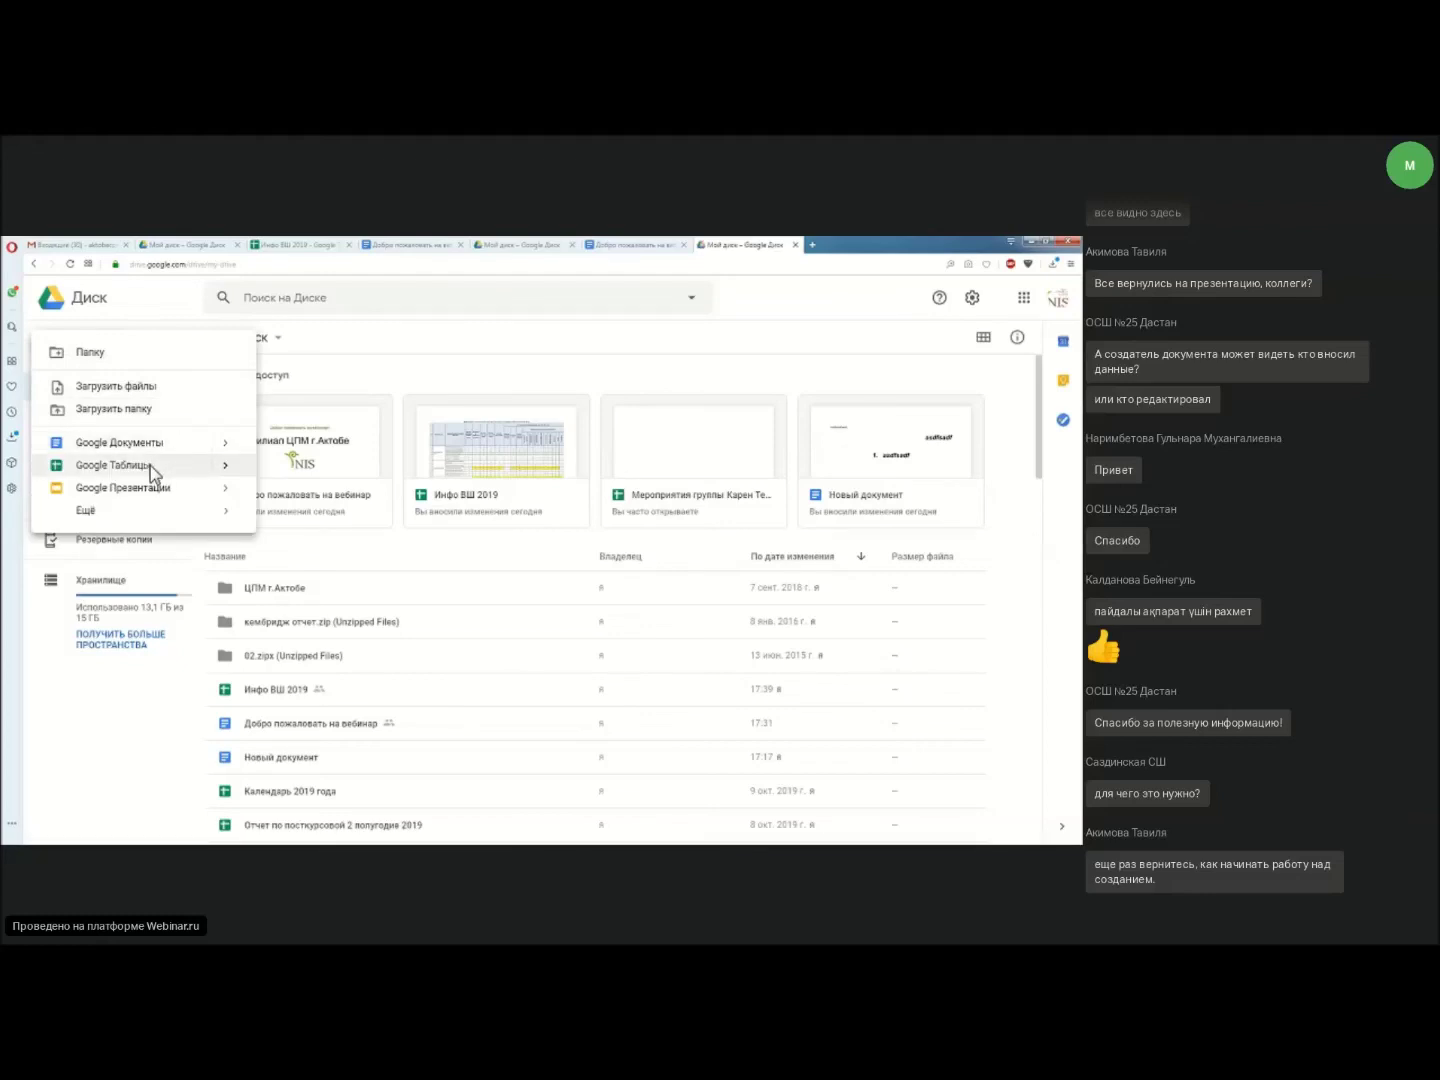
click(151, 468)
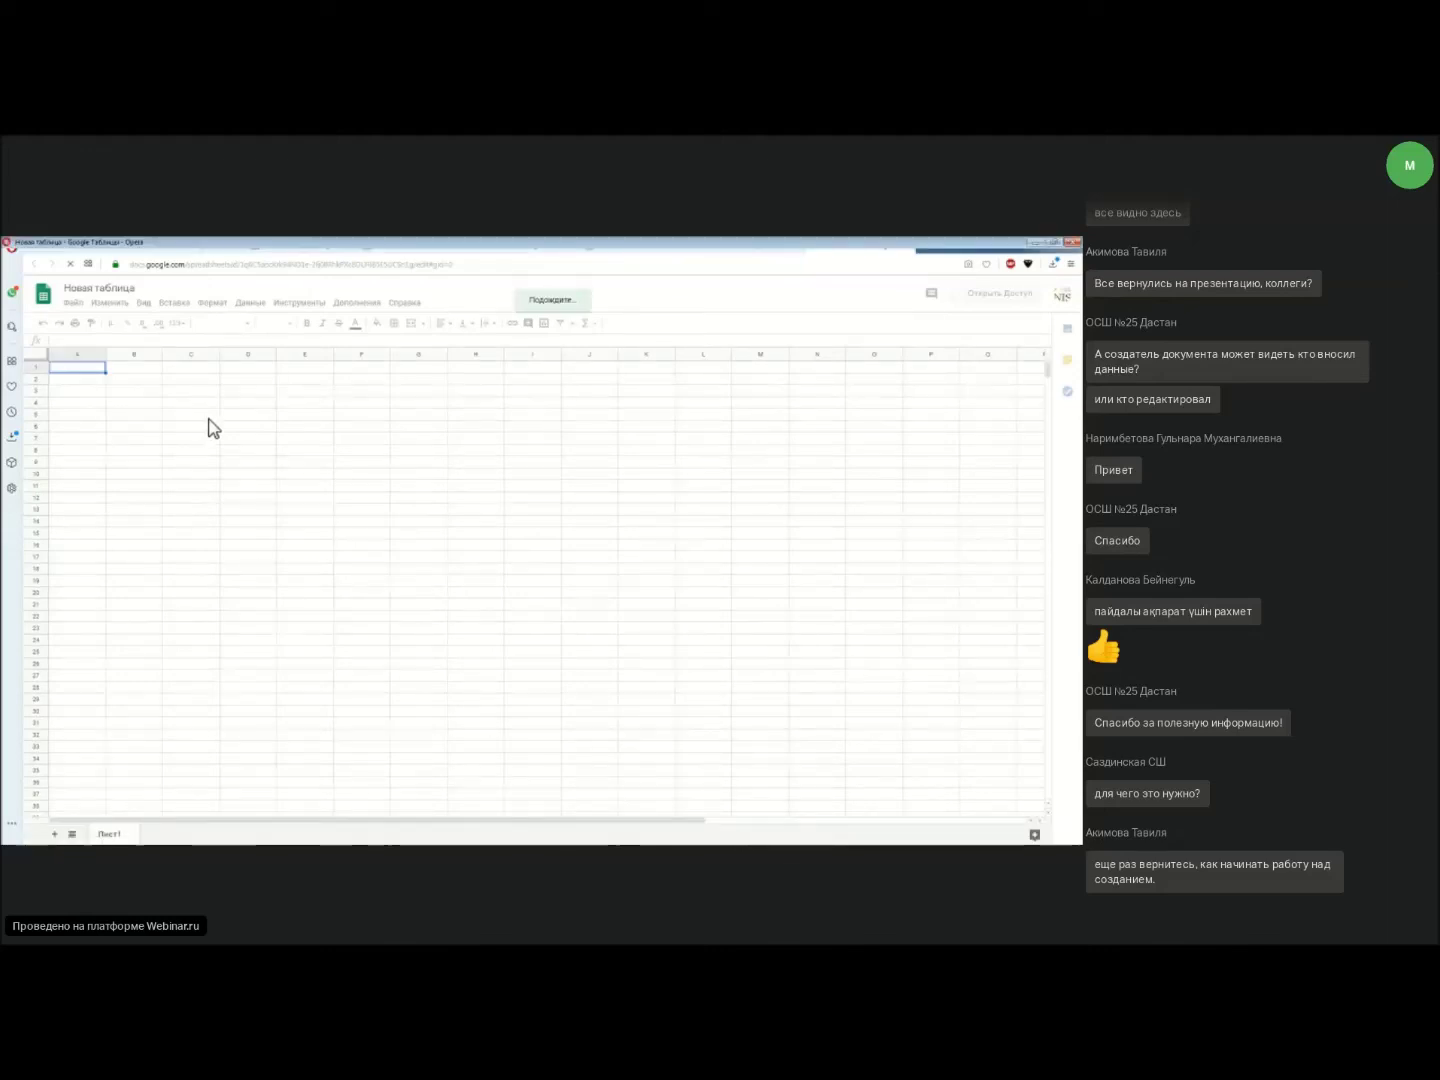
key(Right)
key(Down)
key(Down)
key(Down)
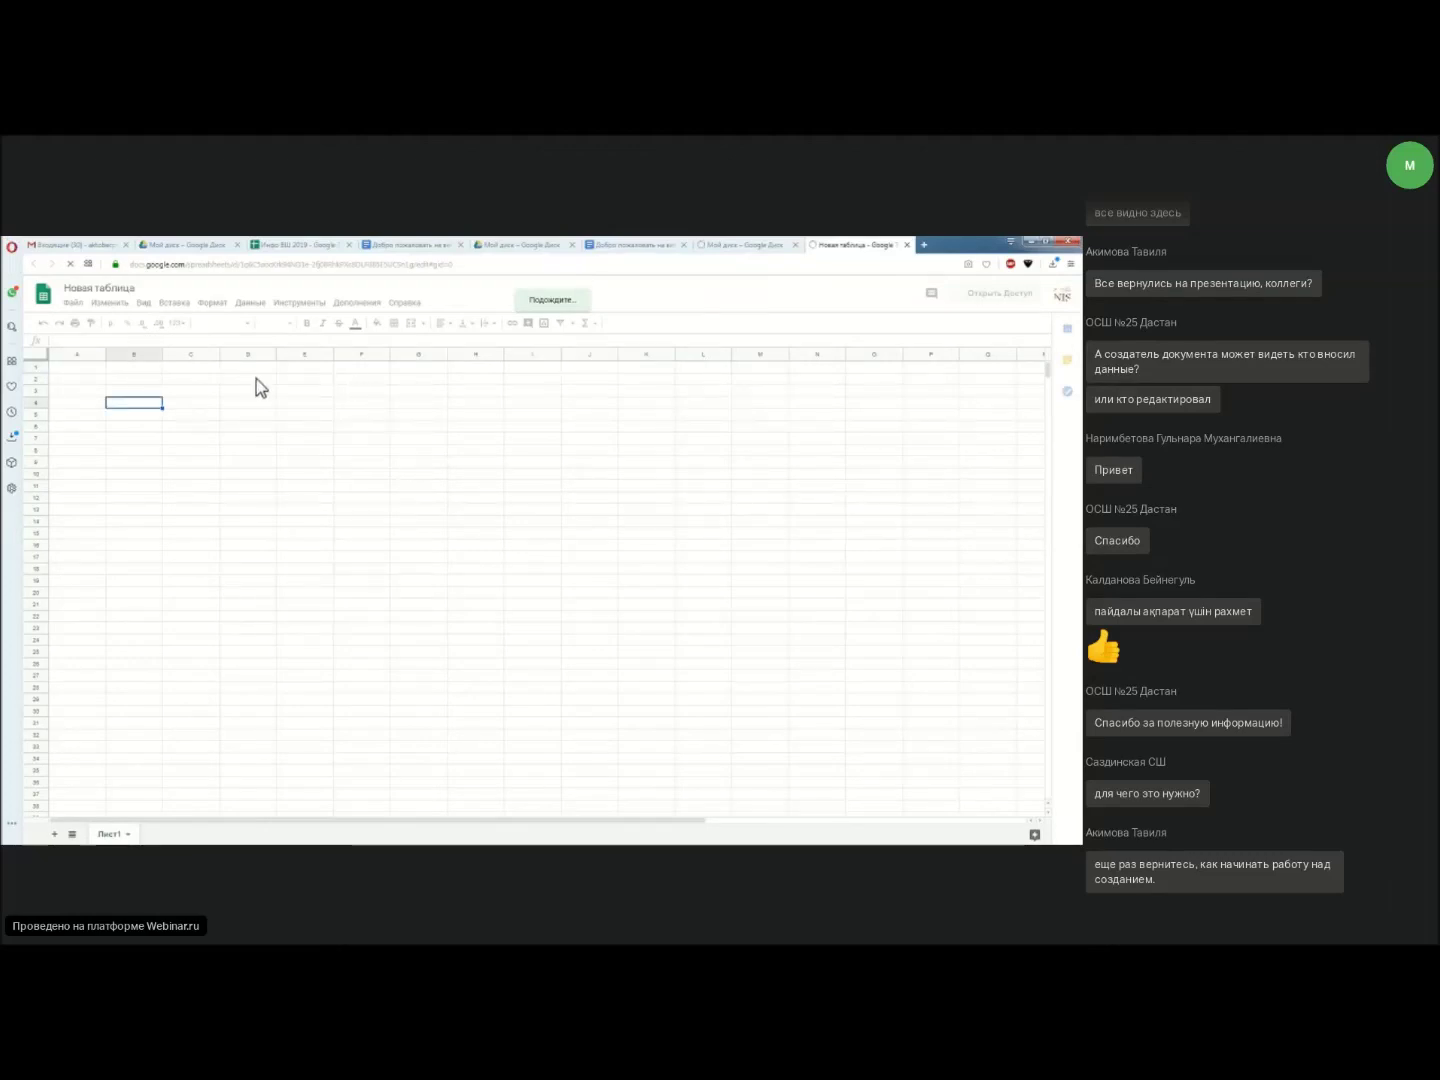
Enter the headings Ваш НИК in B3 and Оценка за вебинар in C3, and widen column C to fit its heading.
click(153, 392)
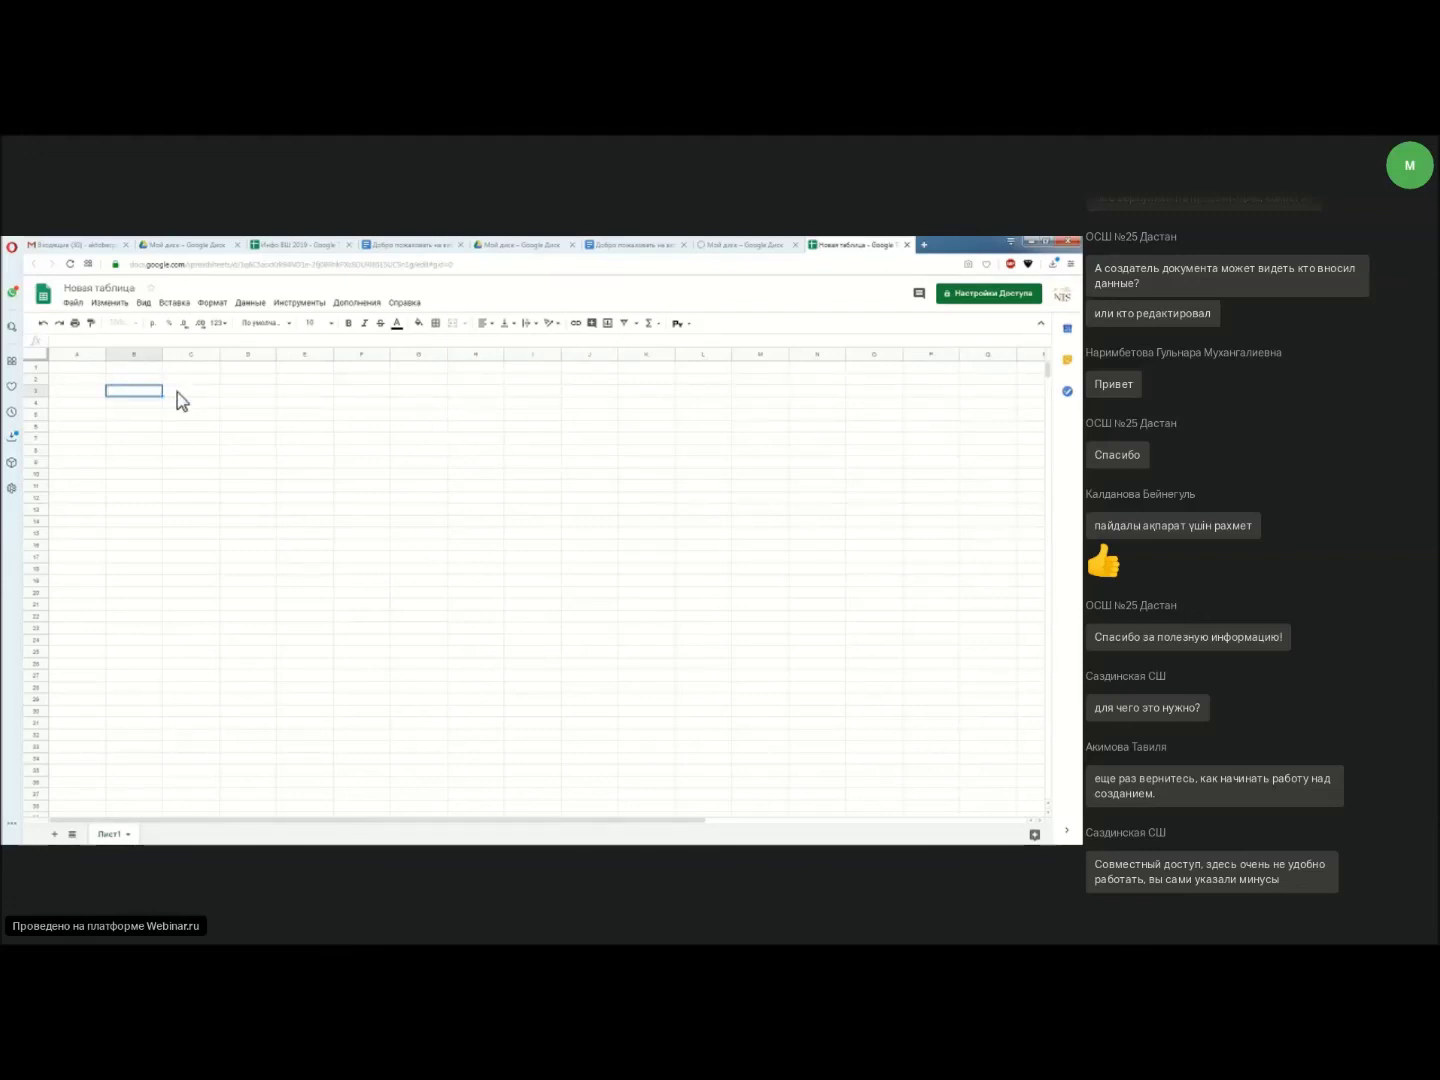
text(Van)
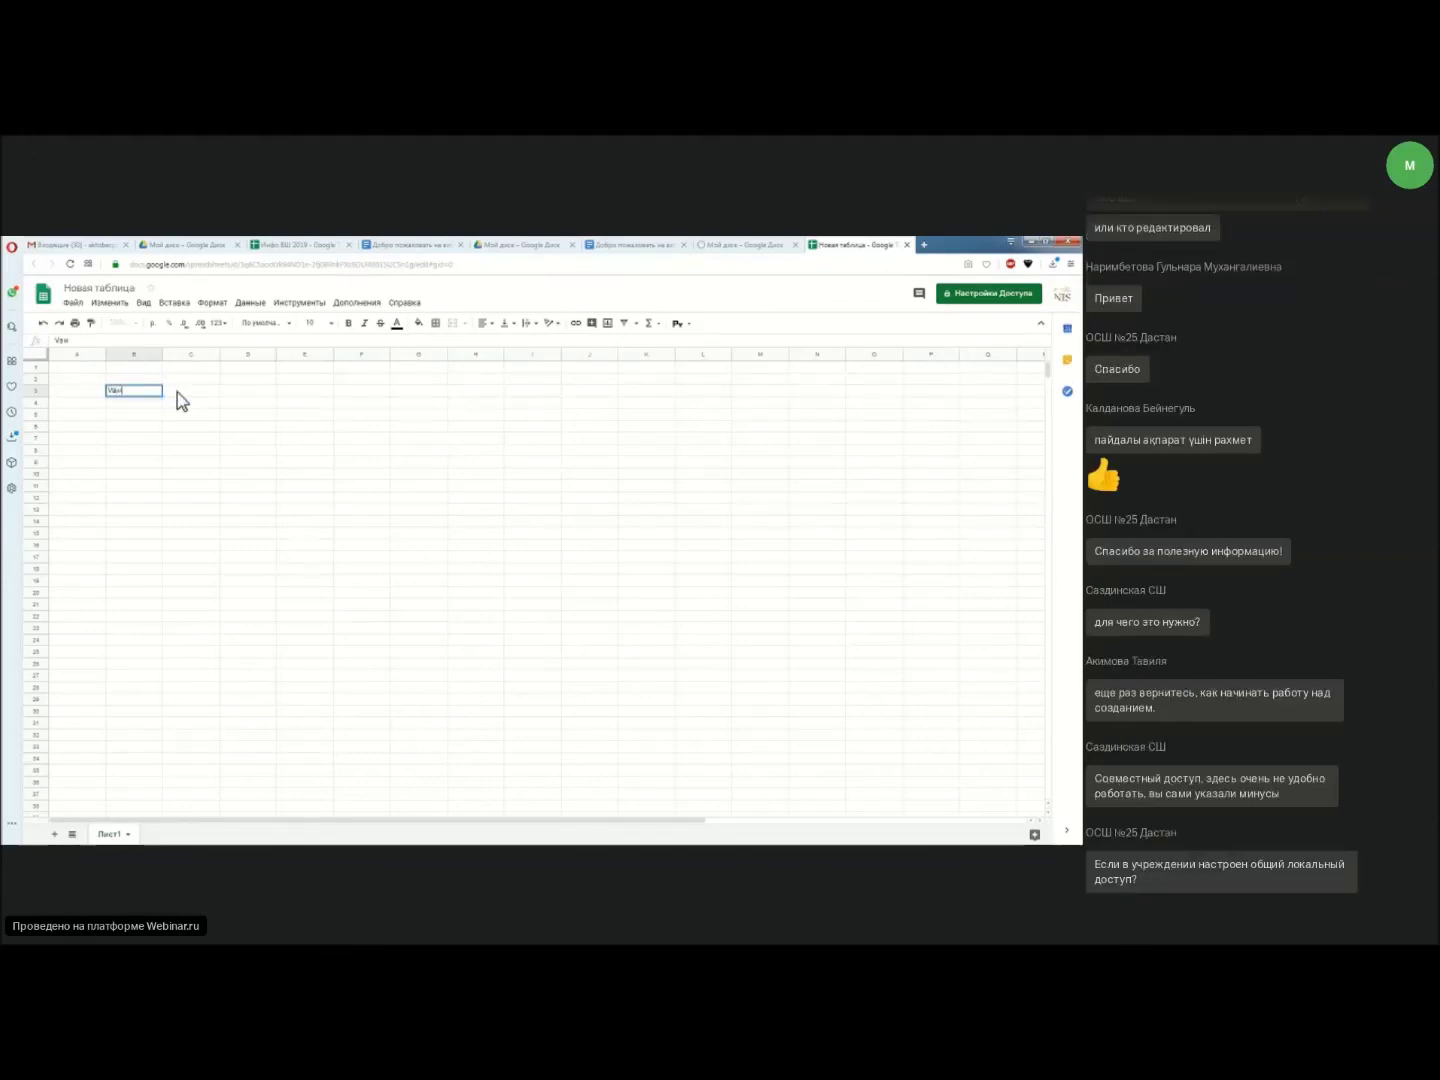
key(BackSpace)
text(Ва)
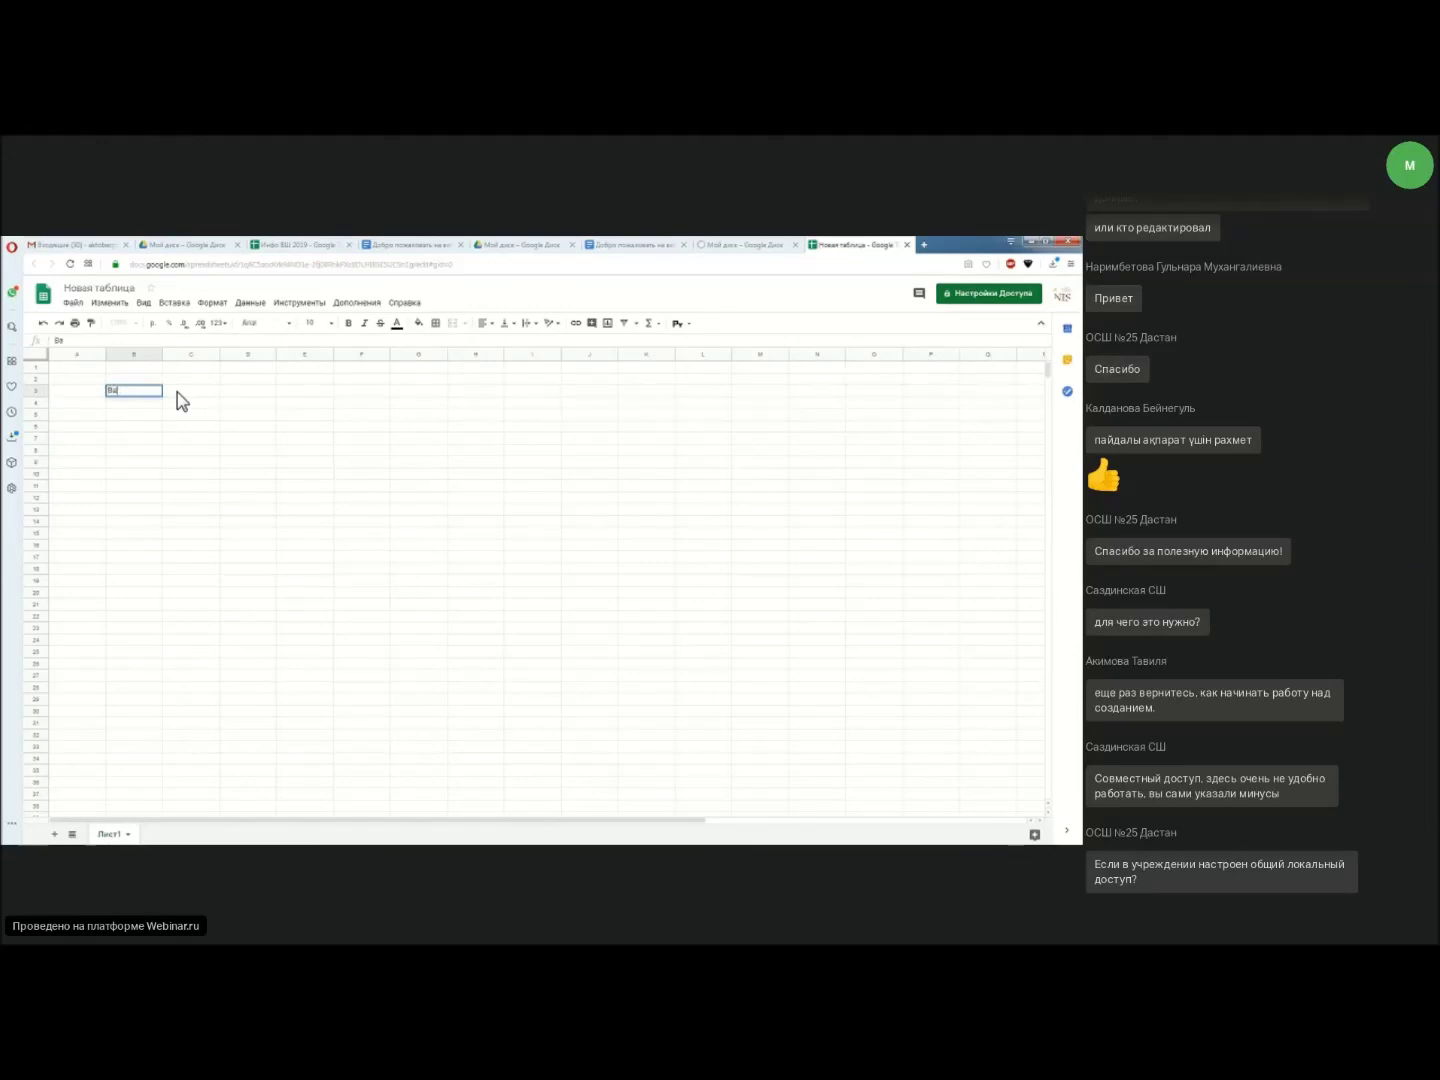
text(ш НИК)
key(Tab)
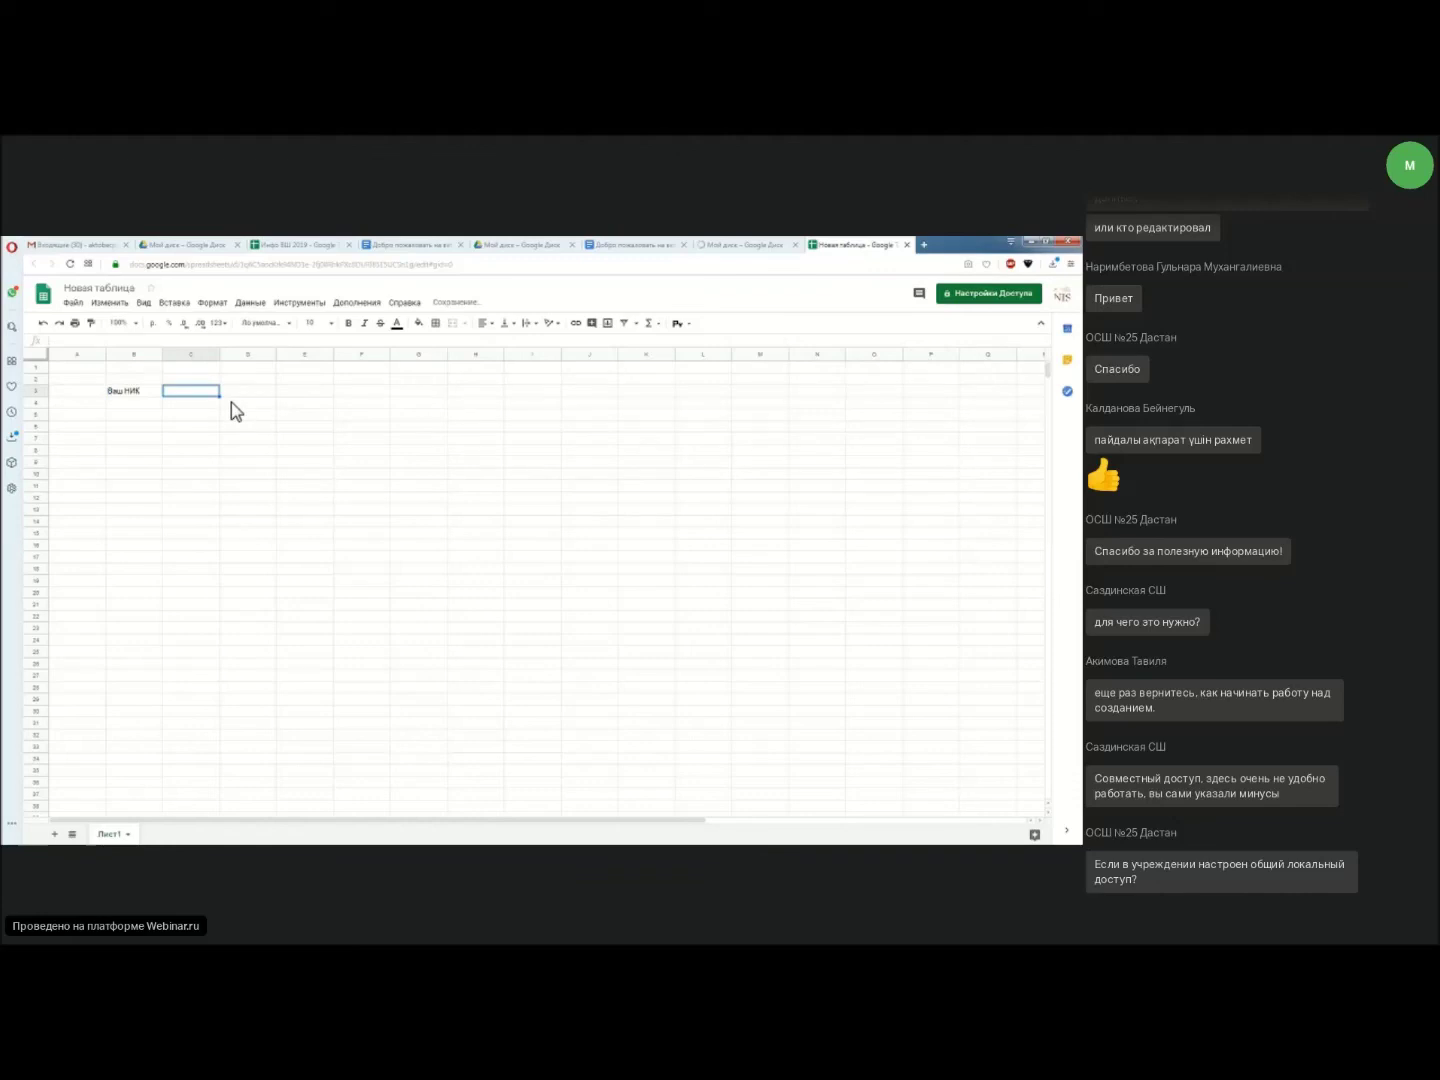
text(Оценка за)
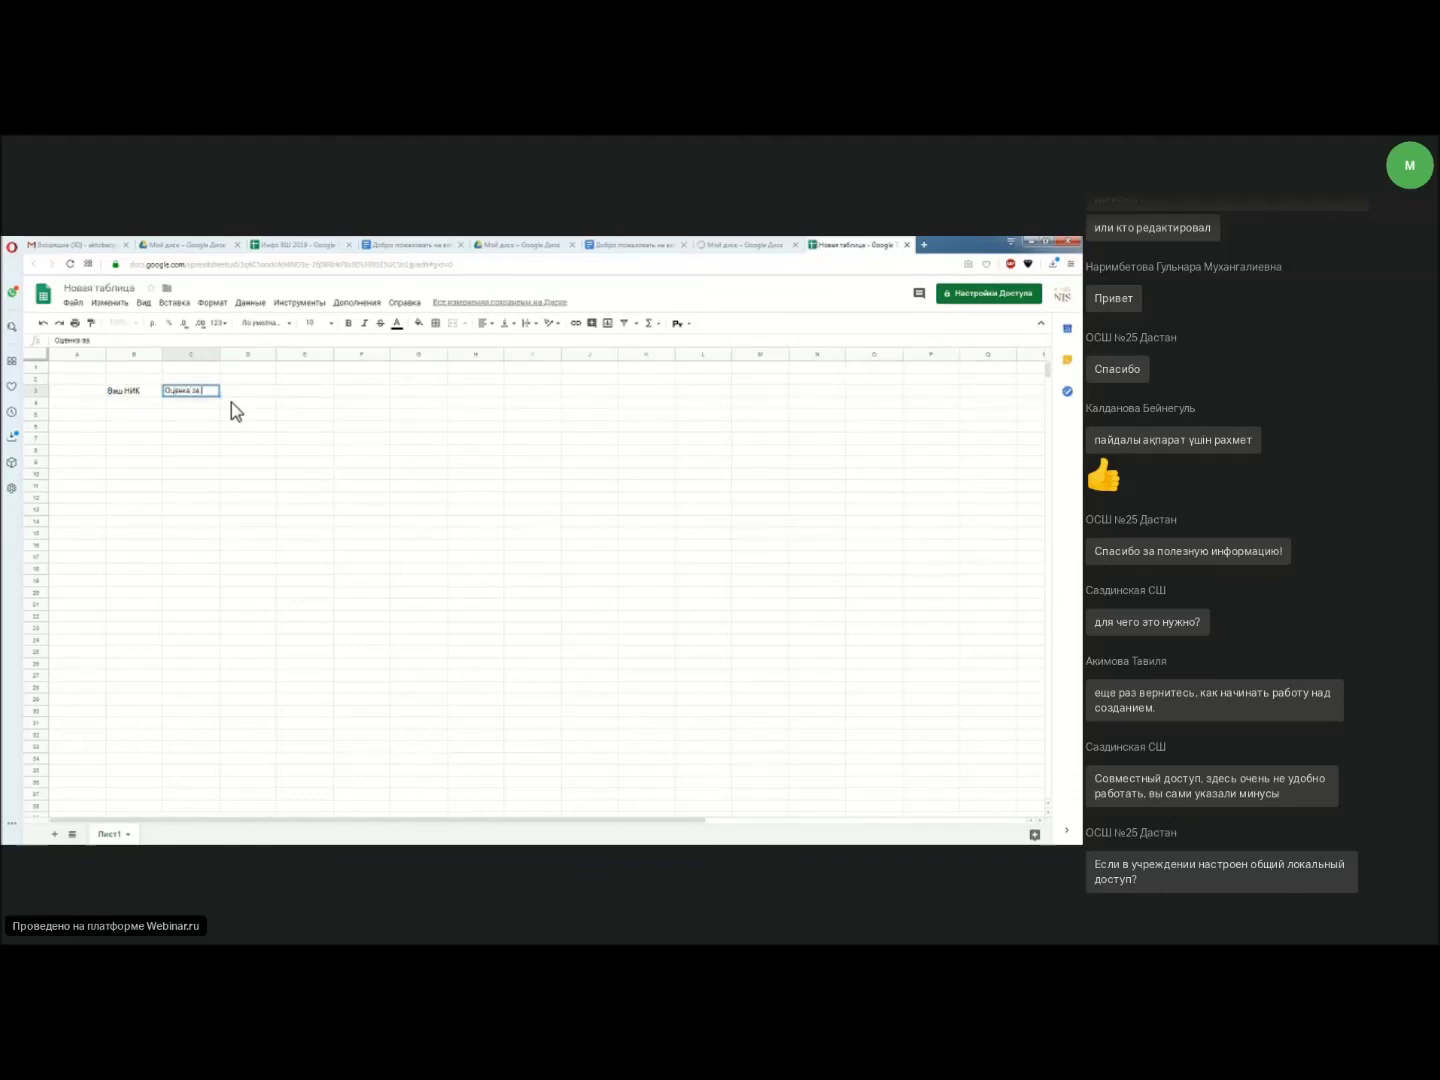
text( вебинар)
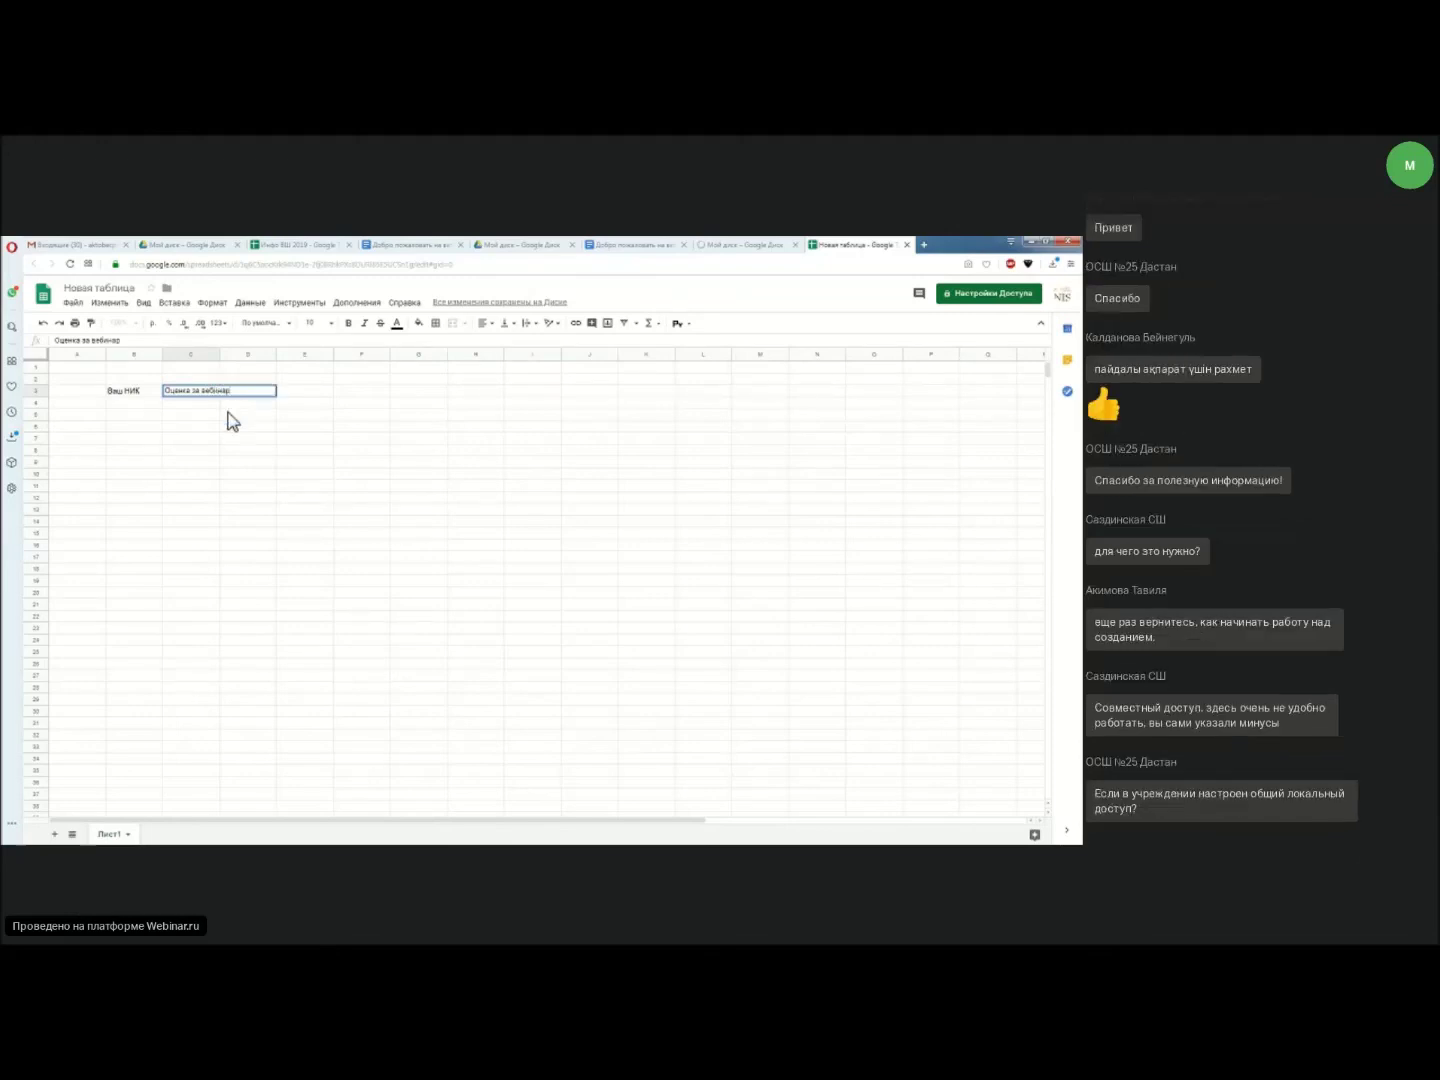
key(Return)
click(216, 355)
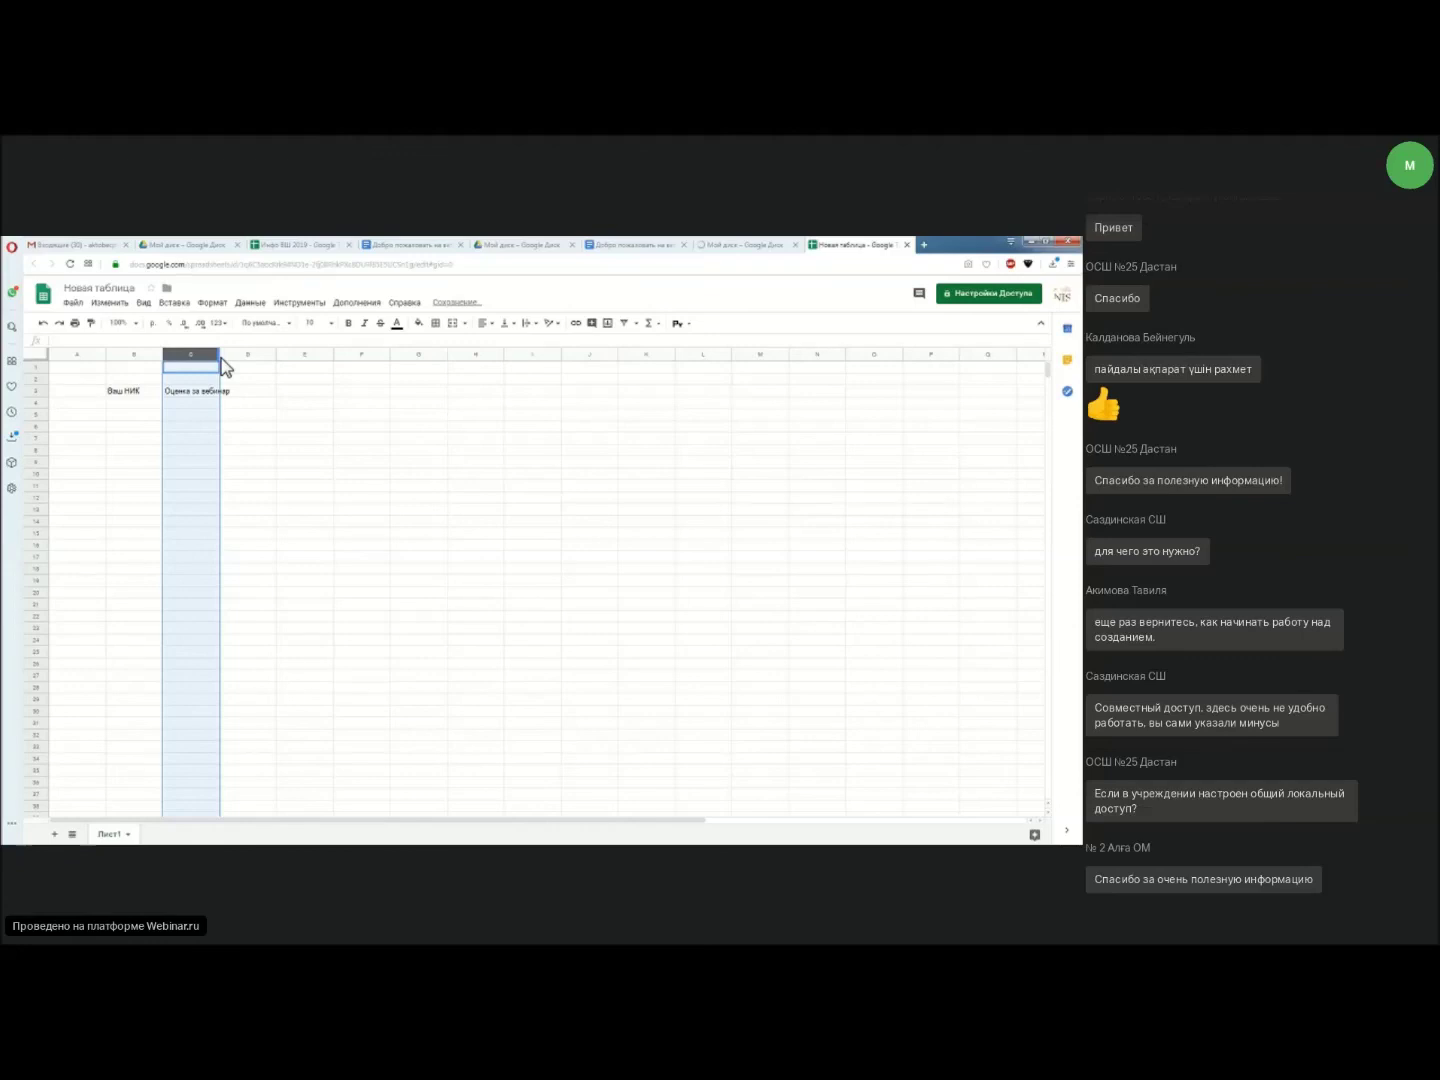
drag(220, 358, 185, 440)
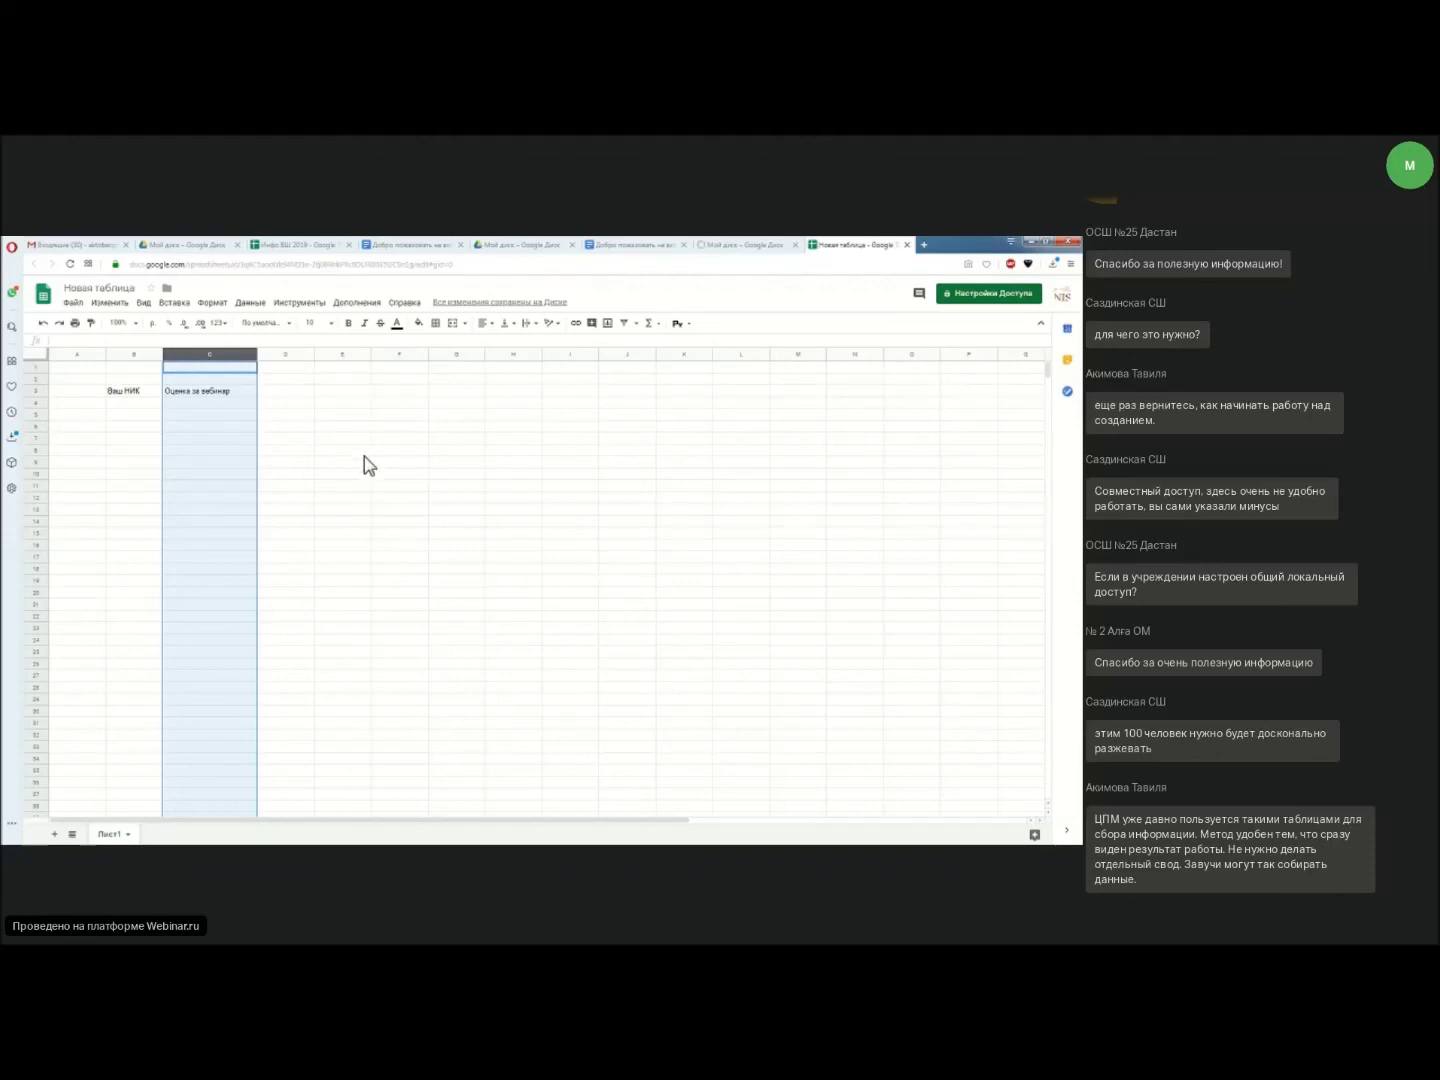
Add the heading № in A3 and fill the numbers 1 to 9 below it in A4:A12.
click(181, 406)
click(134, 403)
click(86, 391)
text(№)
key(Return)
text(1)
key(Return)
text(2)
key(Return)
drag(95, 404, 103, 502)
Apply all borders to A3:C12 and centre its contents horizontally and vertically.
drag(78, 391, 210, 507)
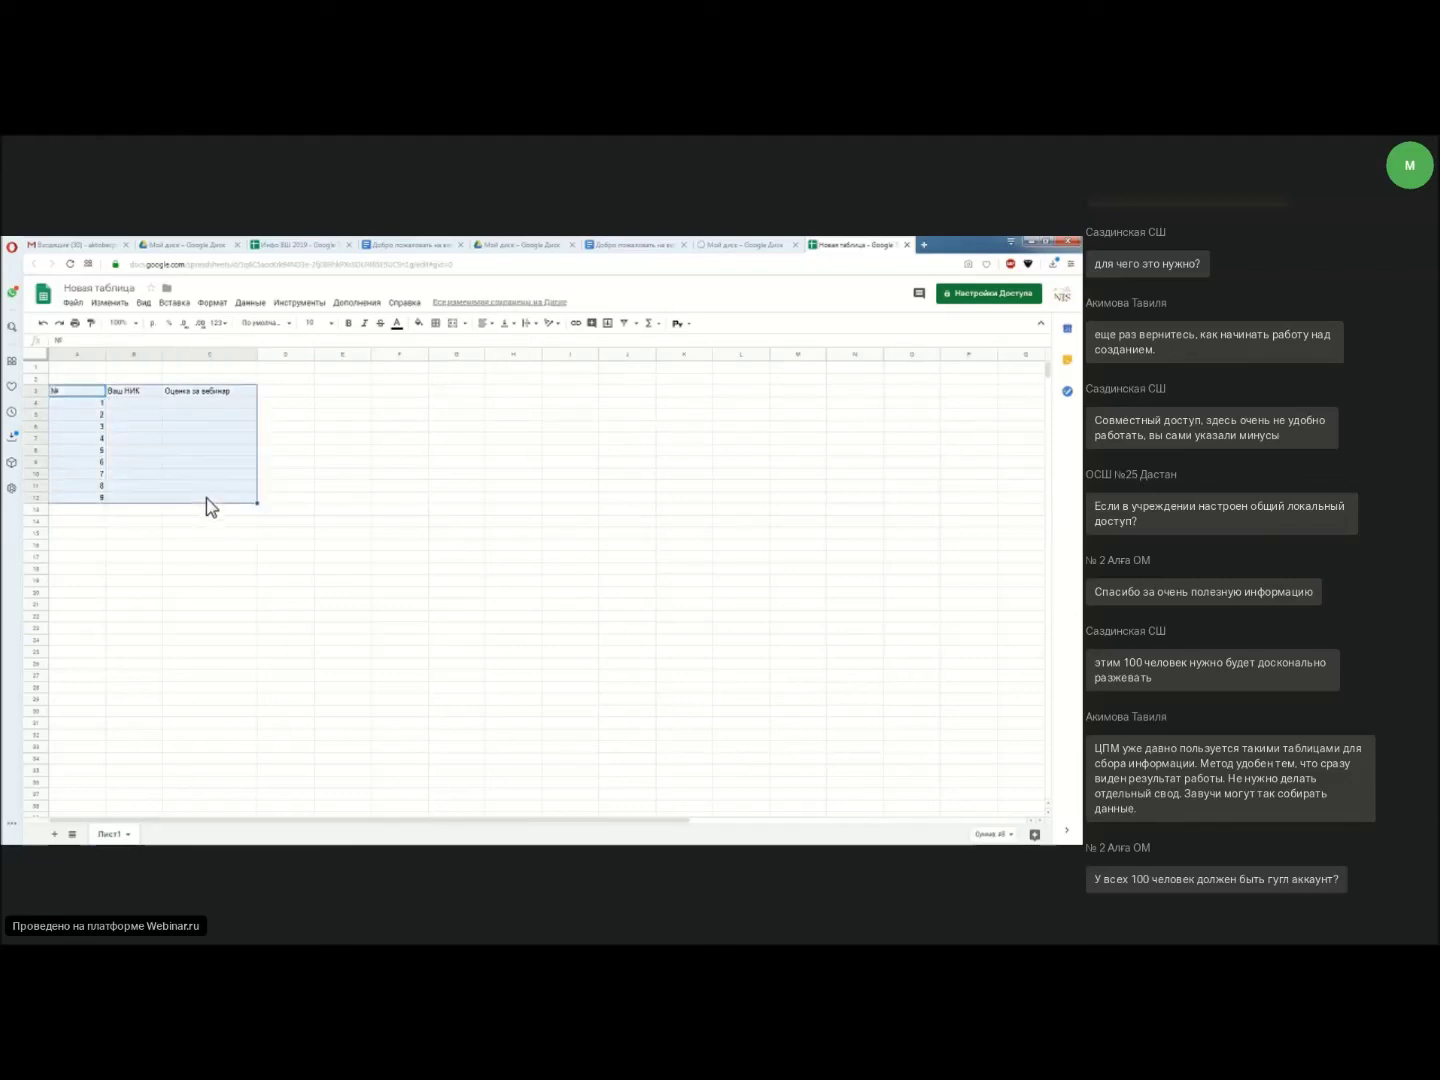
click(435, 322)
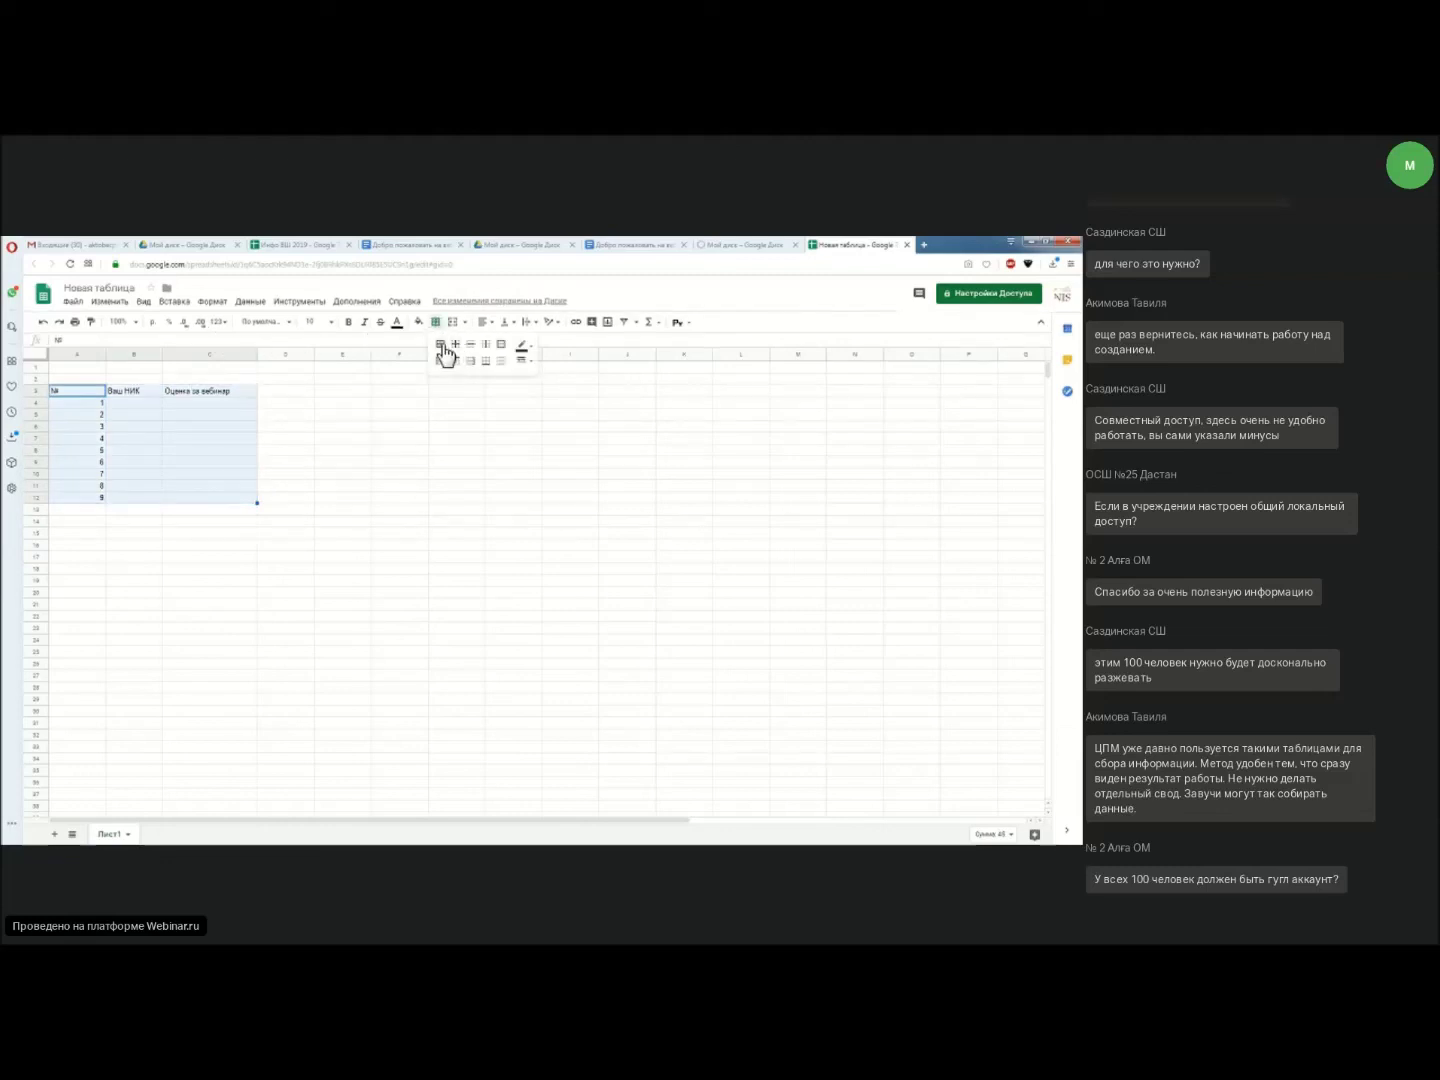
click(440, 344)
click(491, 323)
click(497, 341)
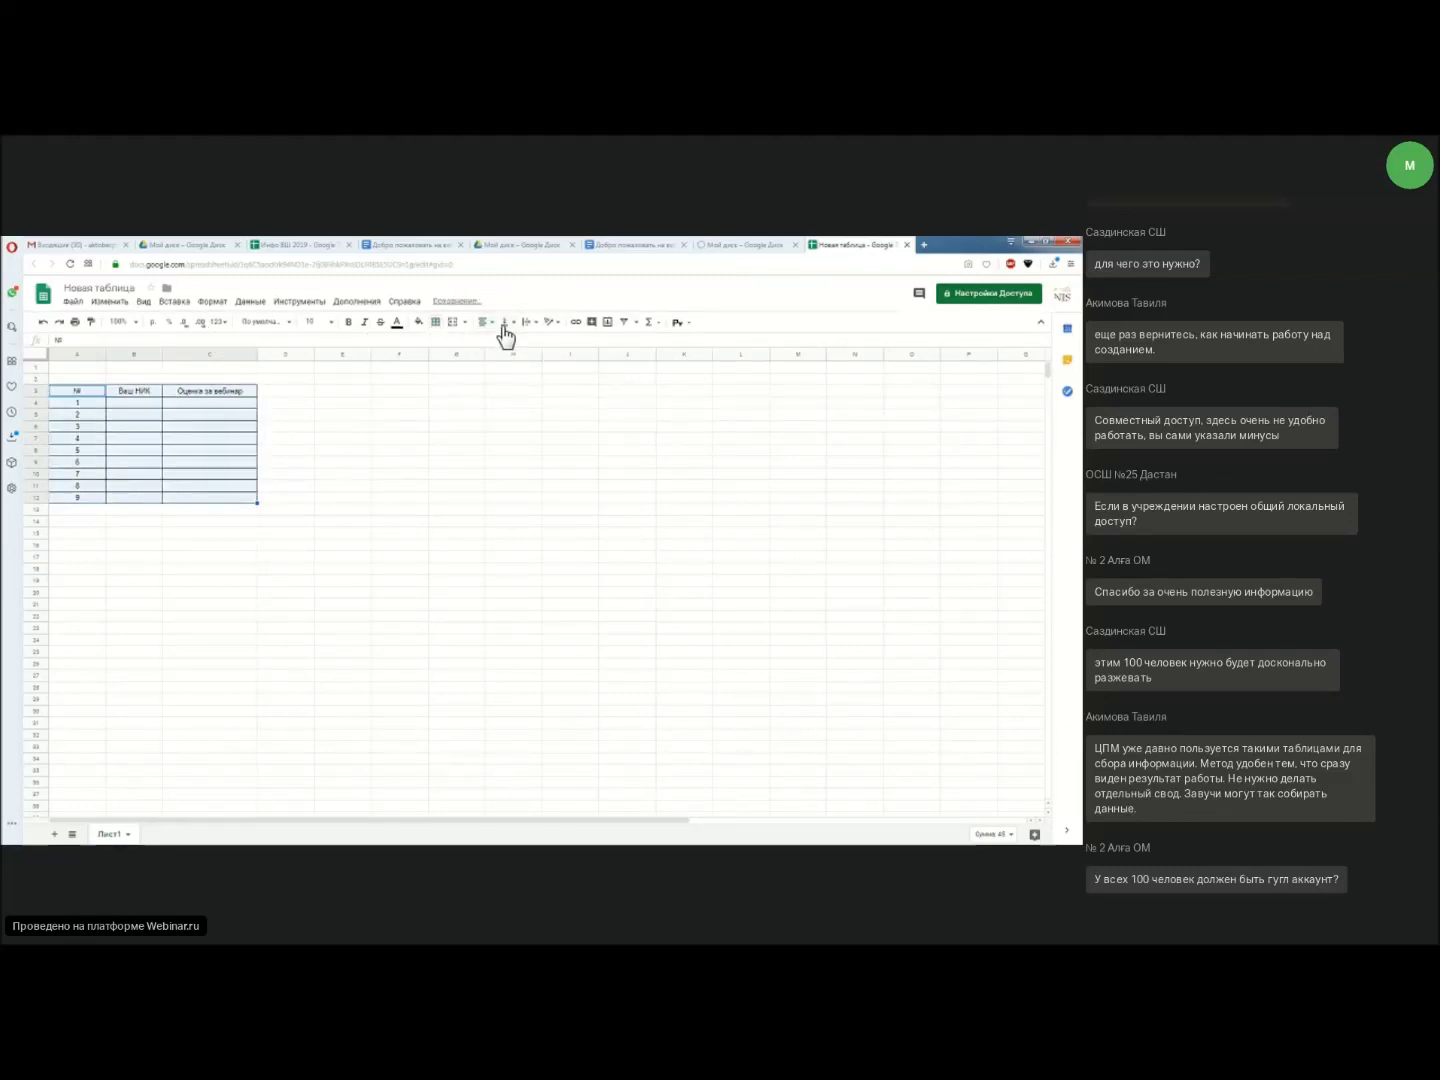
click(506, 322)
click(522, 343)
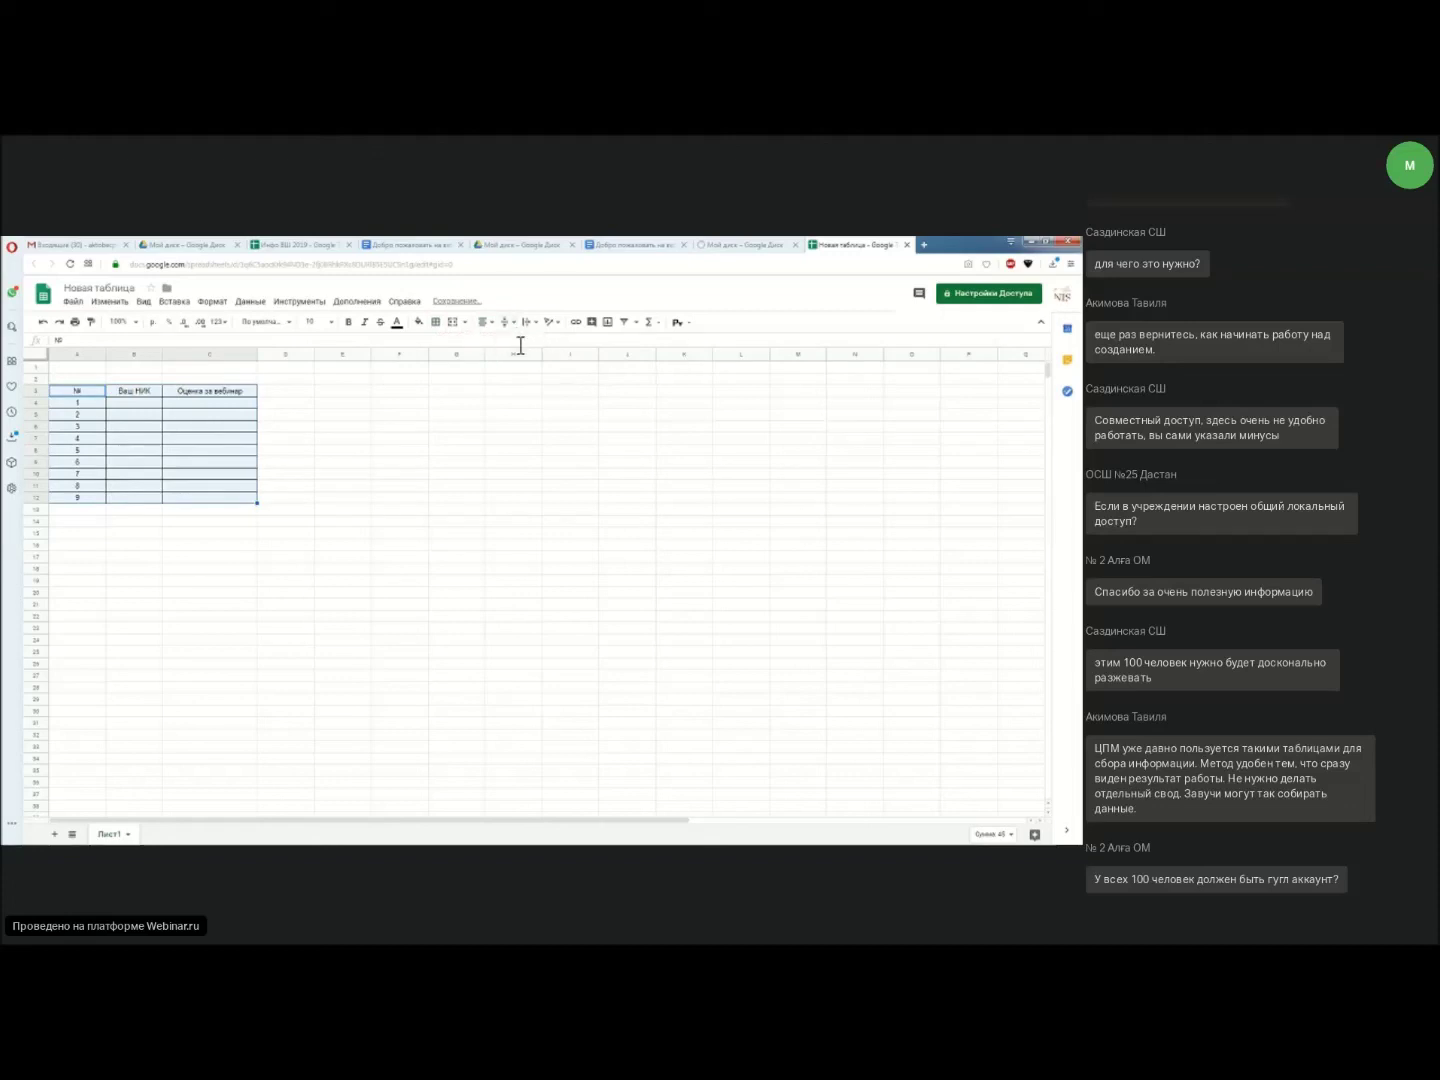
Widen the Ваш НИК column to about twice its width.
click(146, 404)
click(172, 379)
drag(166, 357, 229, 357)
Fill in the first table row with Админ under Ваш НИК and 0 under Оценка за вебинар.
double_click(183, 406)
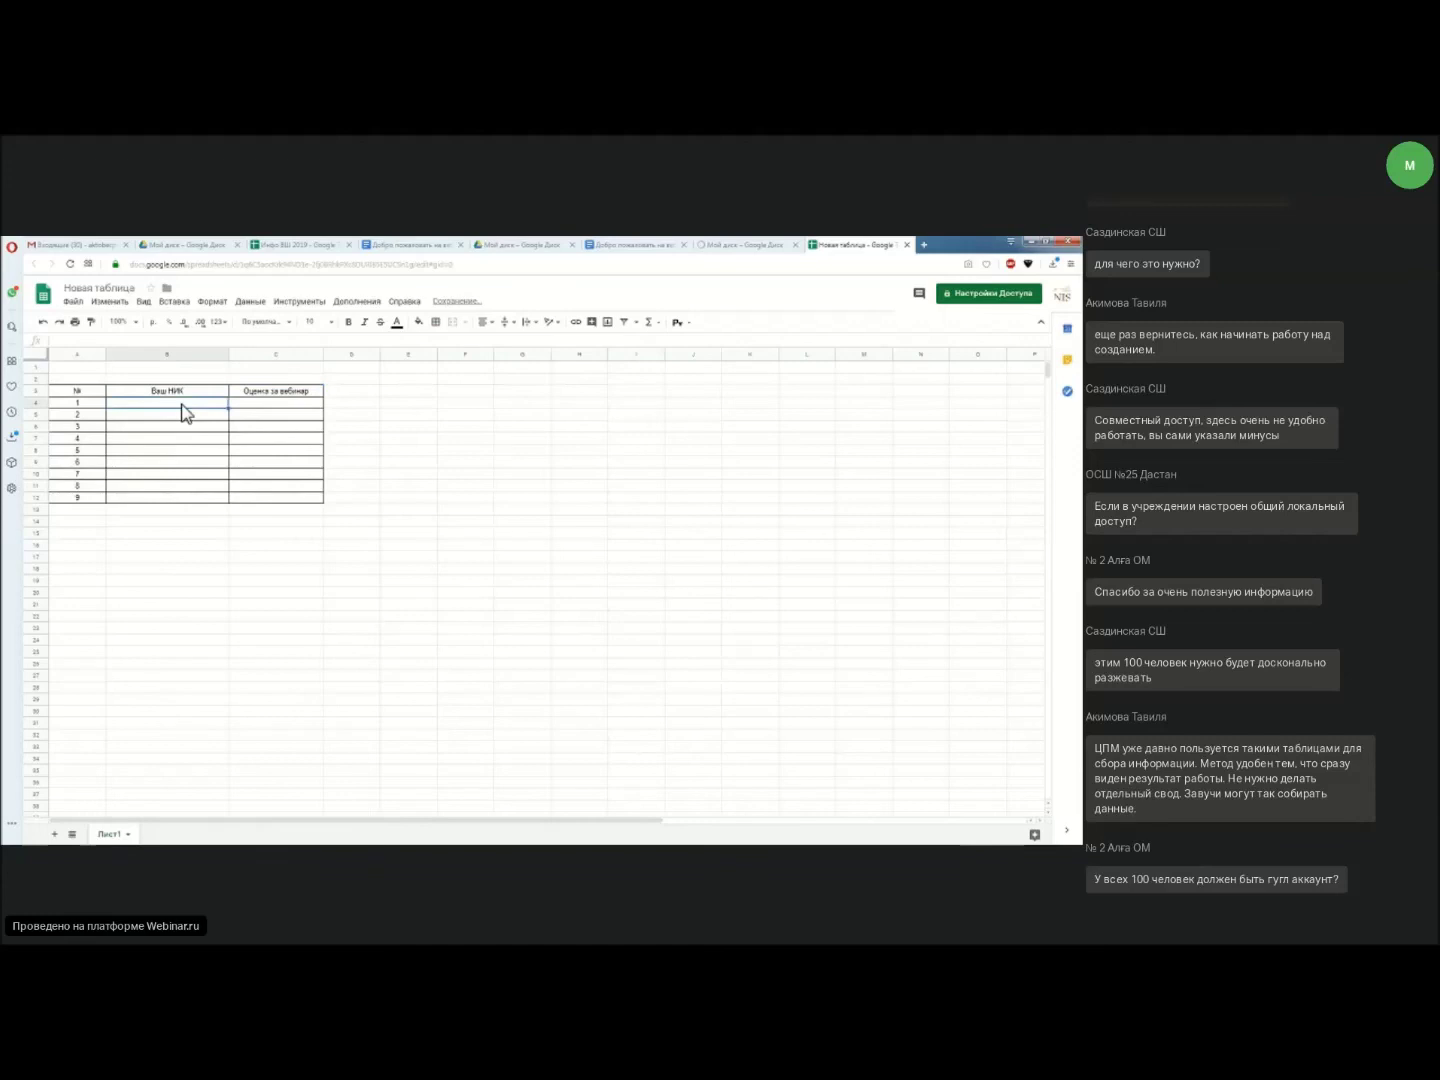
text(Ф)
key(BackSpace)
text(Админ)
key(Tab)
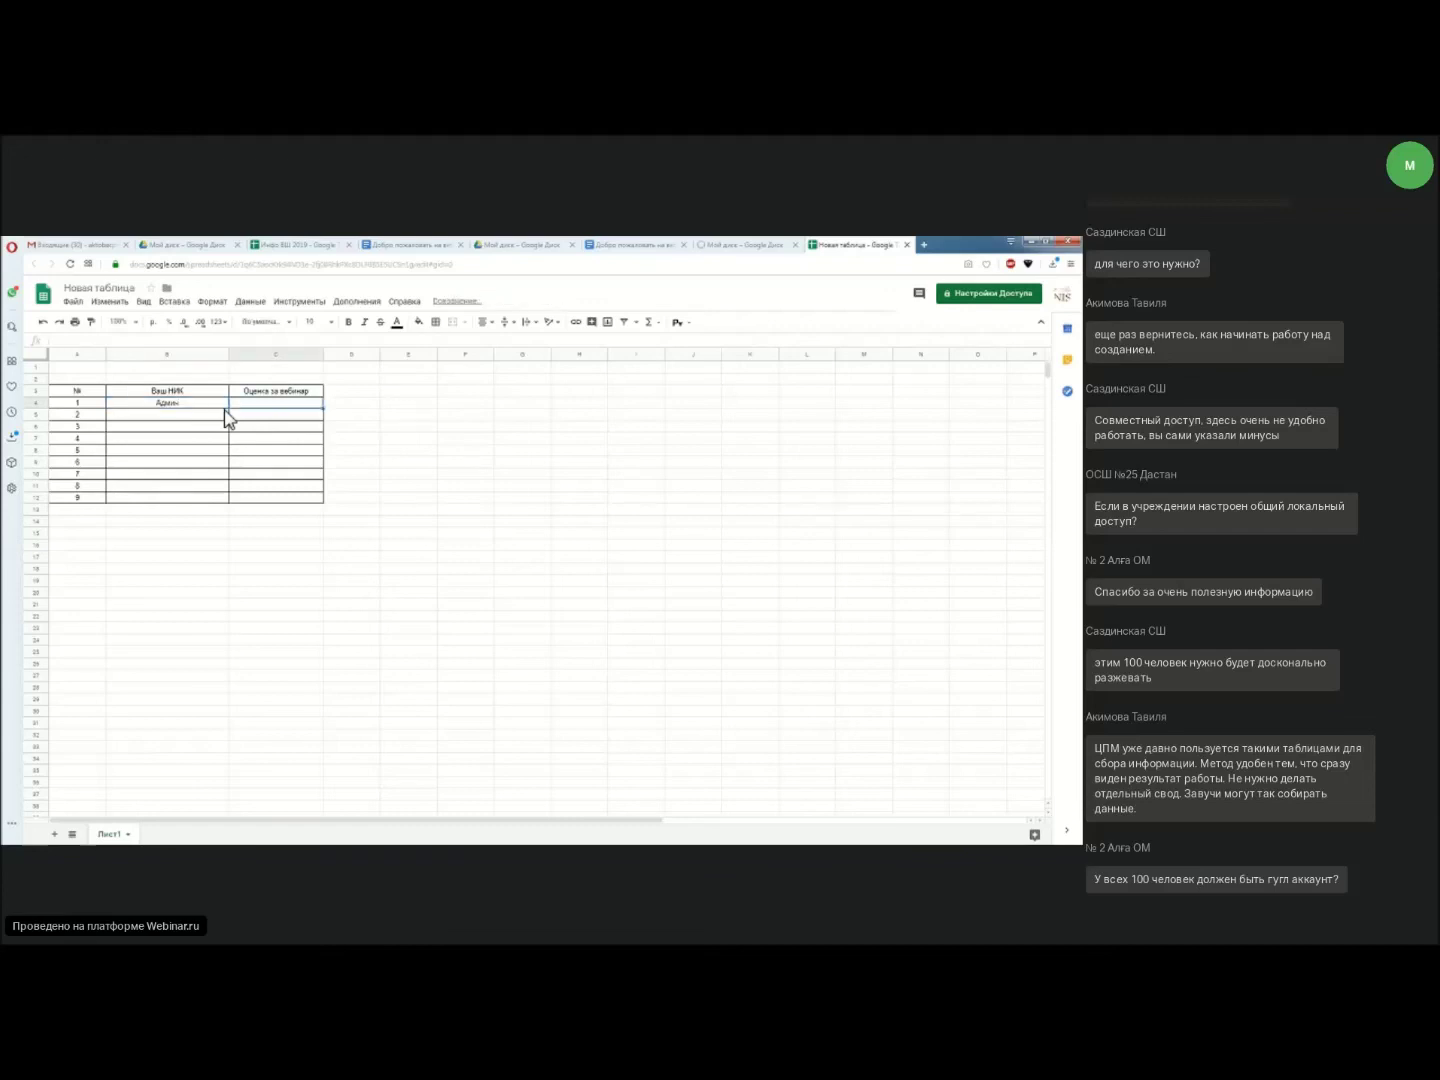
text(0)
key(Return)
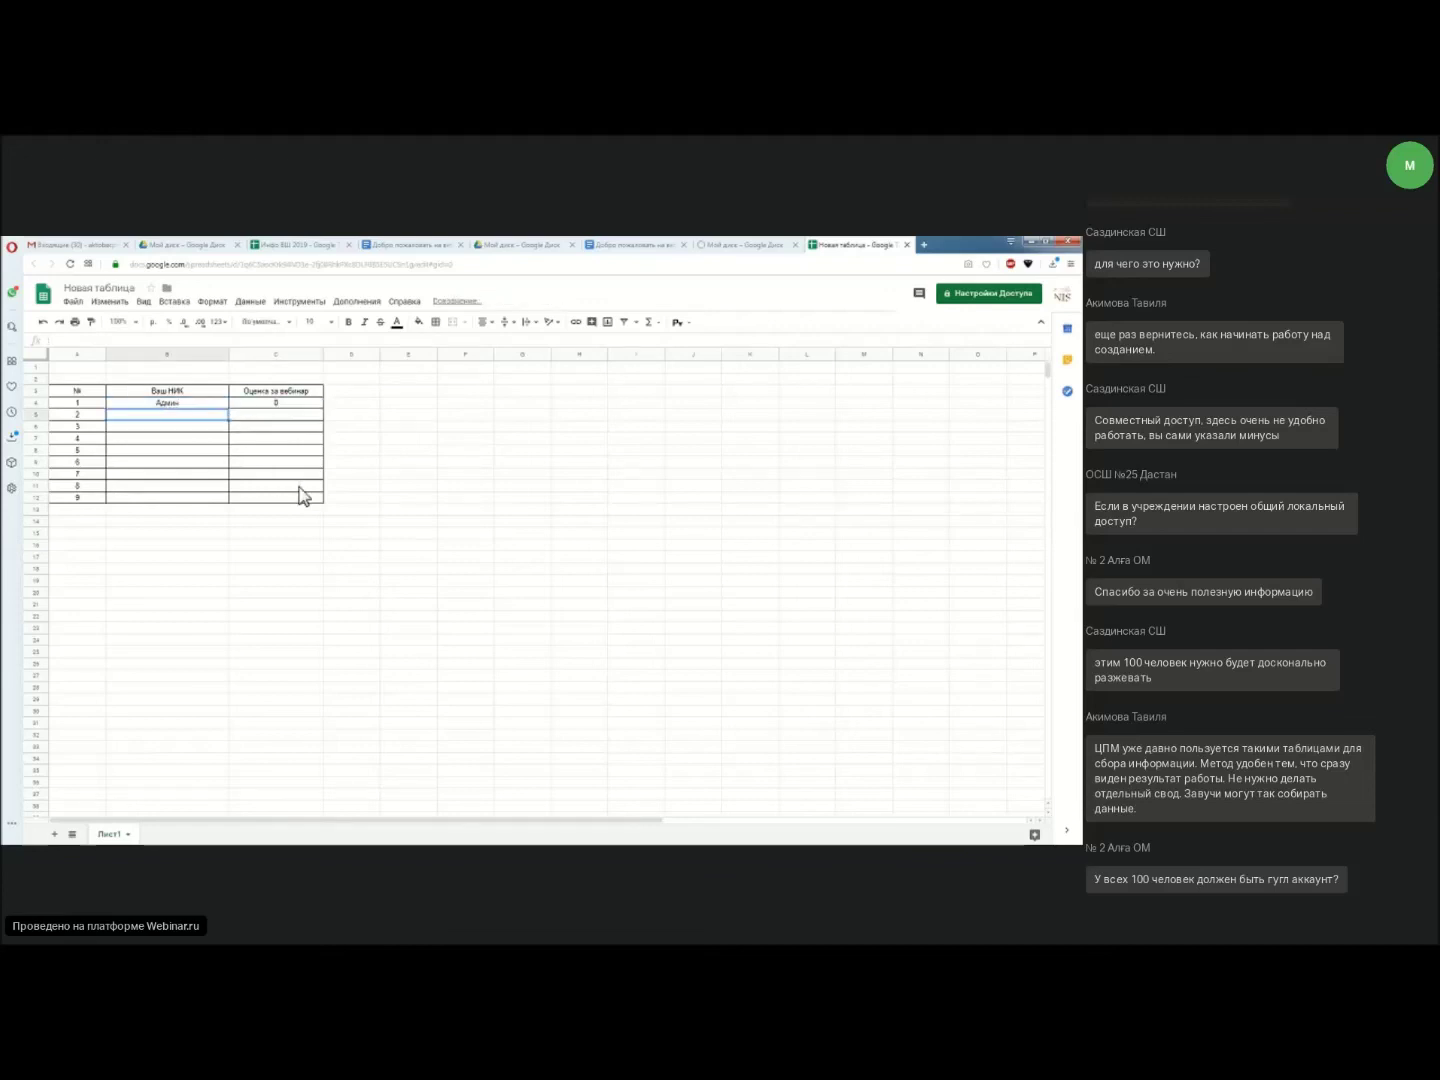
Renumber the № column to start from 0 in A4 and run to 9 in A13.
click(86, 404)
text(0)
key(Return)
text(1)
key(Return)
text(2)
key(Return)
drag(85, 414, 96, 512)
Extend the bordered table down to row 14, continuing the numbering to 10.
click(185, 499)
drag(185, 500, 245, 509)
click(345, 476)
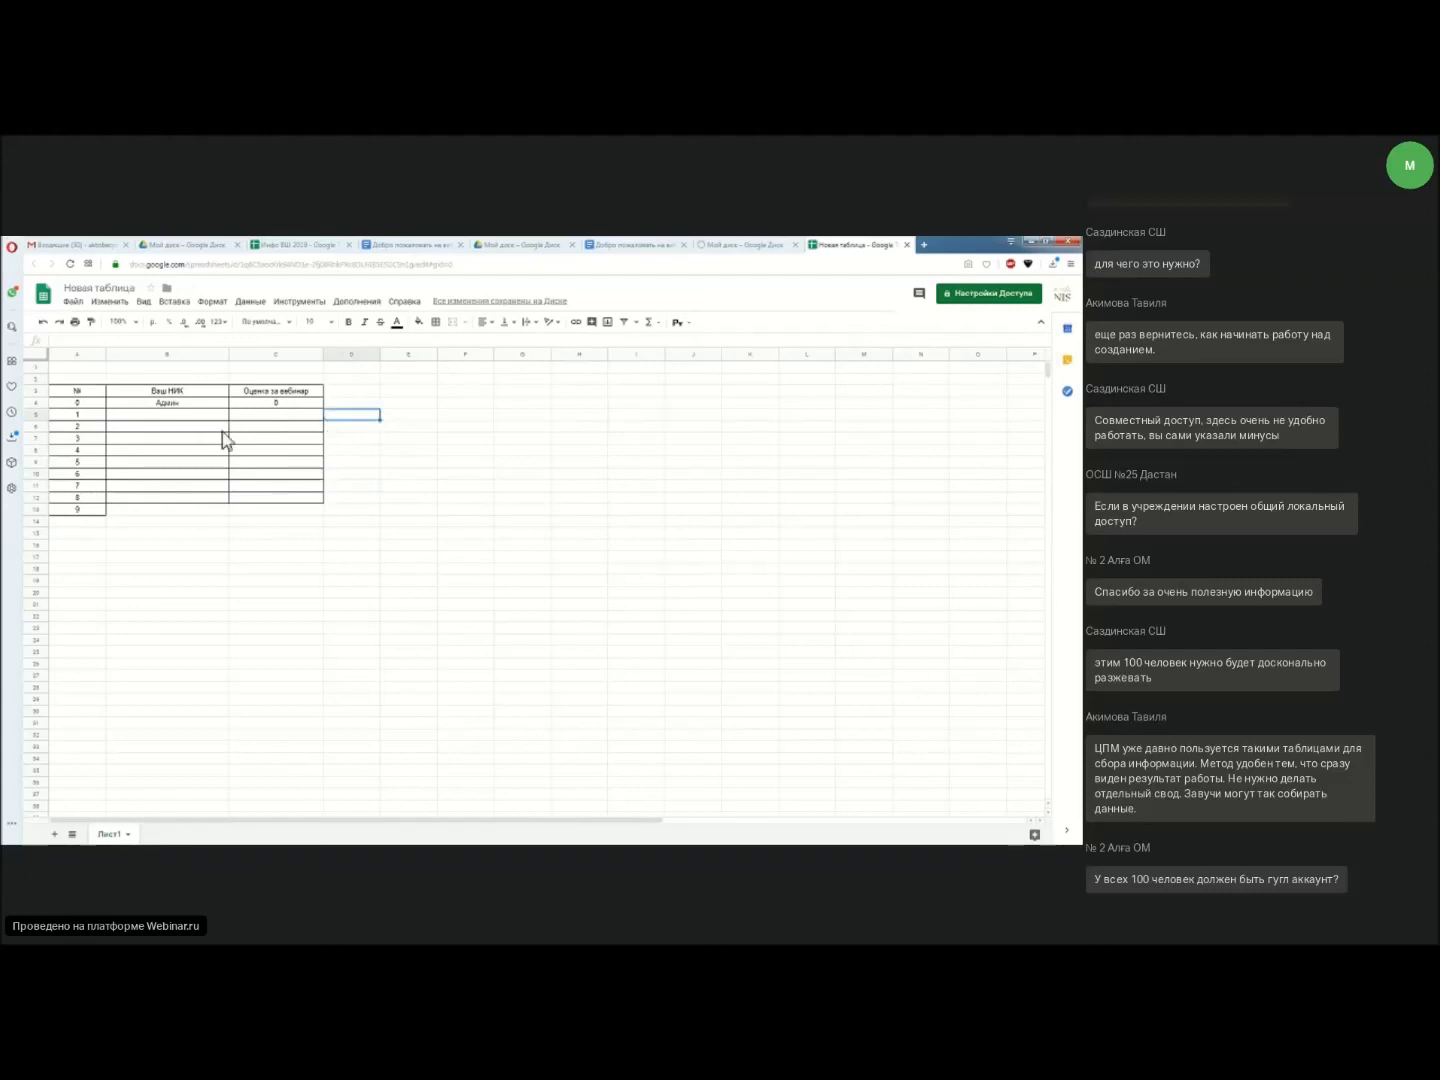
drag(98, 490, 322, 524)
click(177, 414)
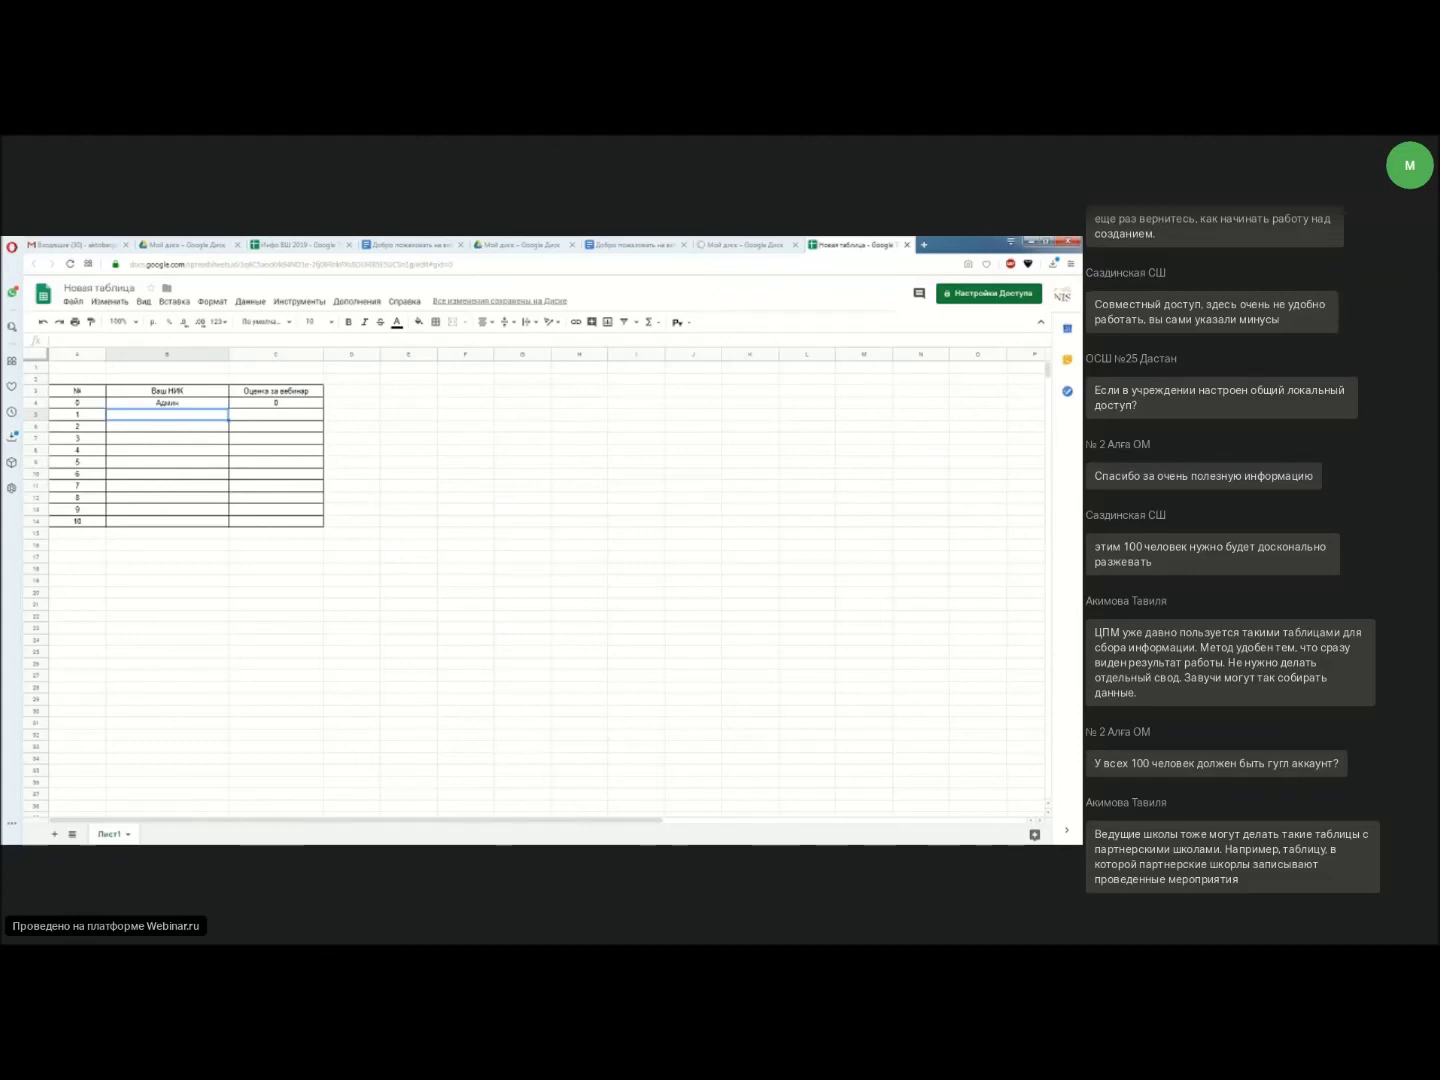
click(405, 425)
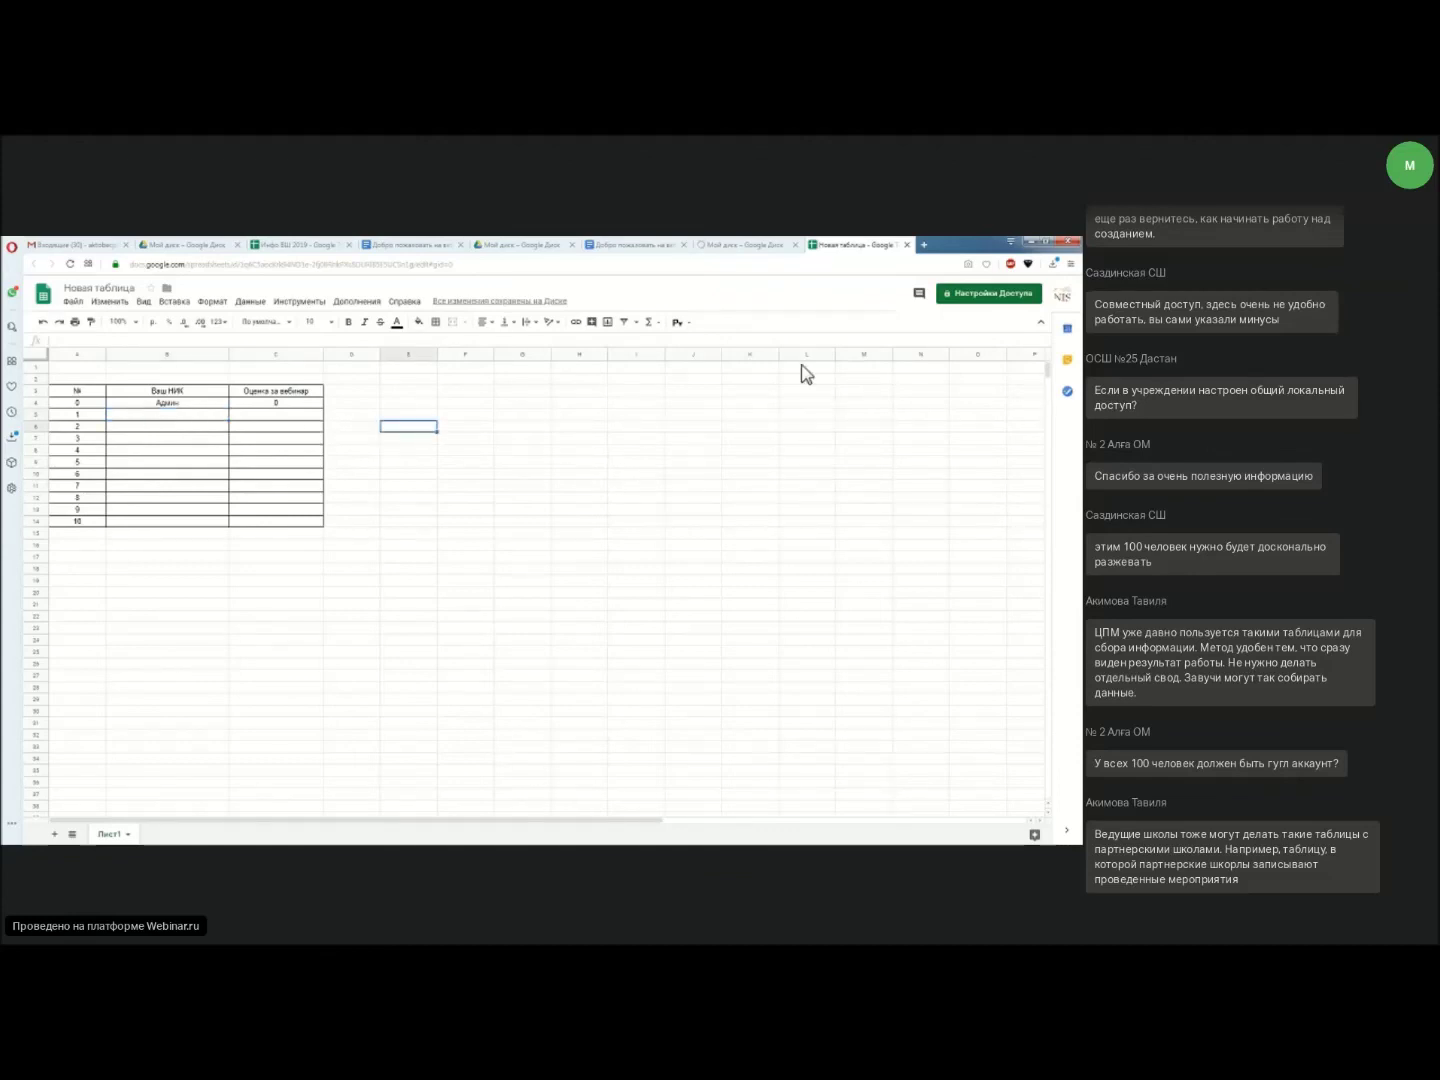
Start sharing the spreadsheet and name it Оценка вебинару.
click(966, 296)
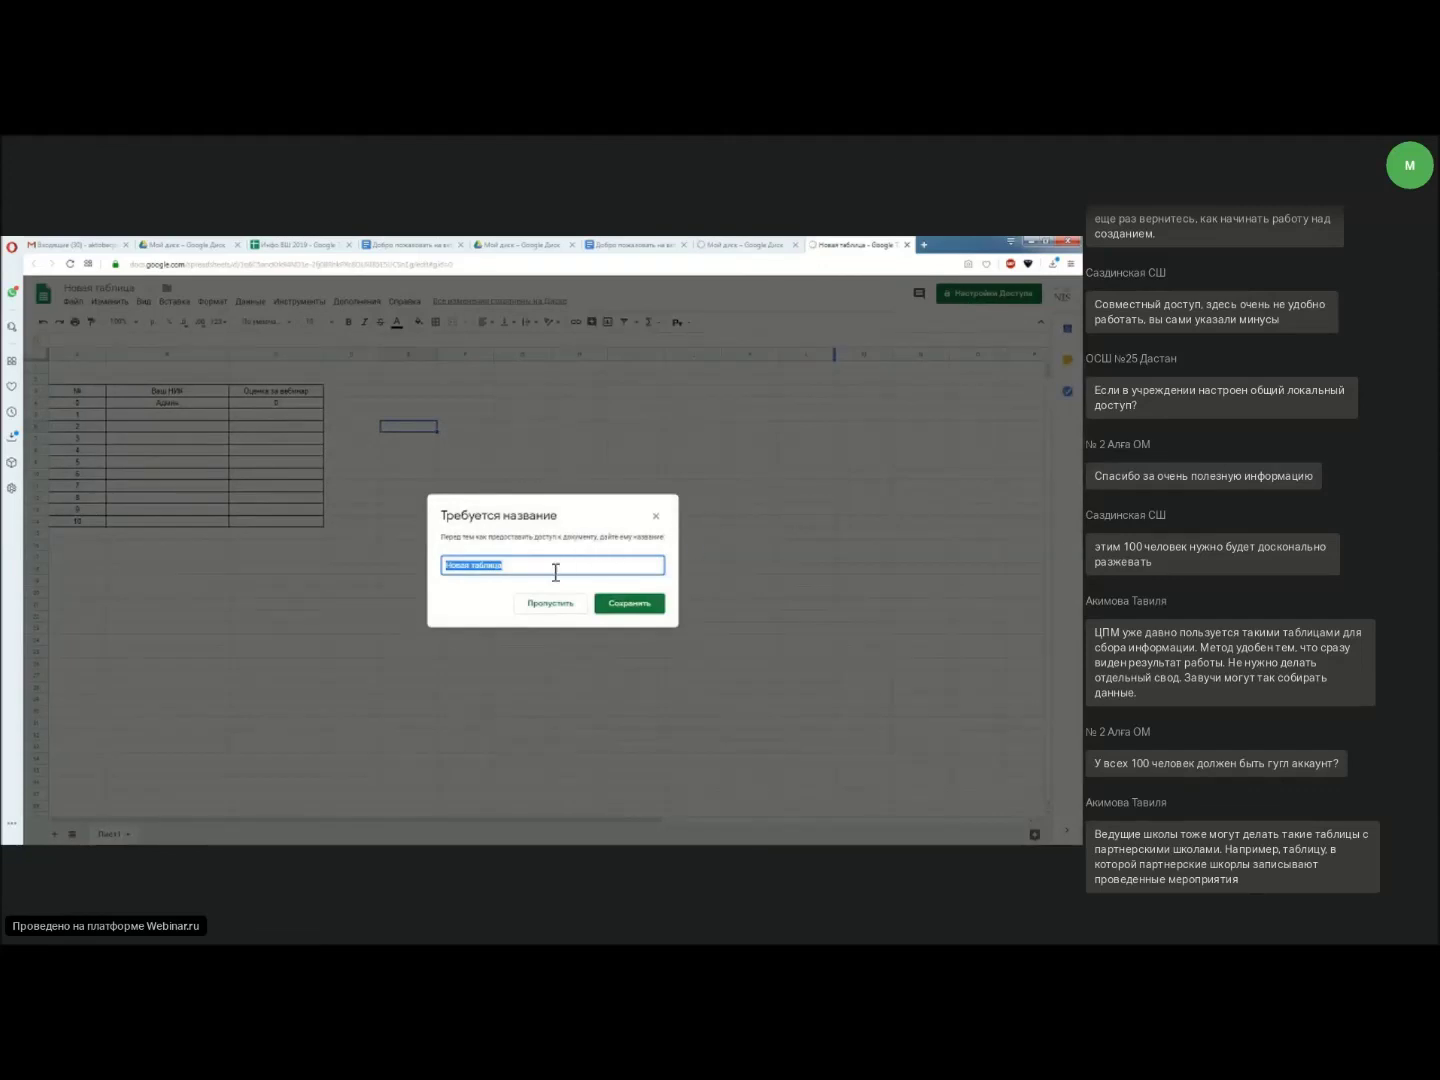
drag(516, 568, 421, 570)
text(Оценка вебинару)
click(628, 612)
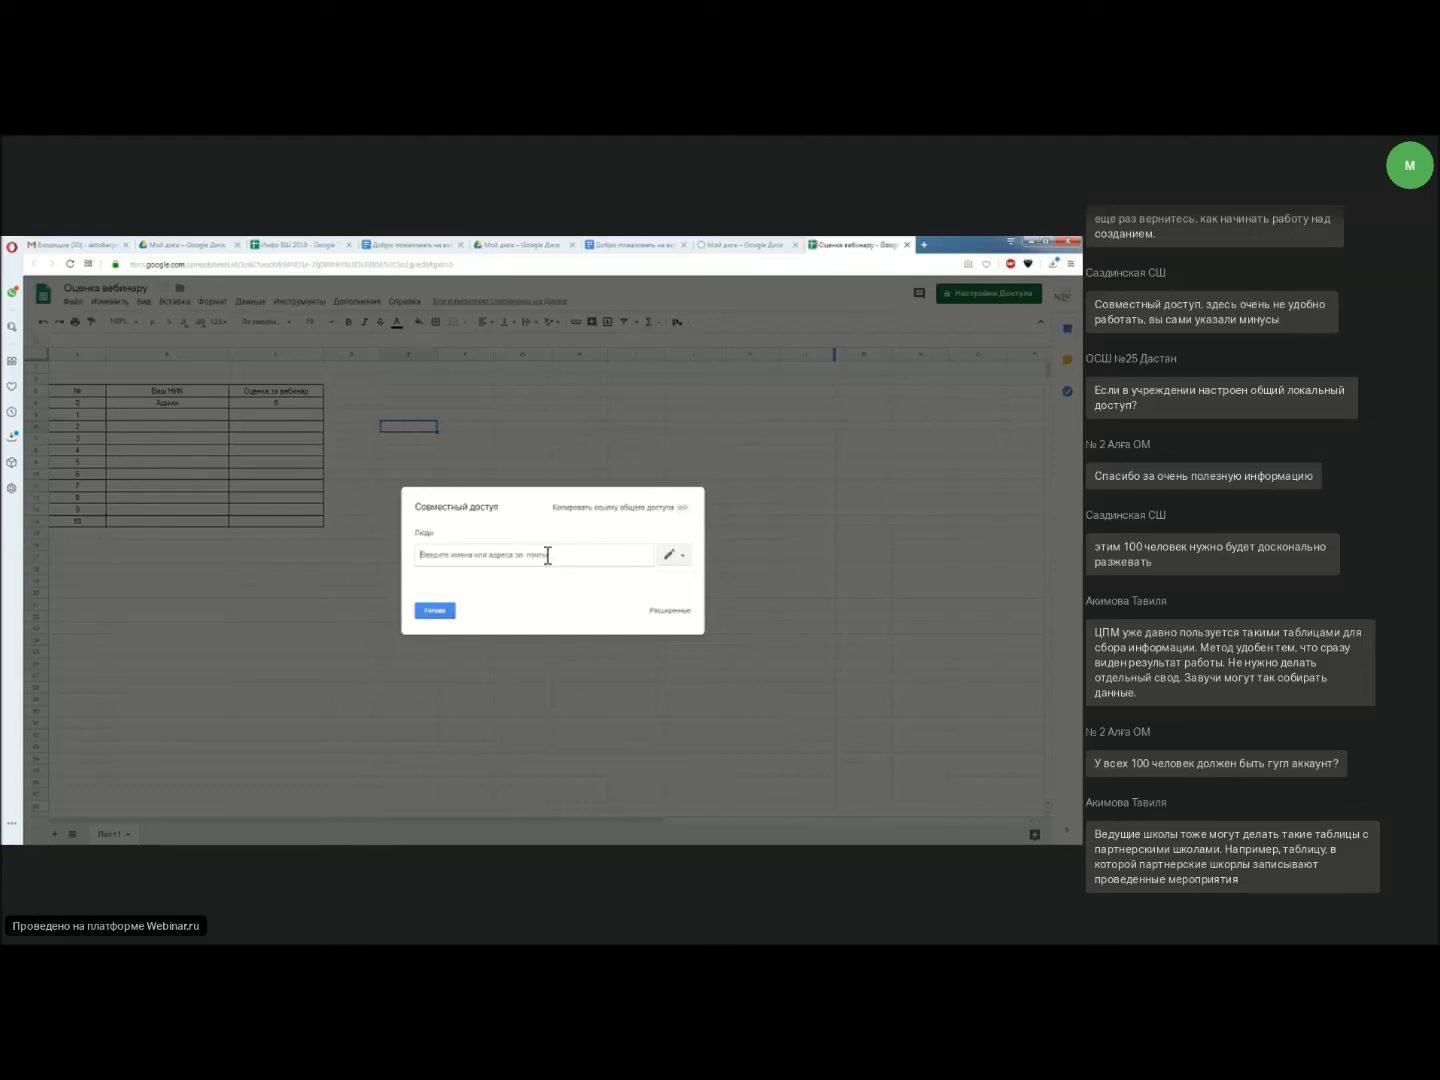
Turn on link access for everyone who has the link, with permission to edit, and save the sharing settings.
click(681, 566)
click(582, 614)
click(670, 610)
click(664, 513)
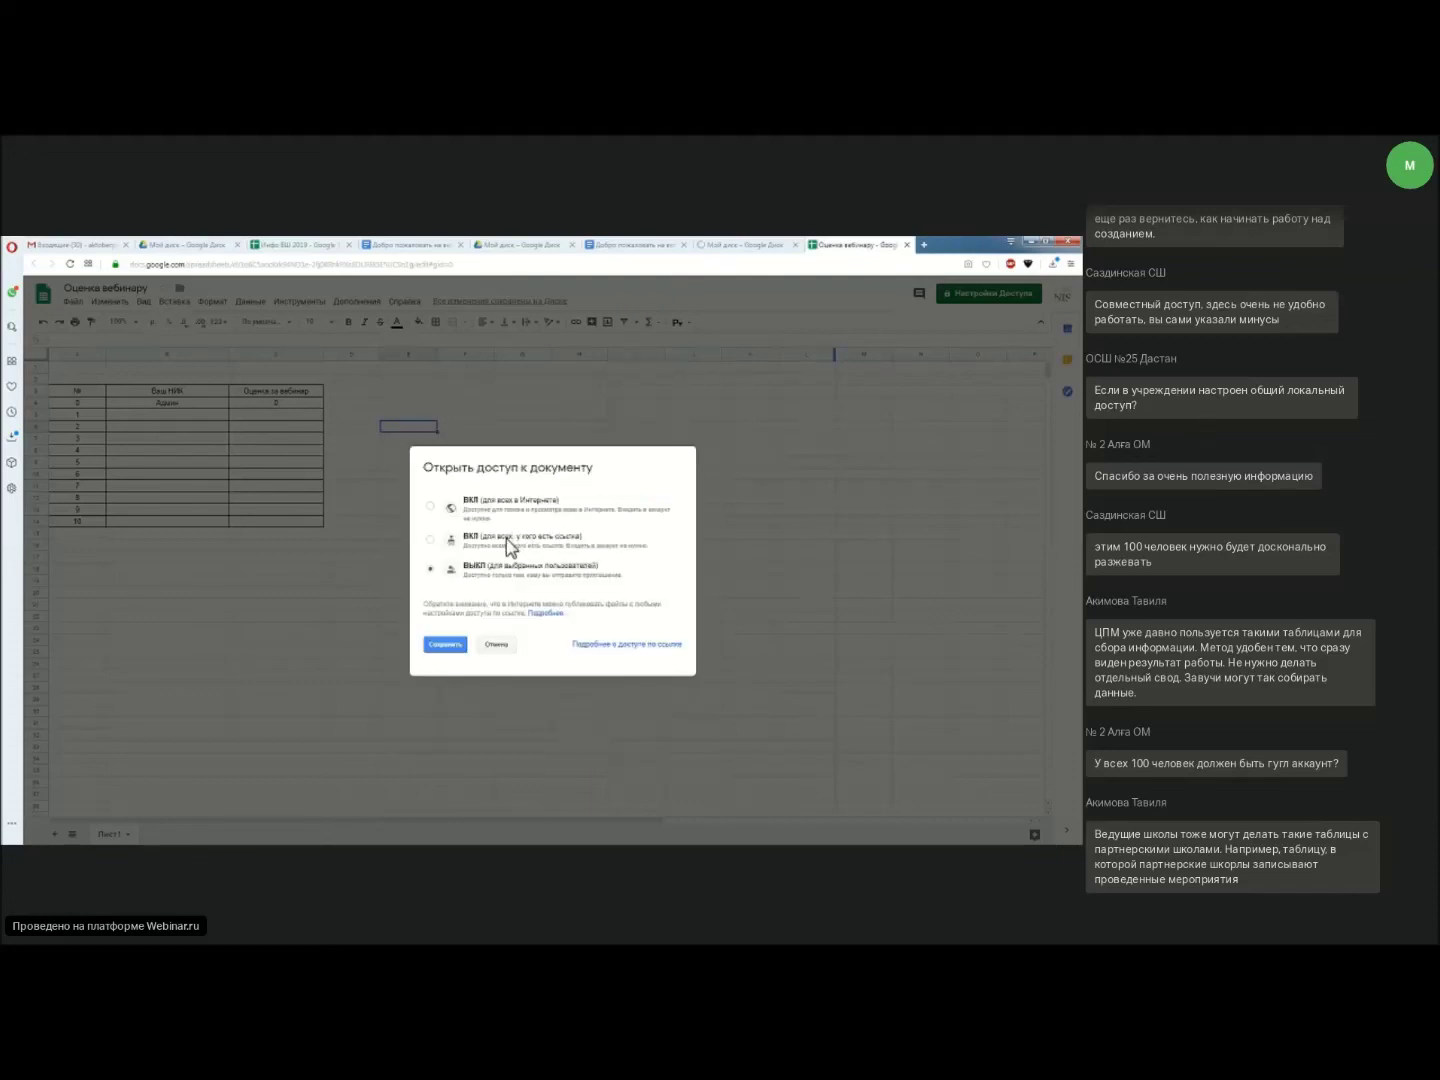
click(496, 541)
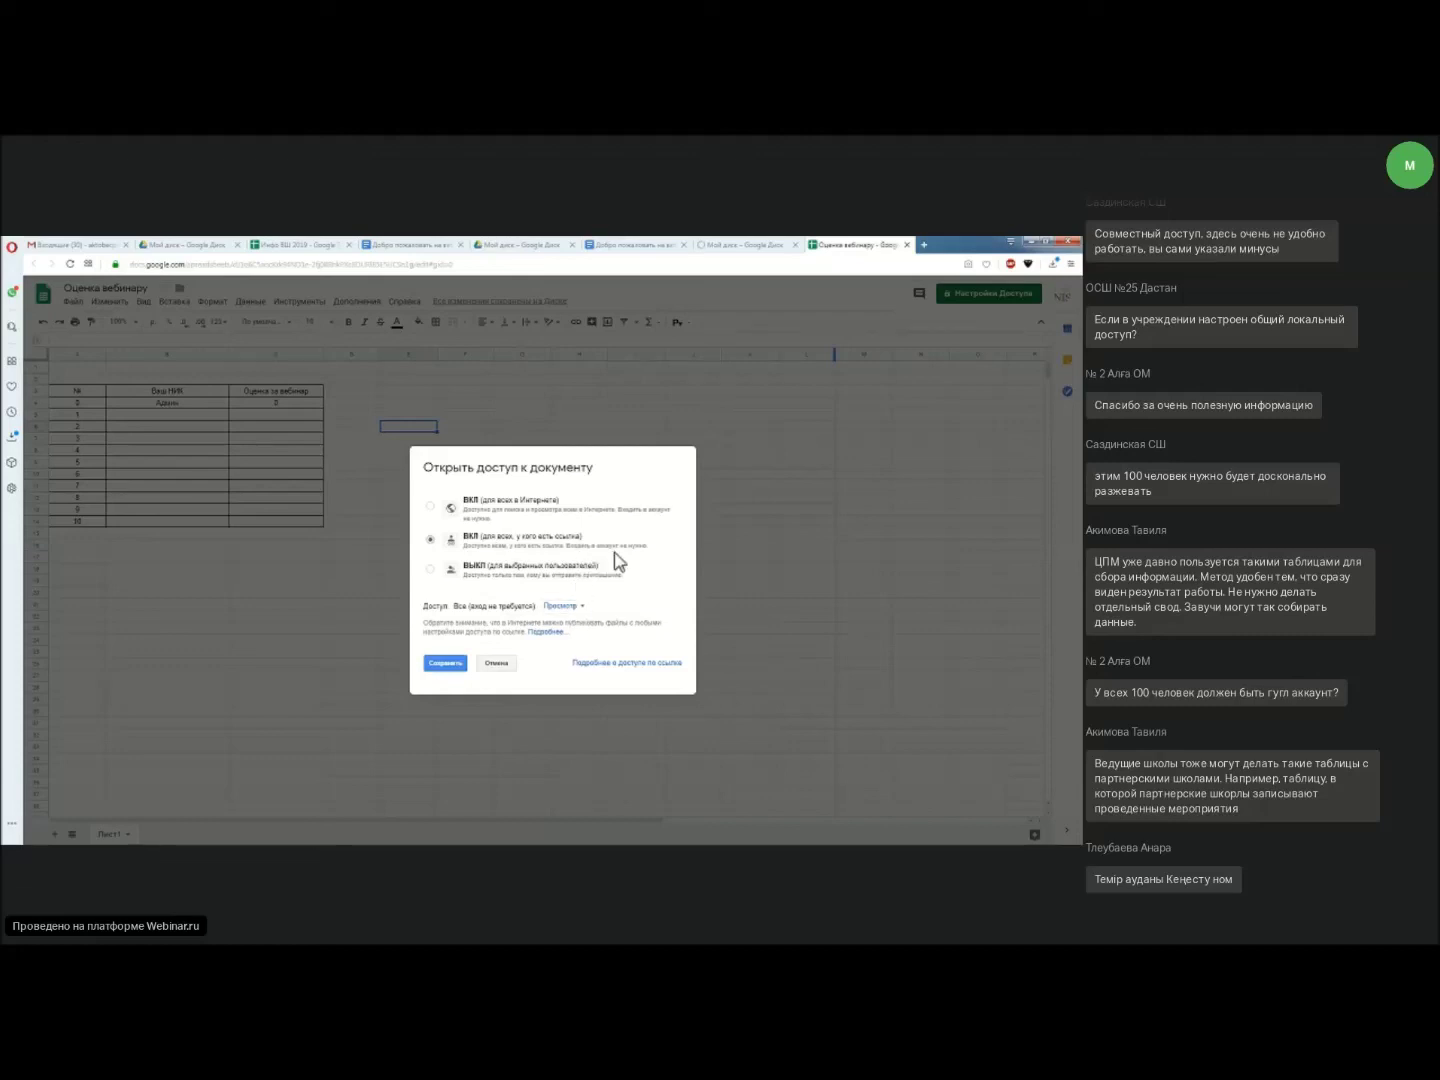
click(574, 606)
click(586, 626)
click(447, 663)
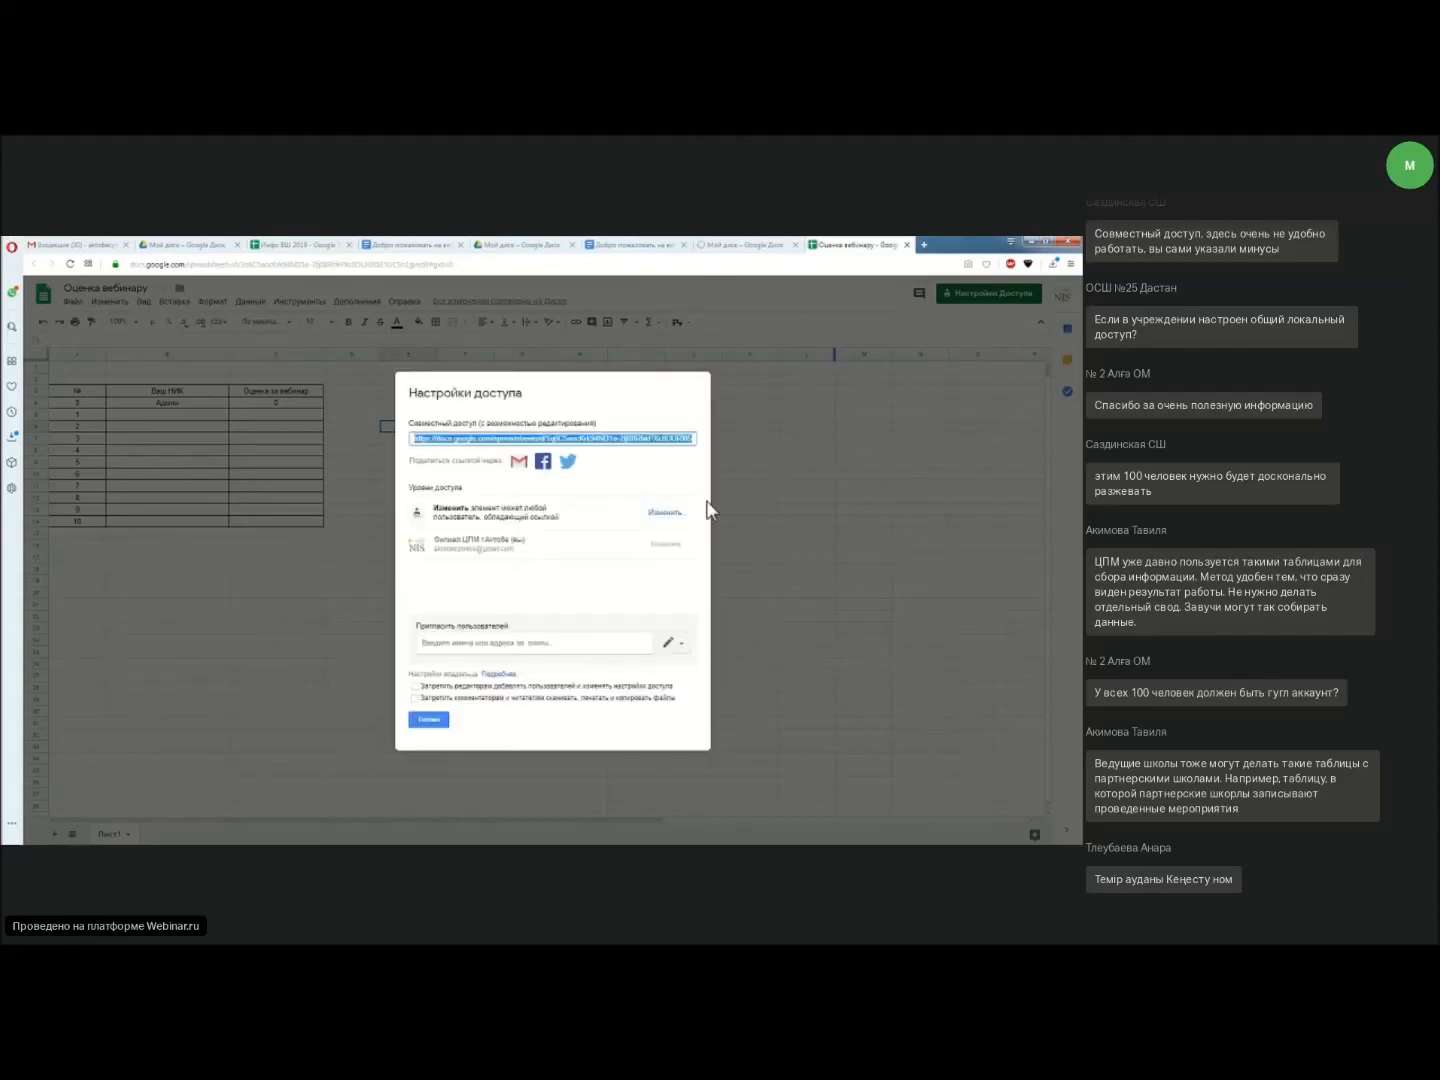
click(440, 718)
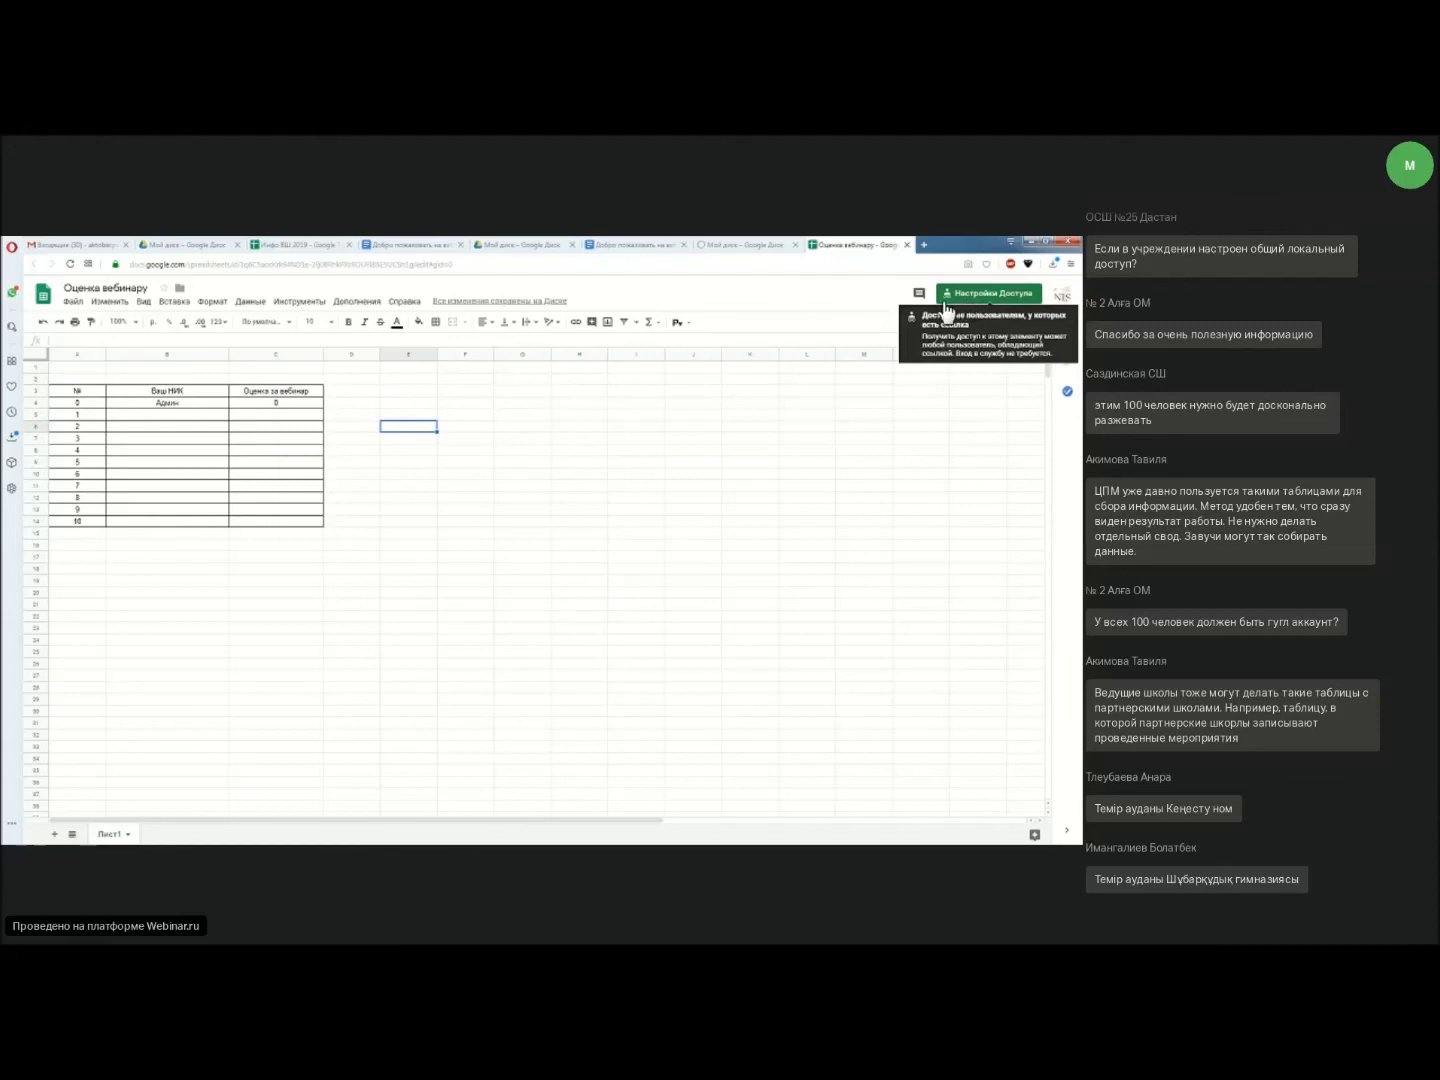
Copy the spreadsheet's sharing link from the sharing settings and close them.
click(967, 300)
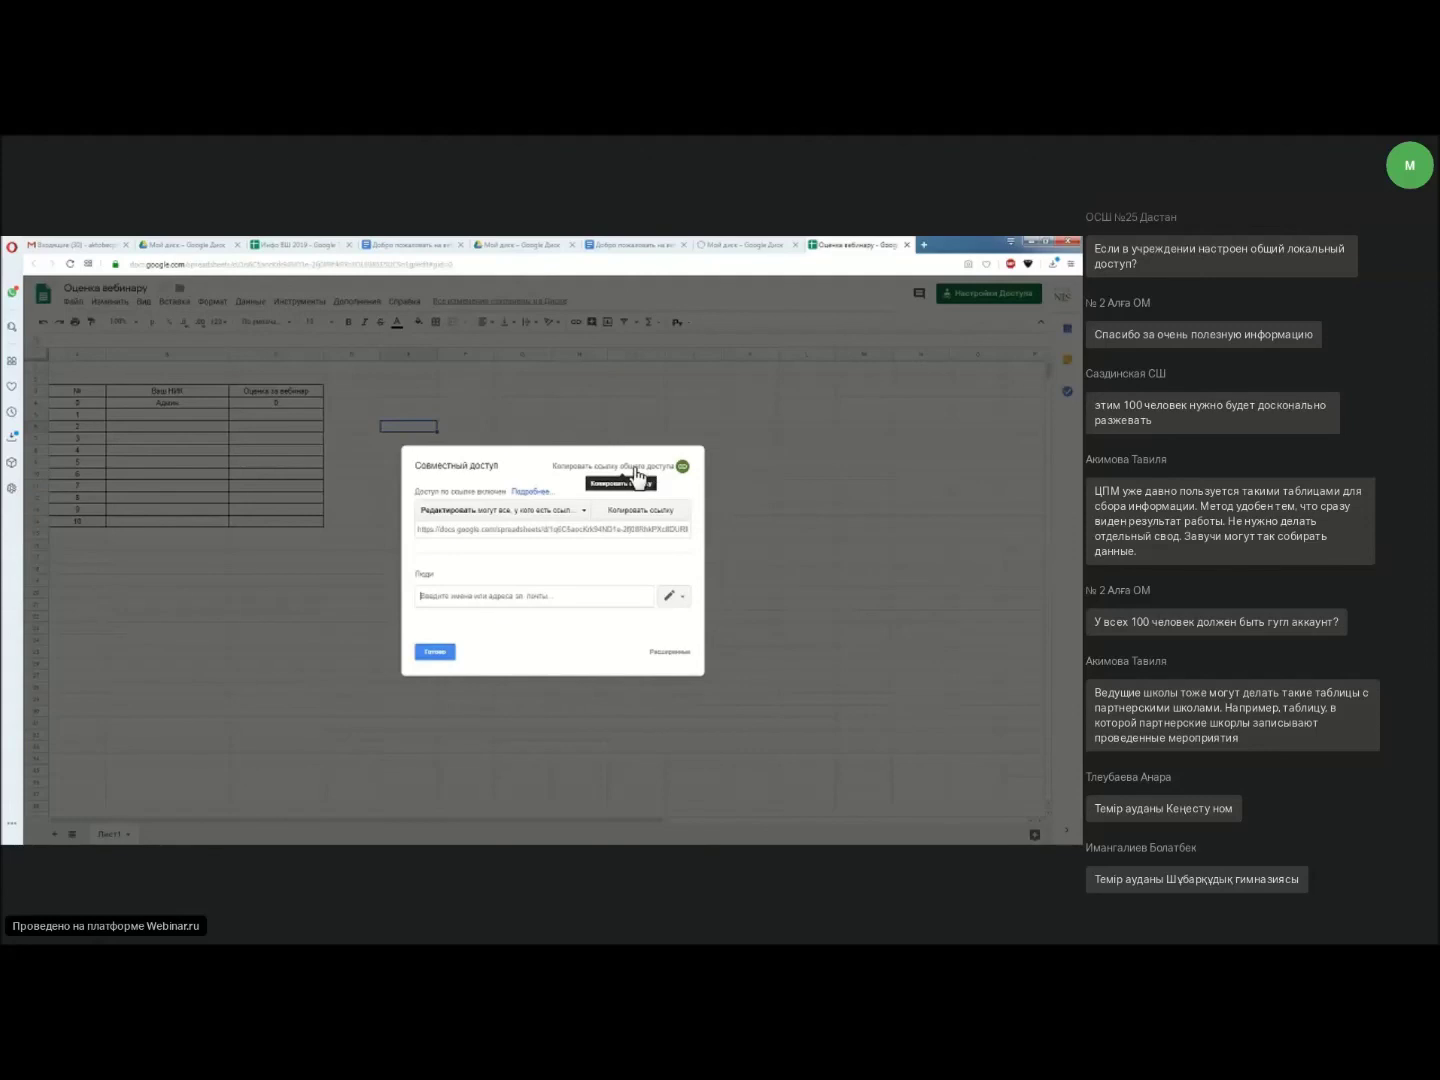
click(630, 466)
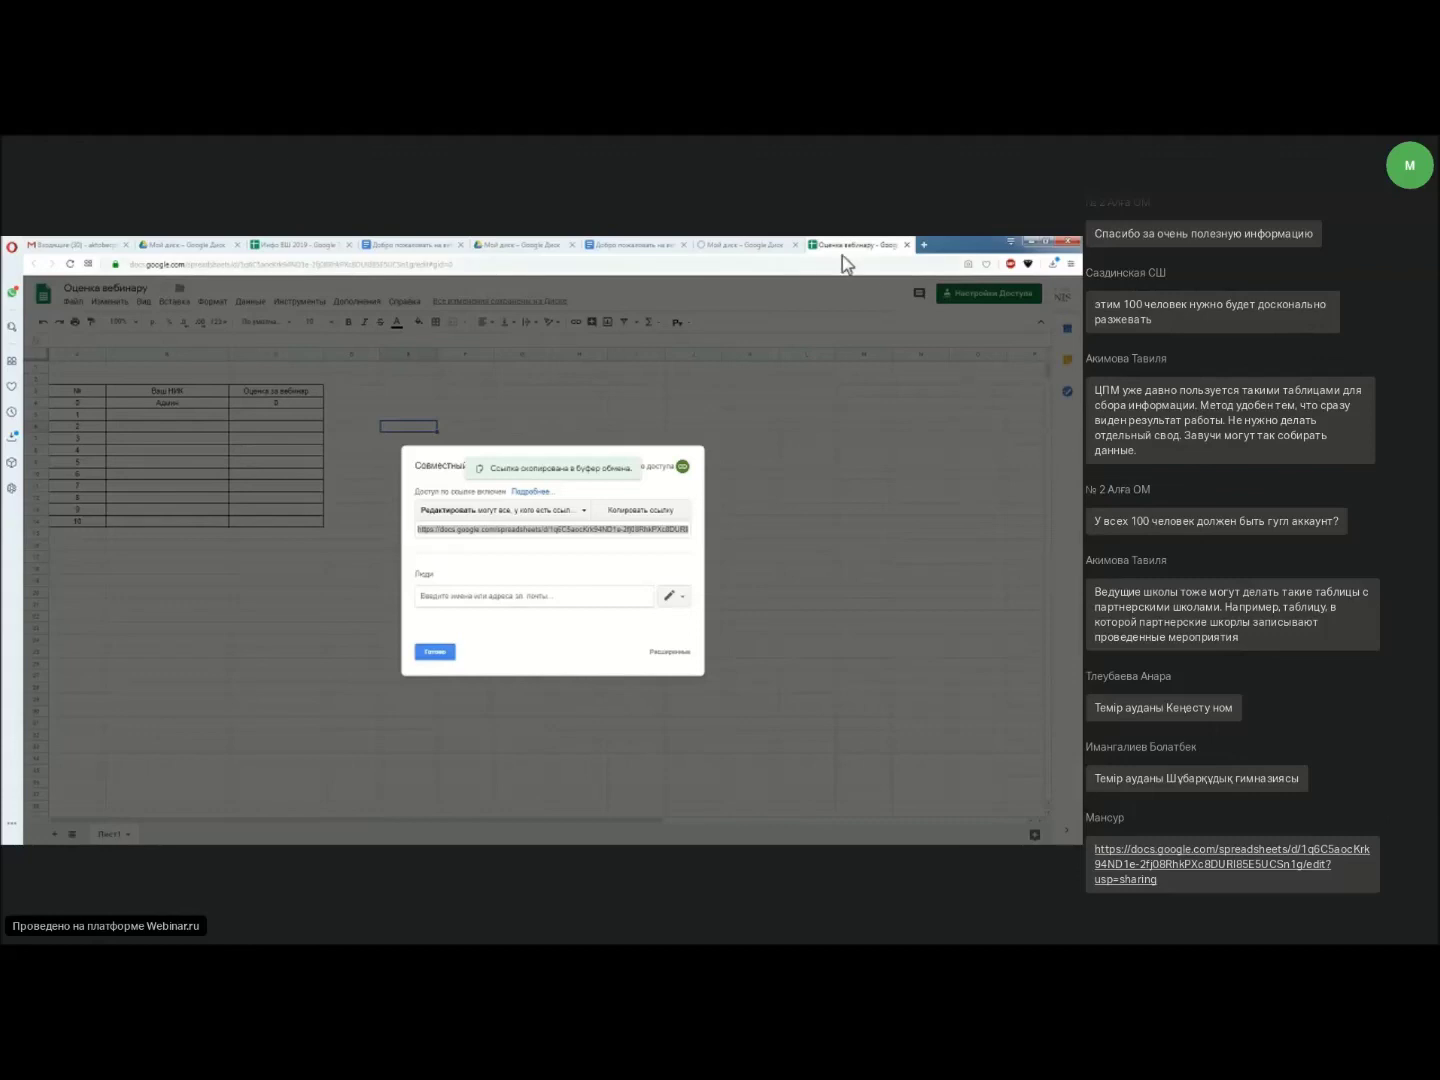
click(434, 652)
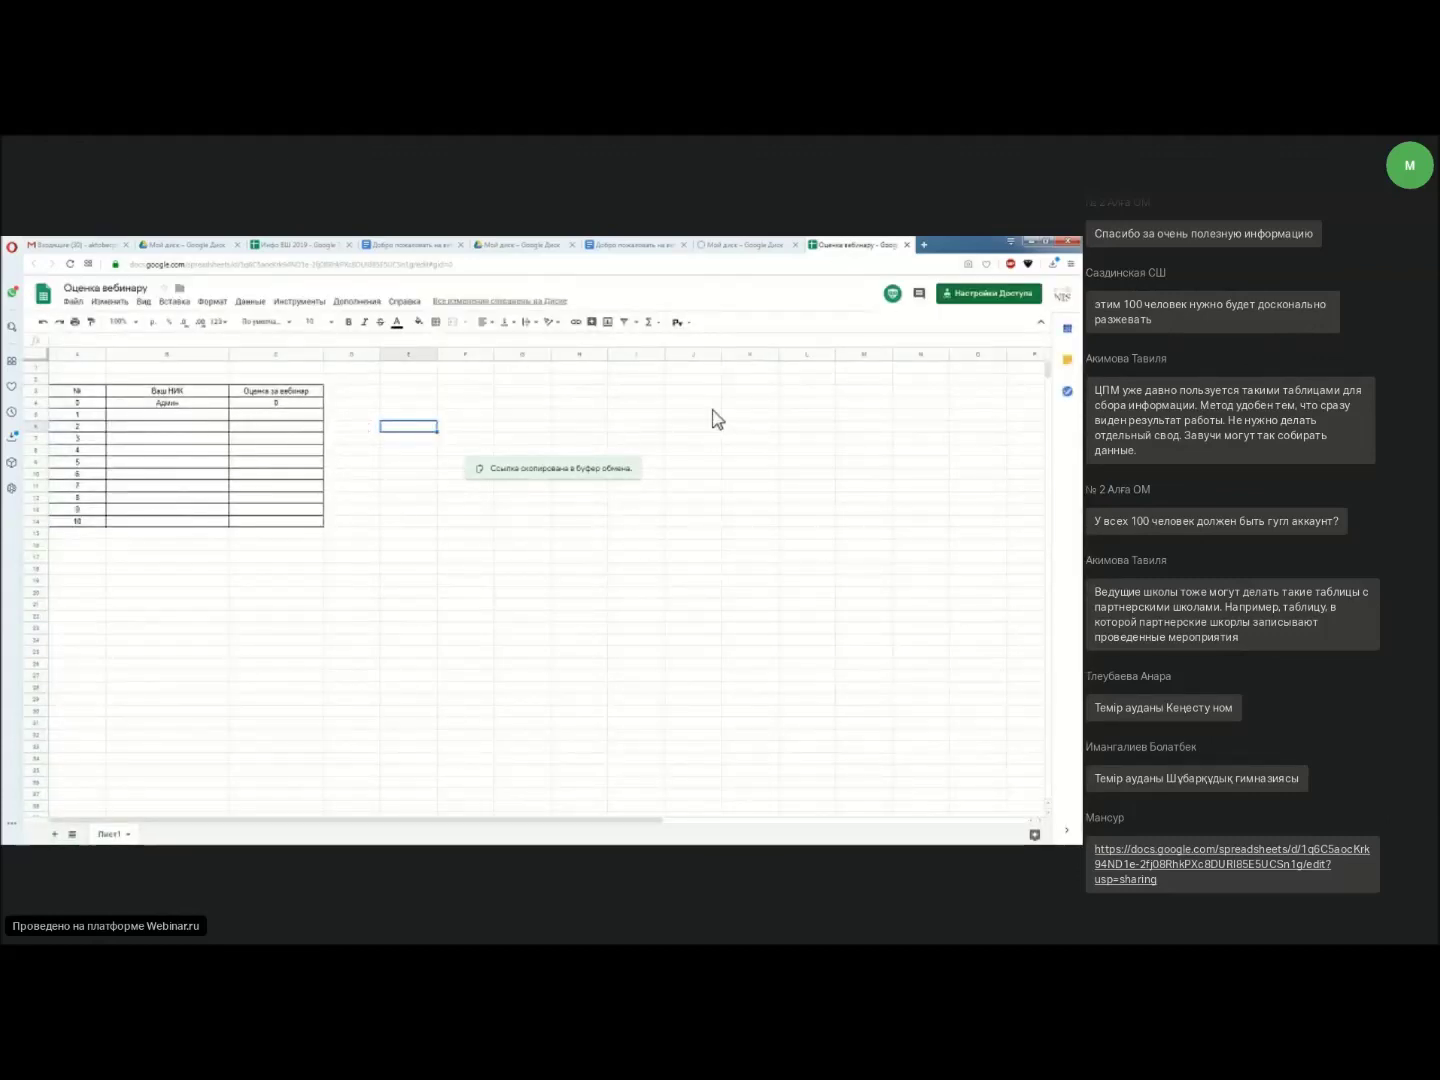
click(189, 415)
click(243, 417)
click(478, 512)
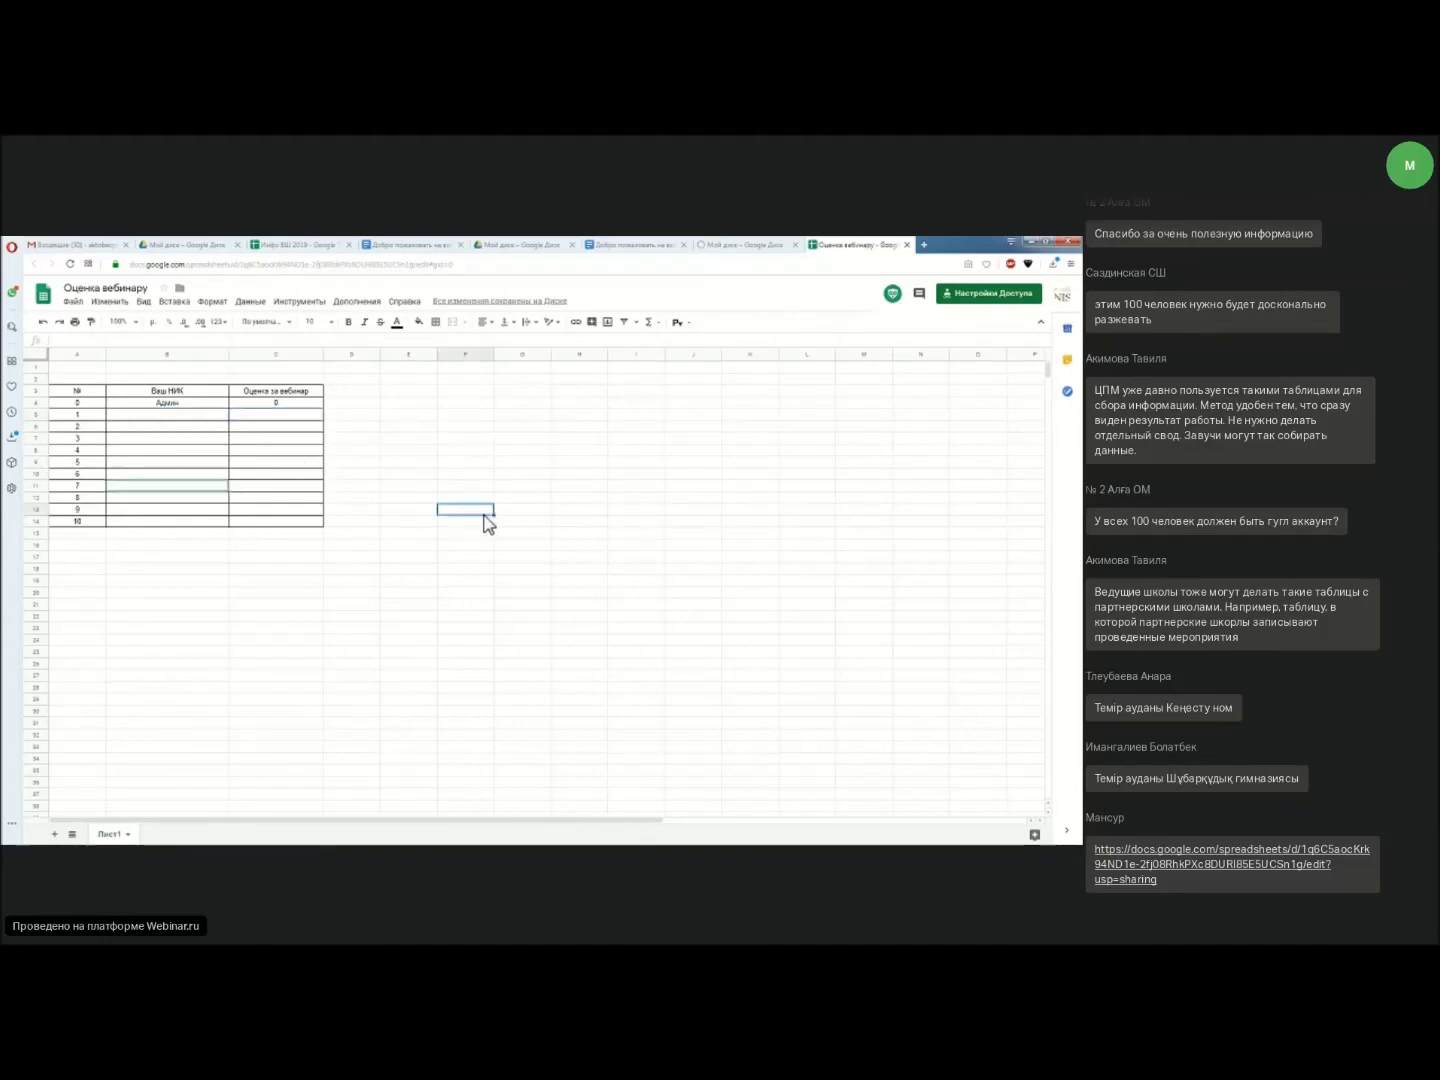
Fill the table's header row A3:C3 with yellow and make its text bold.
drag(75, 391, 262, 391)
click(418, 321)
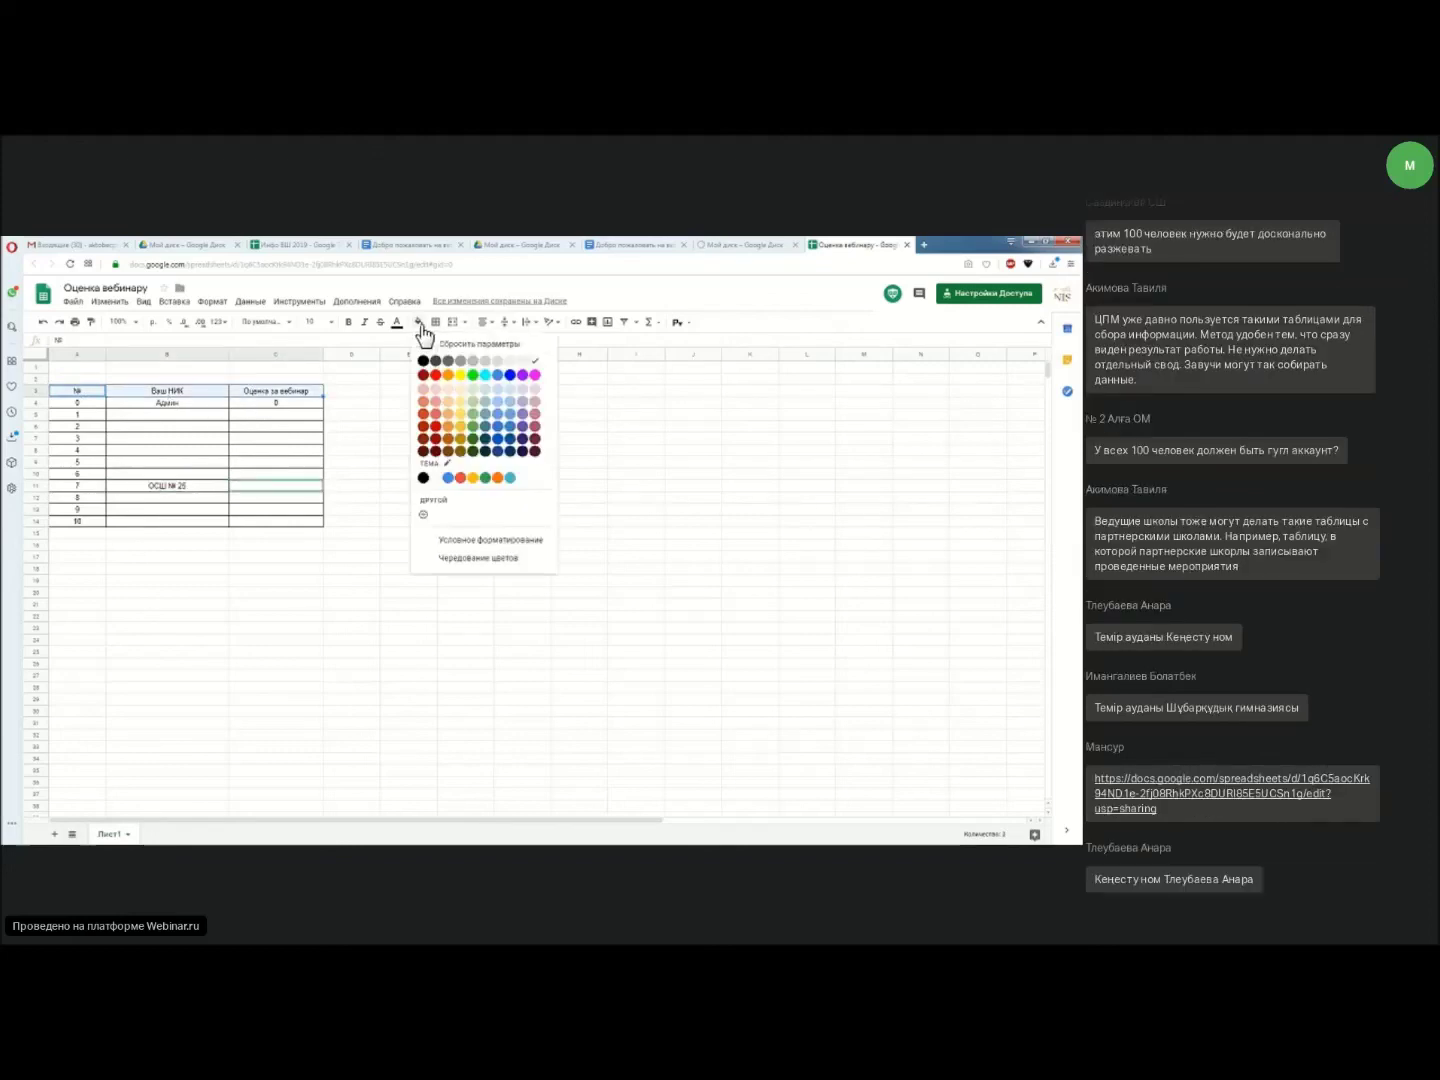
click(461, 376)
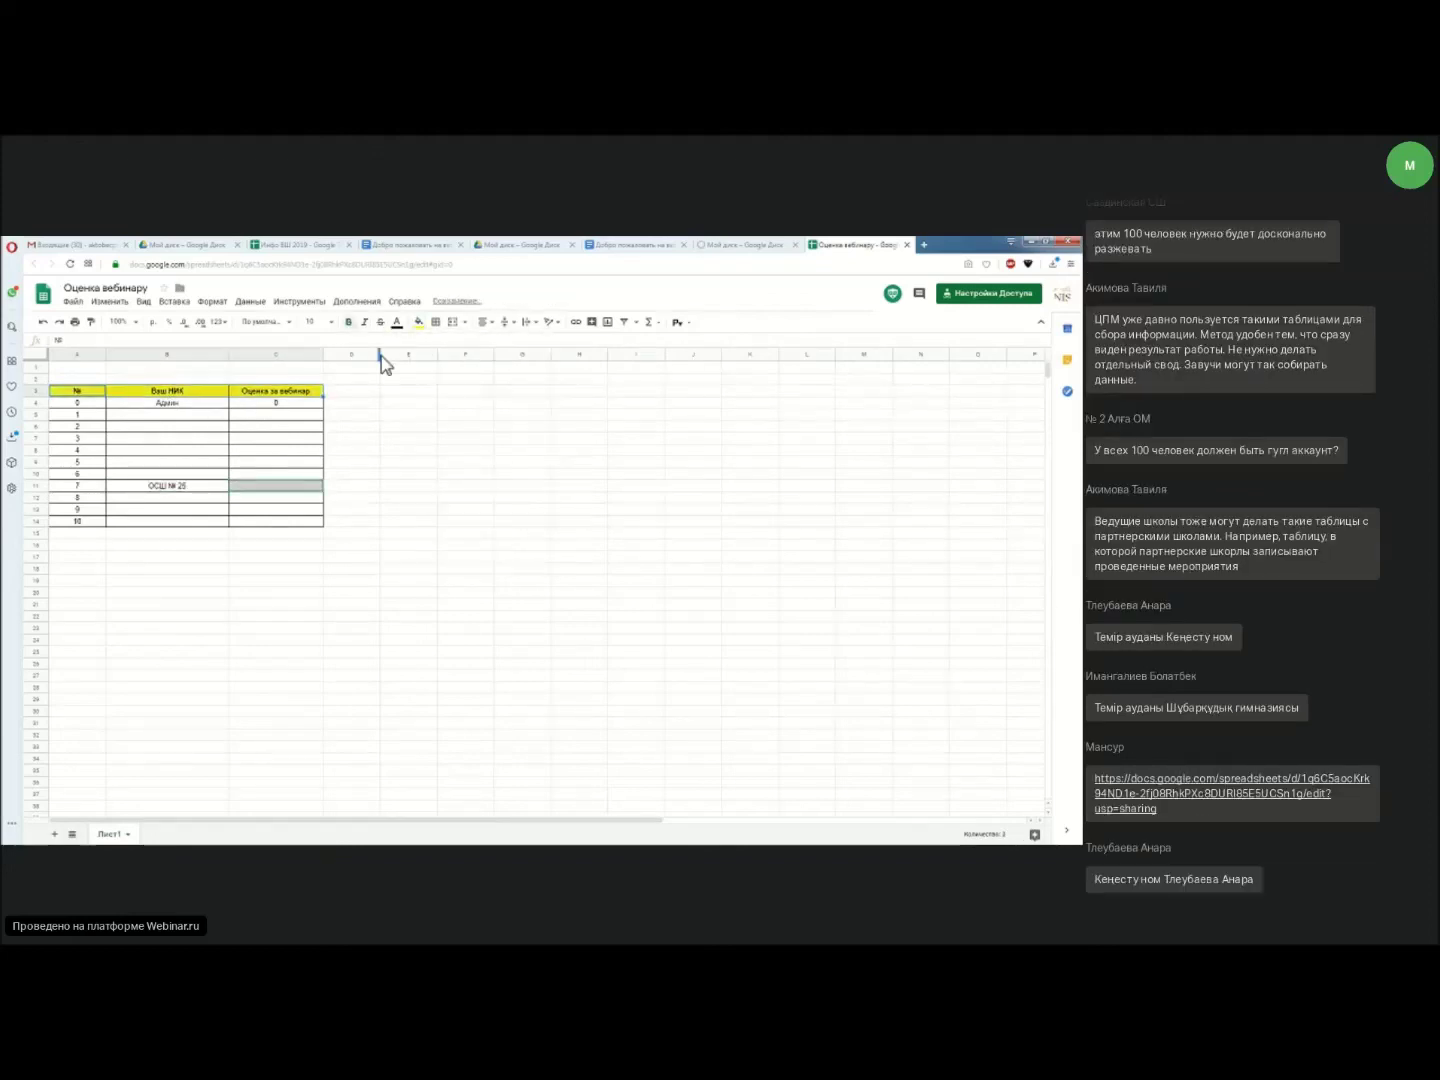
click(514, 442)
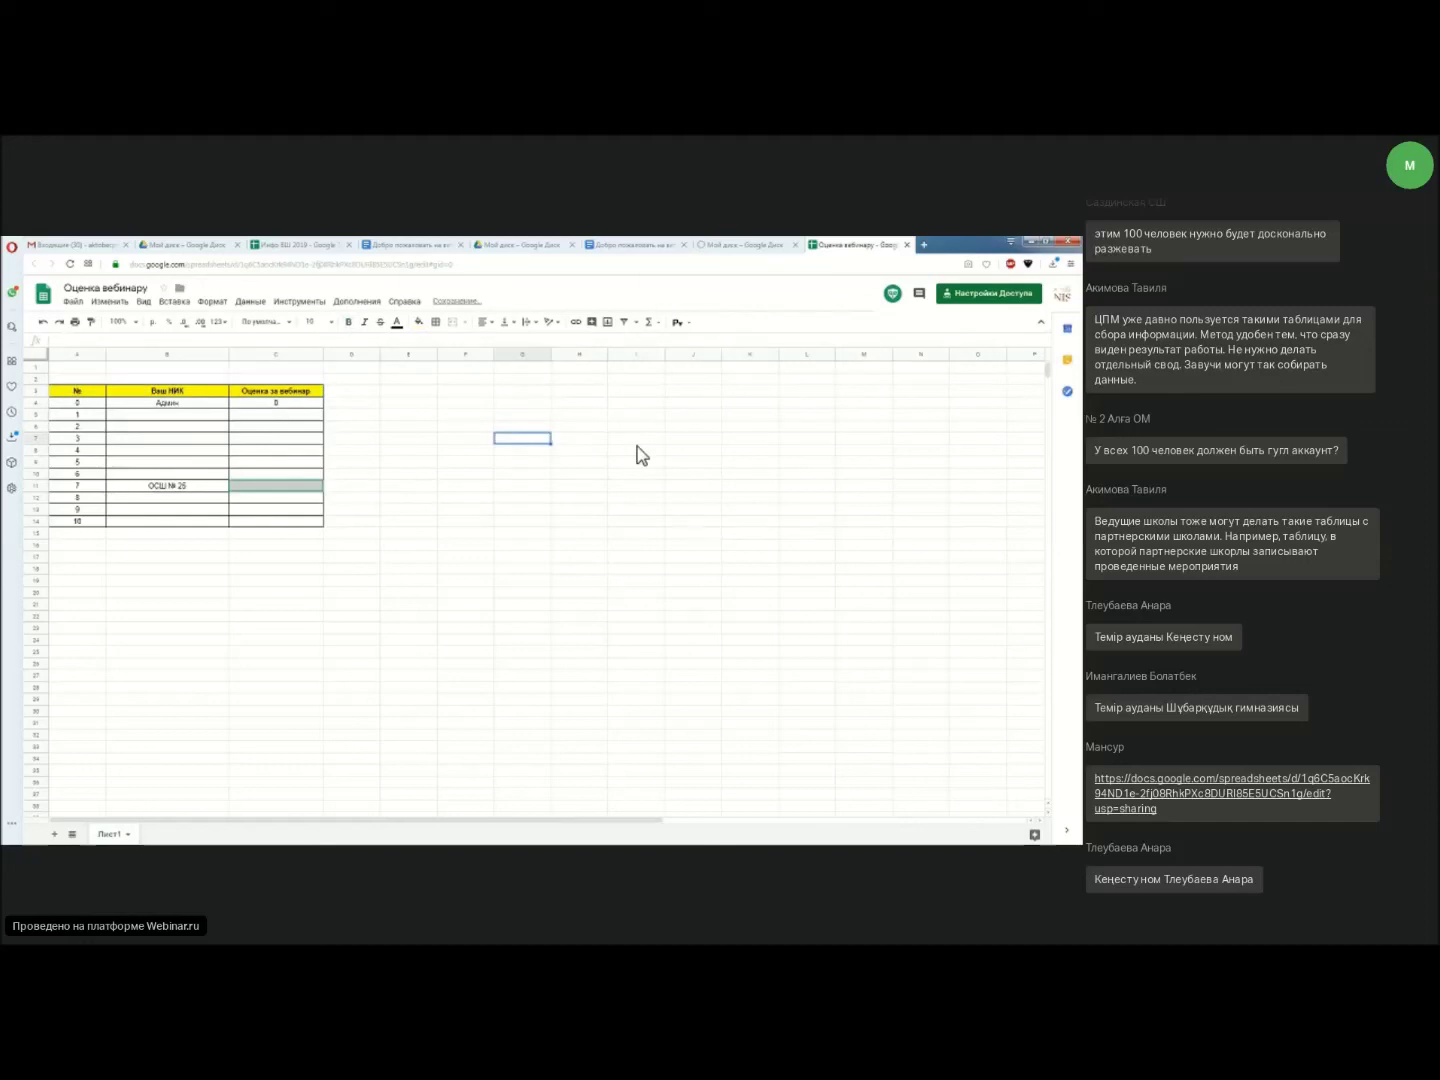